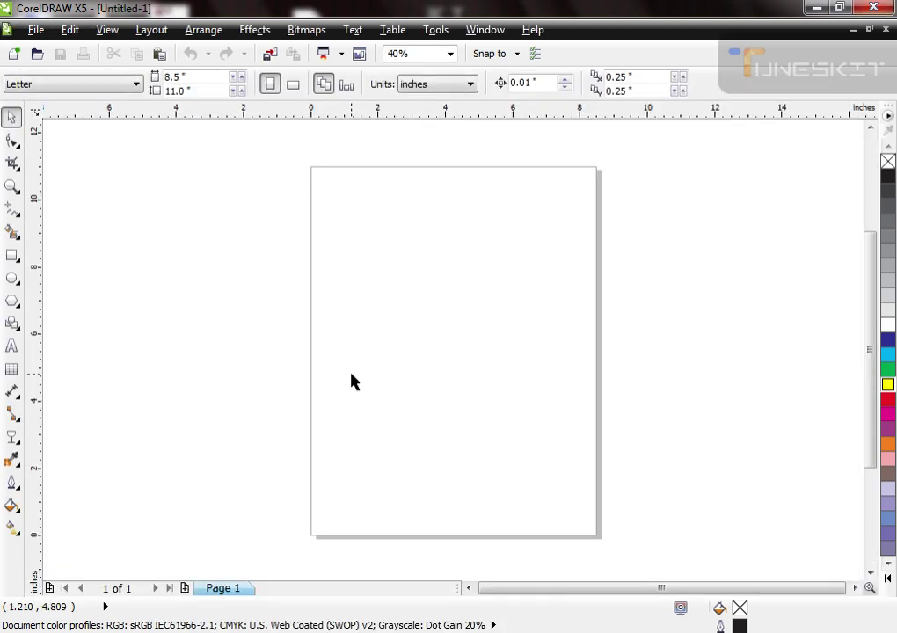
Draw a horizontal rectangle about 10.85 by 3.65 inches across the page and fill it white
left_click(11, 256)
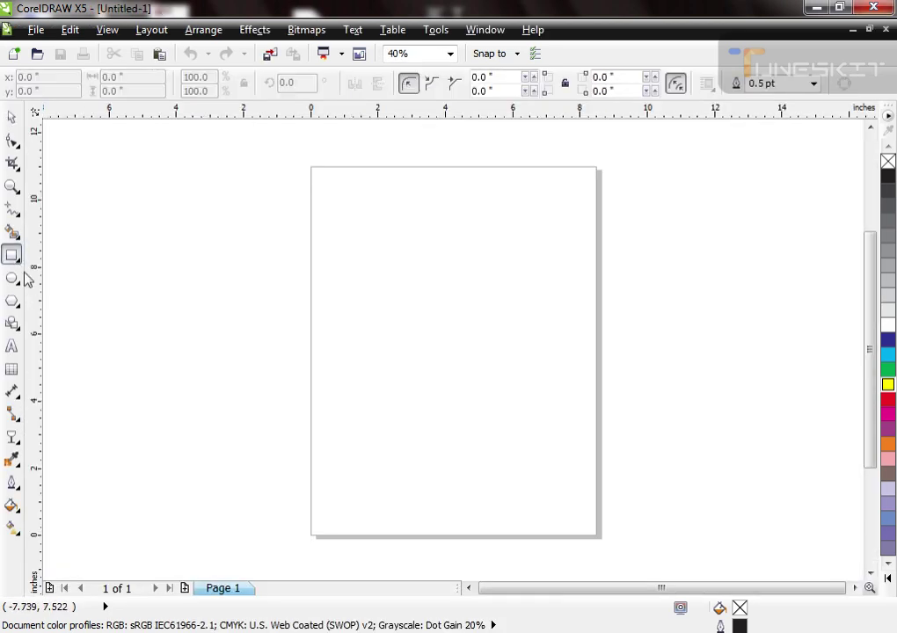
mouse_move(302, 272)
left_mouse_down()
mouse_move(712, 400)
mouse_move(599, 417)
mouse_move(668, 395)
left_mouse_up()
key("space")
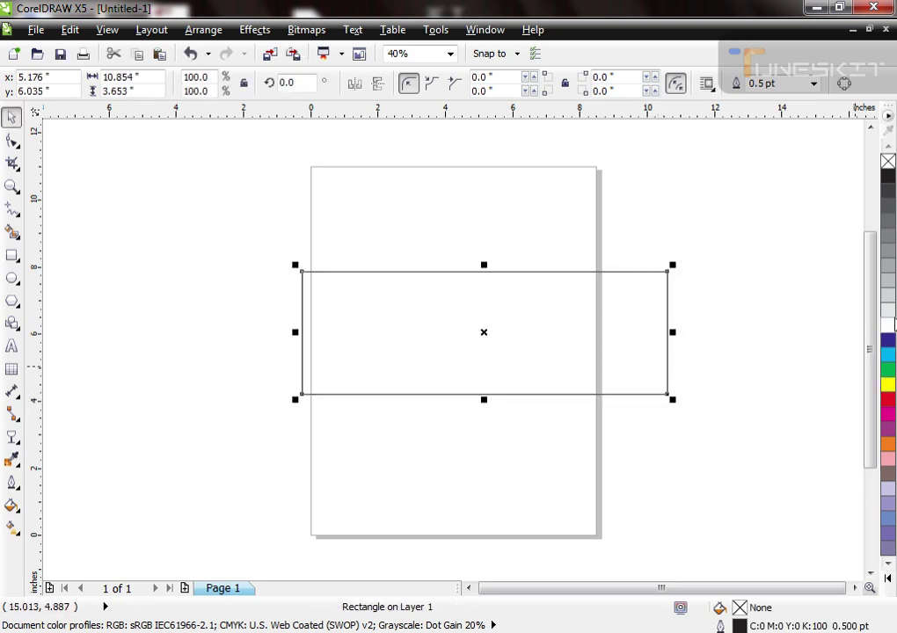
left_click(888, 326)
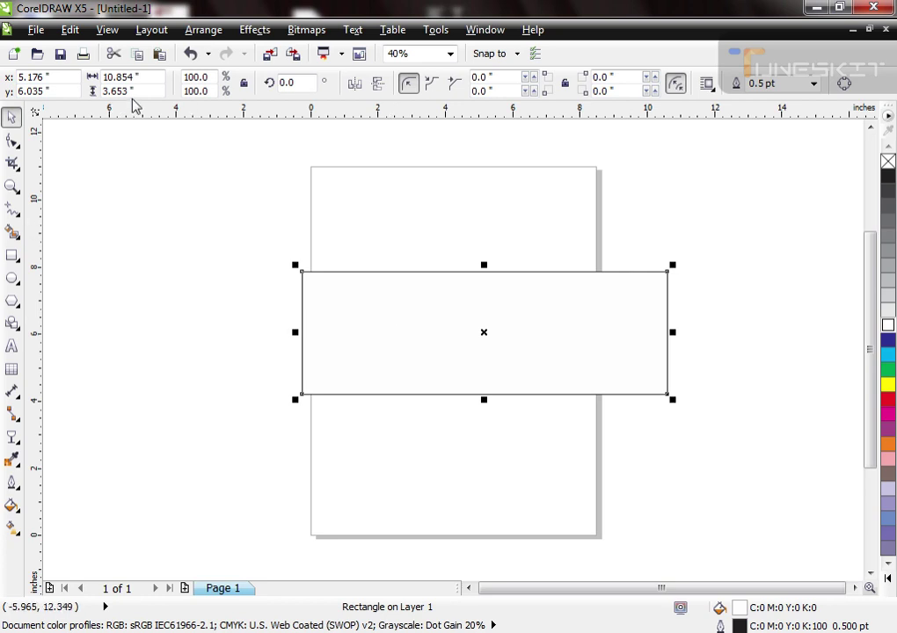
Resize the rectangle to 10 inches wide and 3 inches high, and shift it to extend past both page sides
left_click(119, 77)
type("10")
key("Tab")
type("3")
key("Return")
key("F4")
left_click_drag(618, 358, 500, 357)
key("F4")
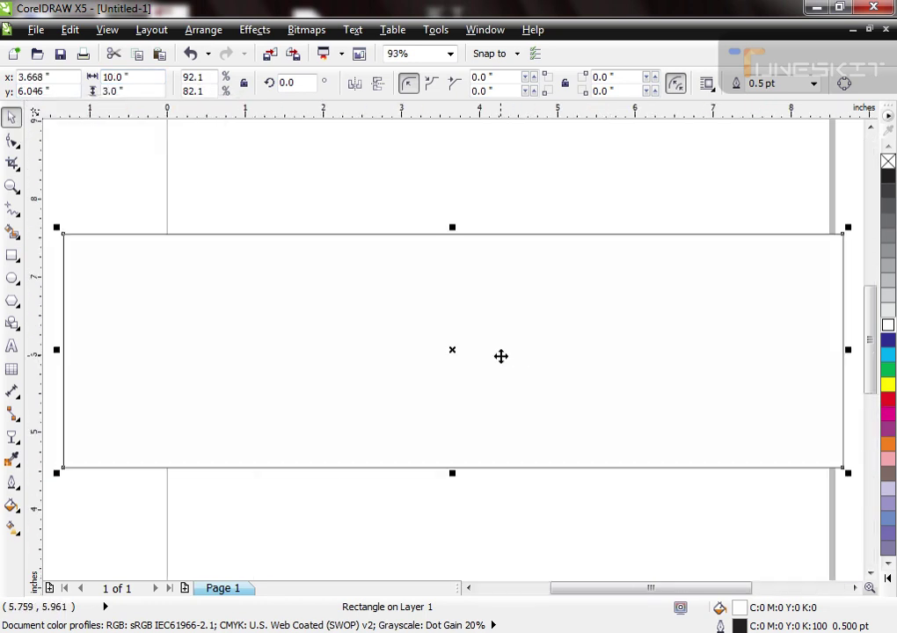
mouse_move(499, 356)
left_mouse_down()
mouse_move(529, 338)
mouse_move(487, 351)
left_mouse_up()
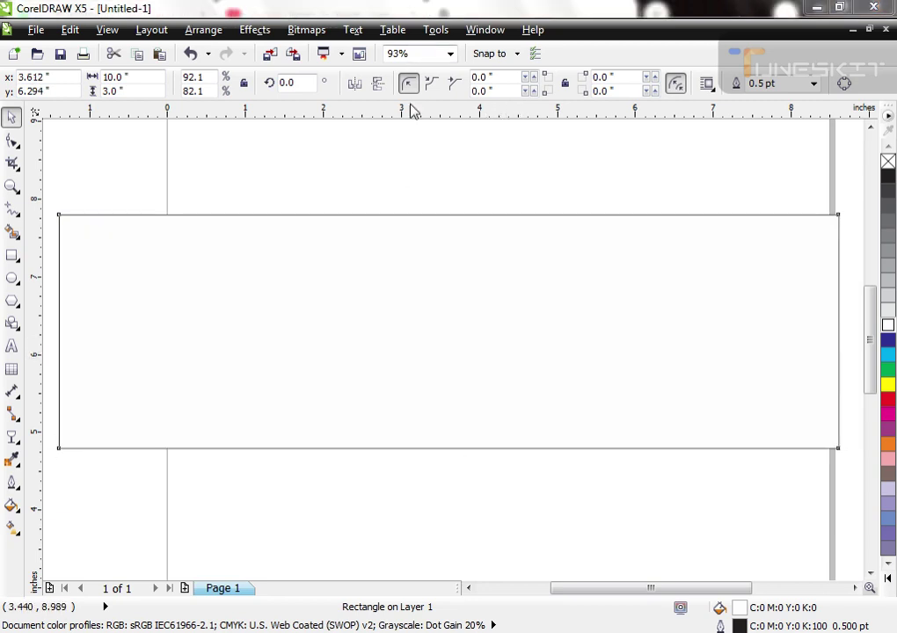
left_click_drag(445, 278, 449, 271)
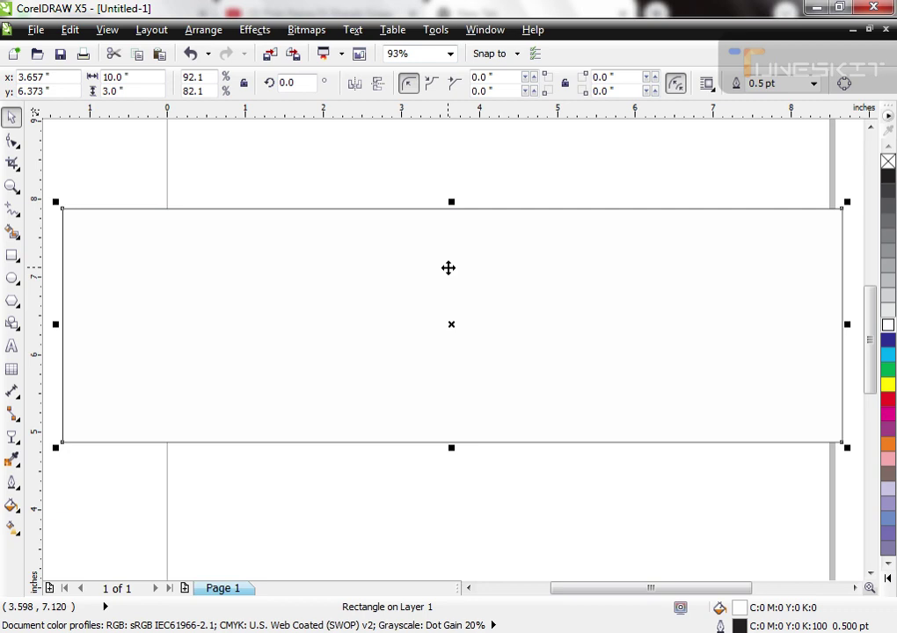
Set up a two-colour fountain fill of type Radial for the rectangle, from green to light green
key("F11")
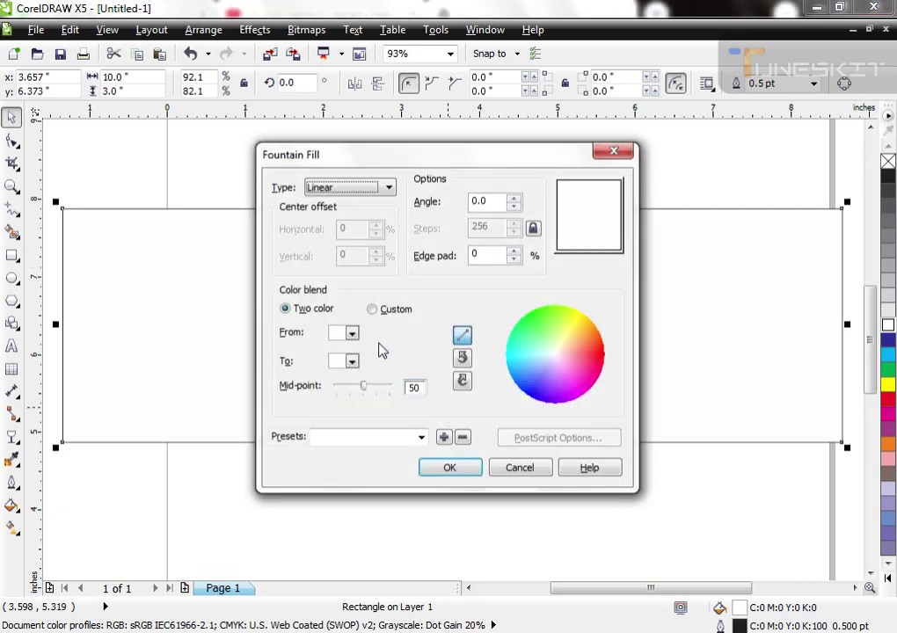
left_click(353, 333)
left_click(350, 362)
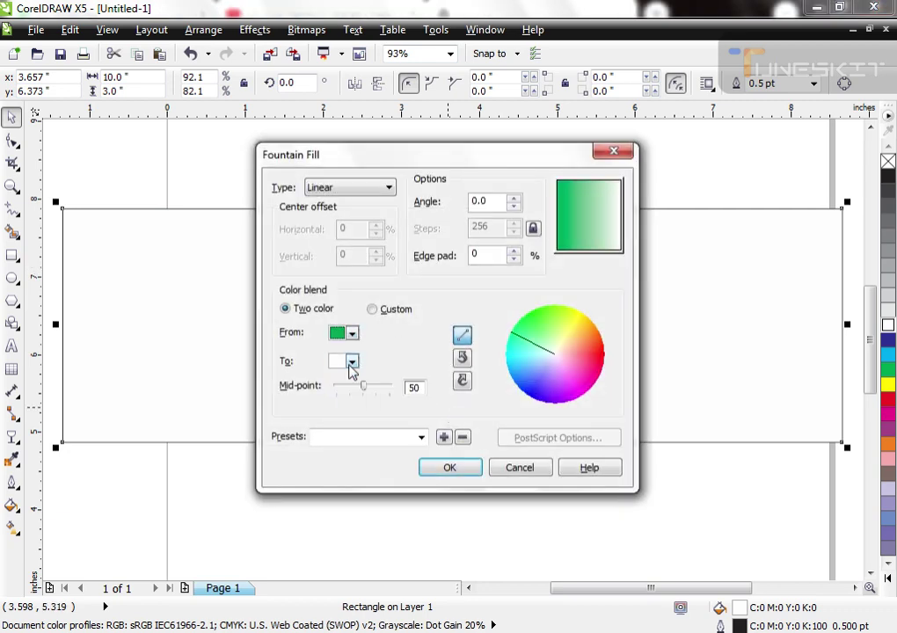
left_click(352, 362)
left_click(337, 475)
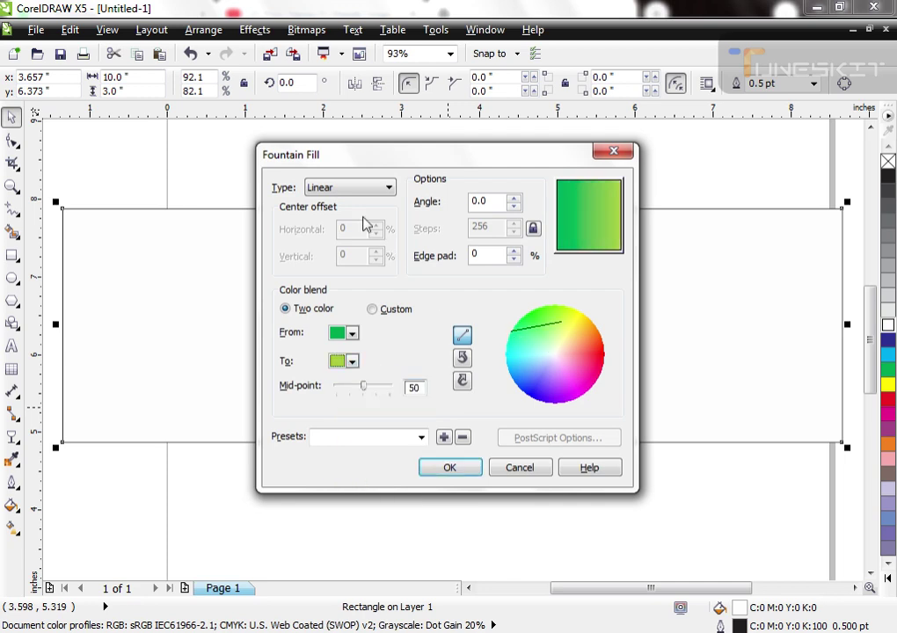
left_click(354, 188)
left_click(347, 217)
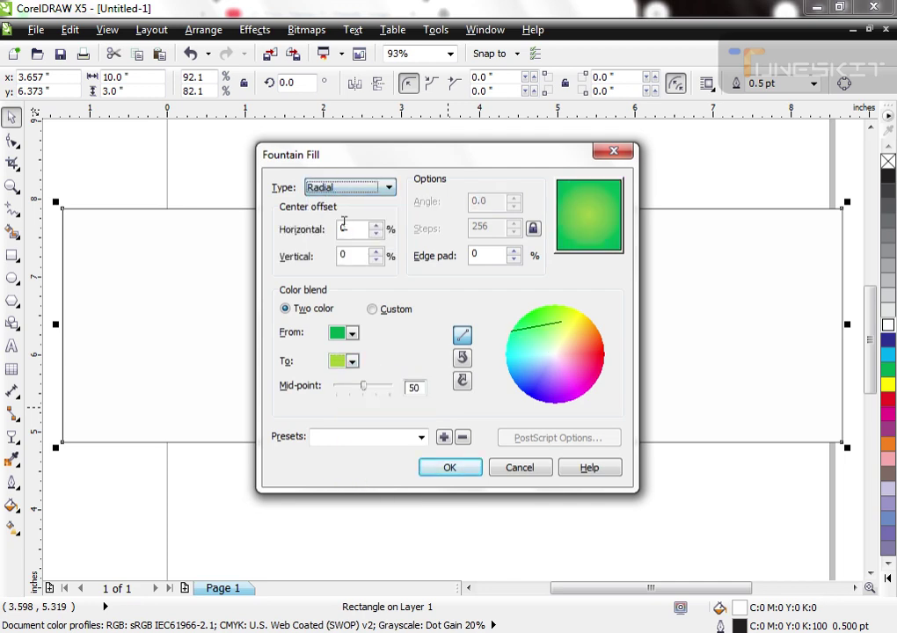
Try muted green, teal, dark slate and purple as the fountain fill's end colour
left_click(352, 362)
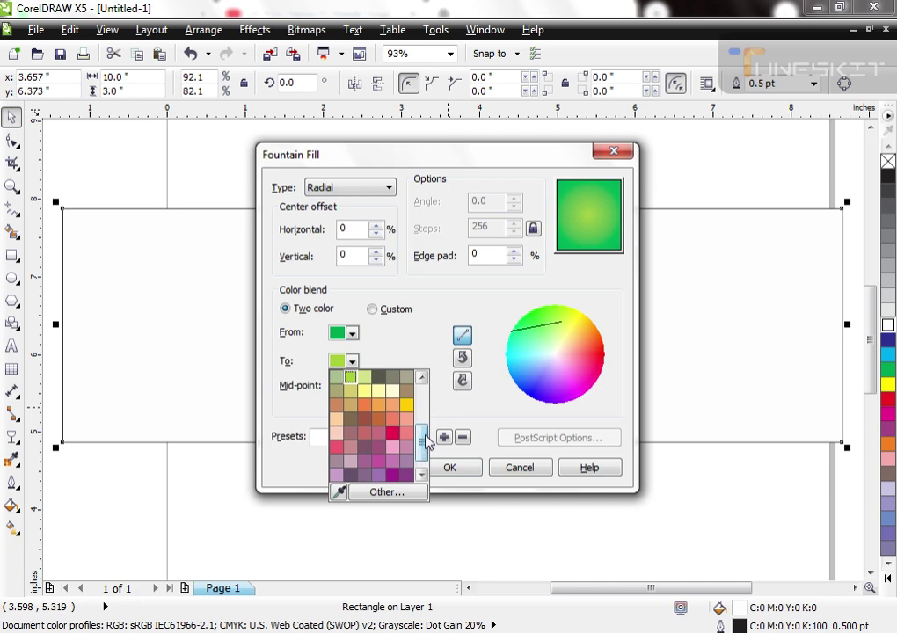
scroll(414, 411, "up", 2)
left_click(383, 400)
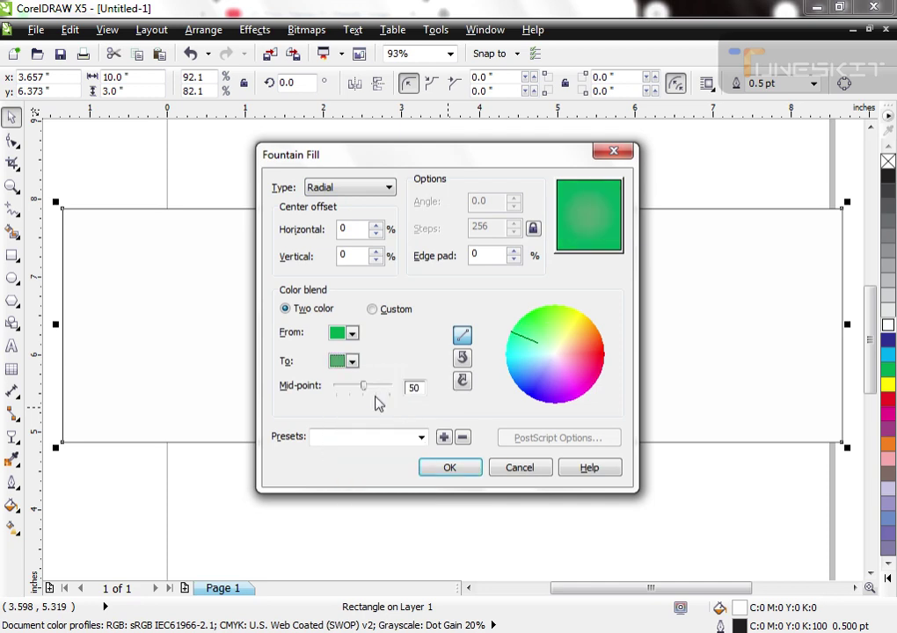
left_click(352, 362)
left_click(361, 390)
left_click(352, 362)
left_click_drag(426, 419, 426, 408)
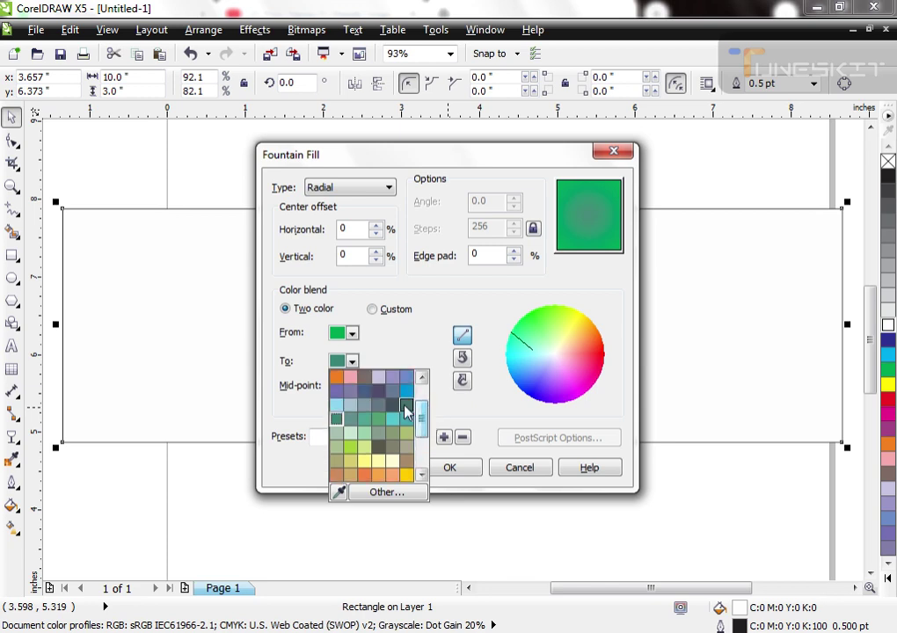
left_click(392, 405)
left_click(352, 362)
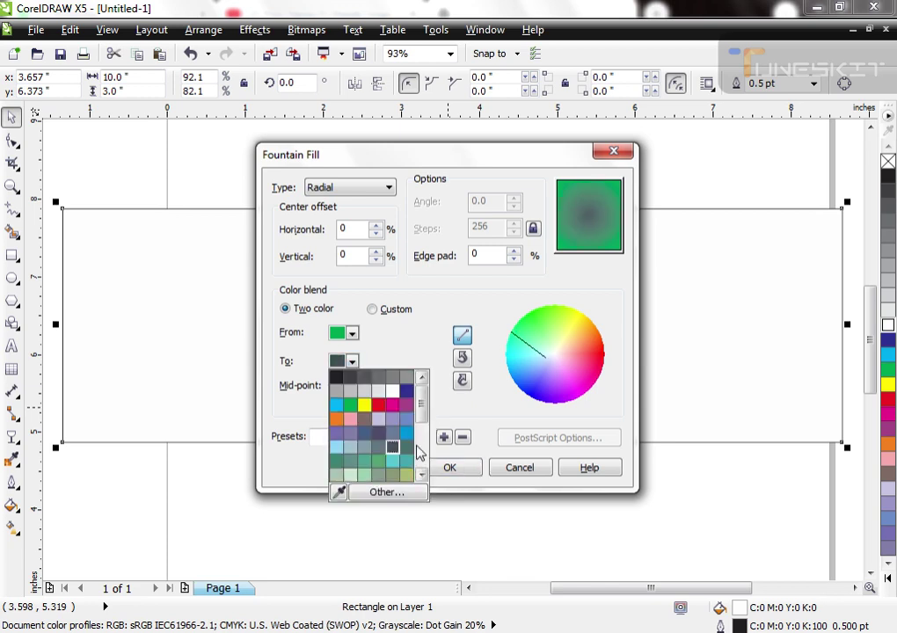
left_click_drag(423, 407, 423, 467)
left_click(390, 465)
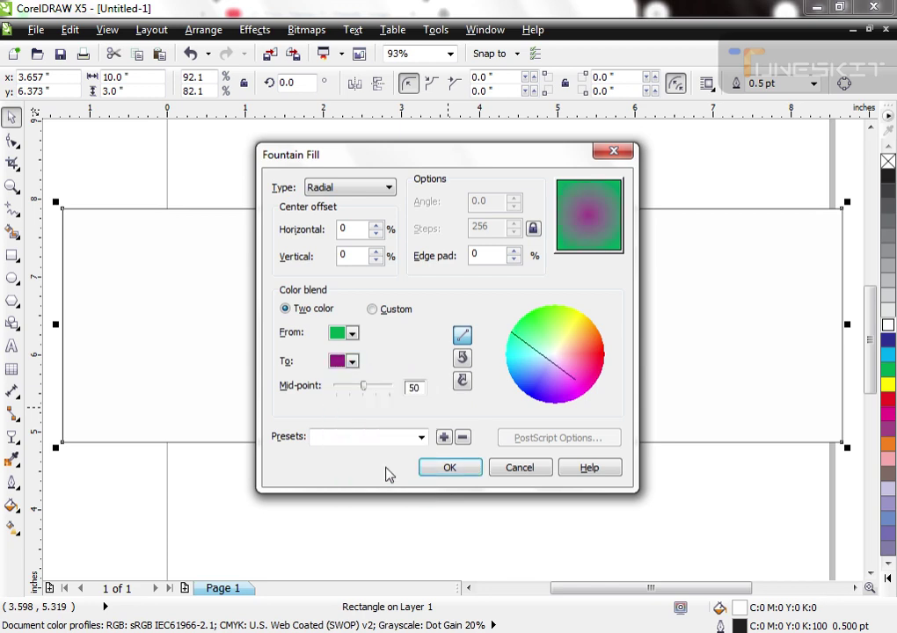
Set the fountain fill's end colour to black and apply the radial gradient to the rectangle
left_click(352, 362)
left_click(376, 472)
left_click(443, 467)
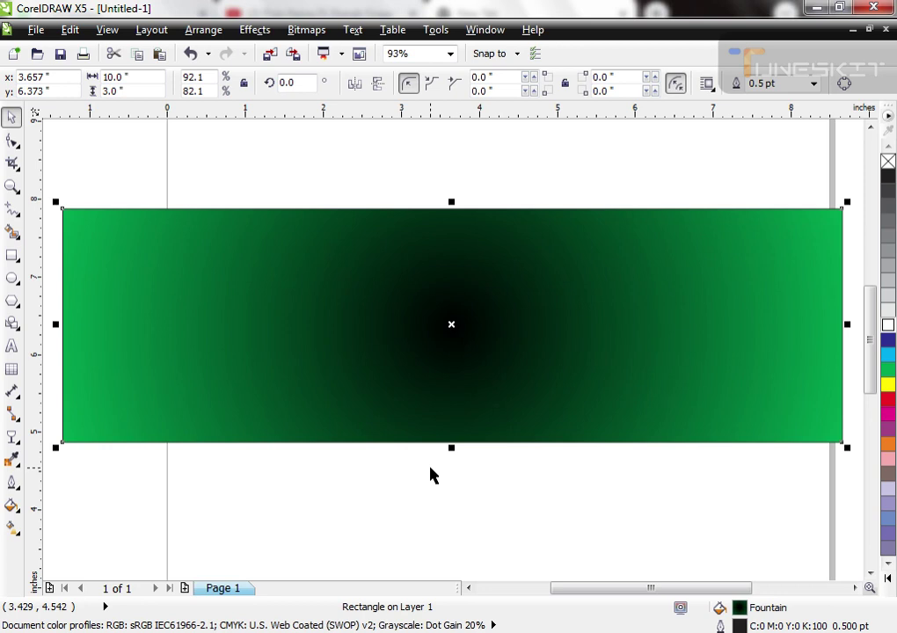
Create a copy of the rectangle about 1.43 inches wide at its left end and convert the copy's right edge to an editable curve
left_click_drag(847, 325, 180, 355)
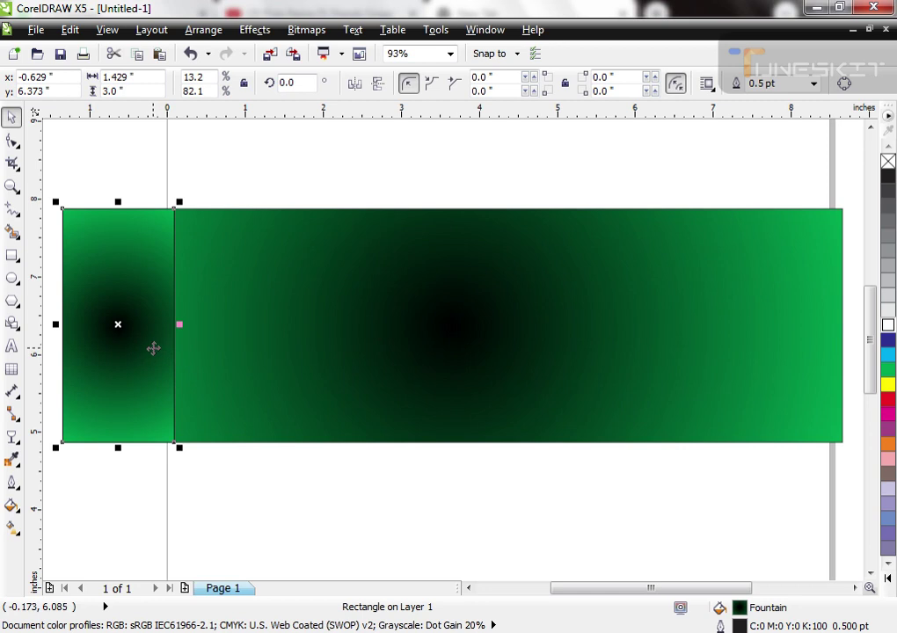
key("ctrl+q")
key("F10")
left_click_drag(232, 183, 148, 466)
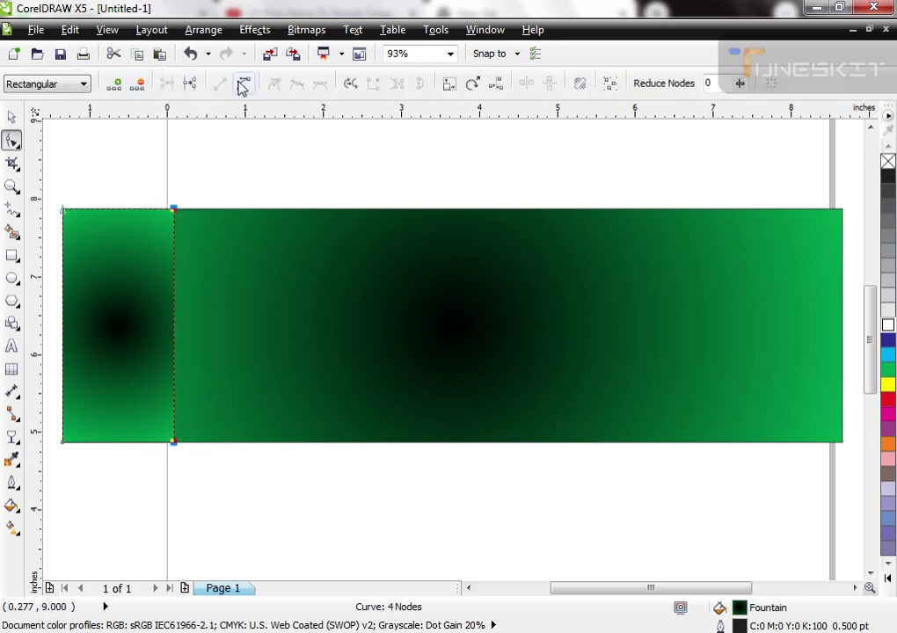
left_click(175, 249)
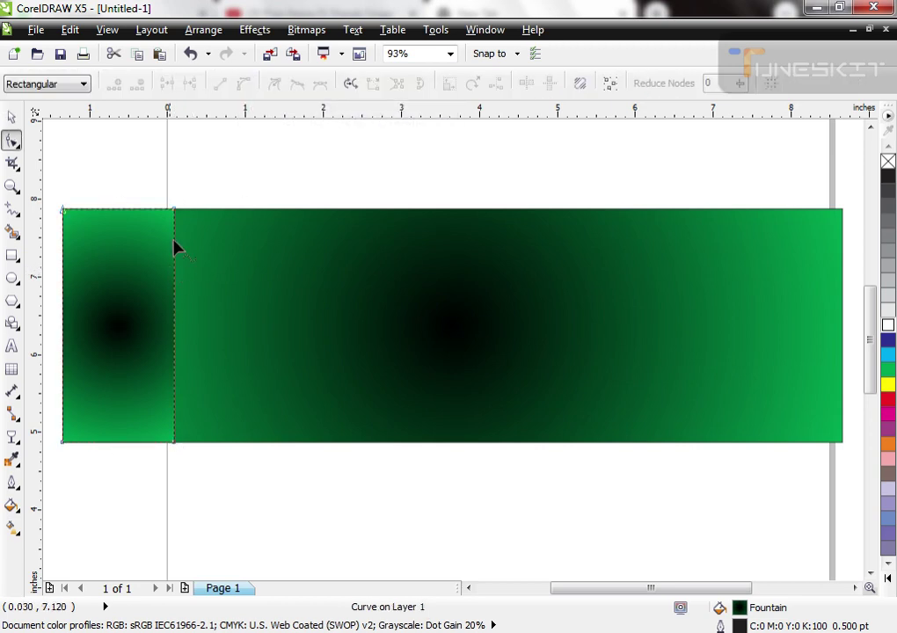
Bend the narrow copy's right edge into an S-shaped wave and stretch the shape to about 2.4 inches wide
left_click_drag(176, 215, 129, 216)
left_click_drag(176, 373, 298, 414)
left_click(124, 290)
left_click_drag(123, 293, 111, 301)
left_click_drag(297, 417, 335, 420)
key("space")
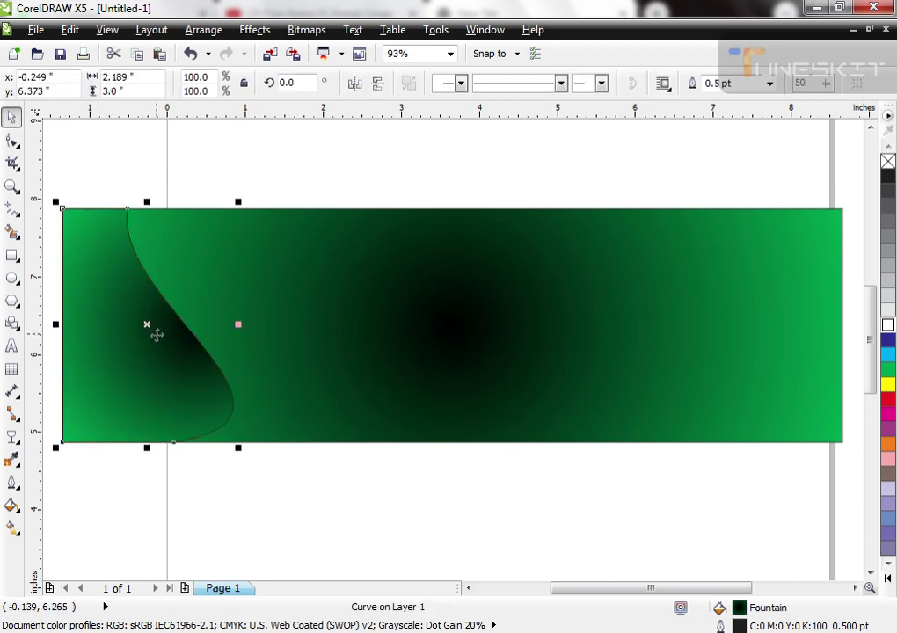
left_click_drag(241, 325, 259, 325)
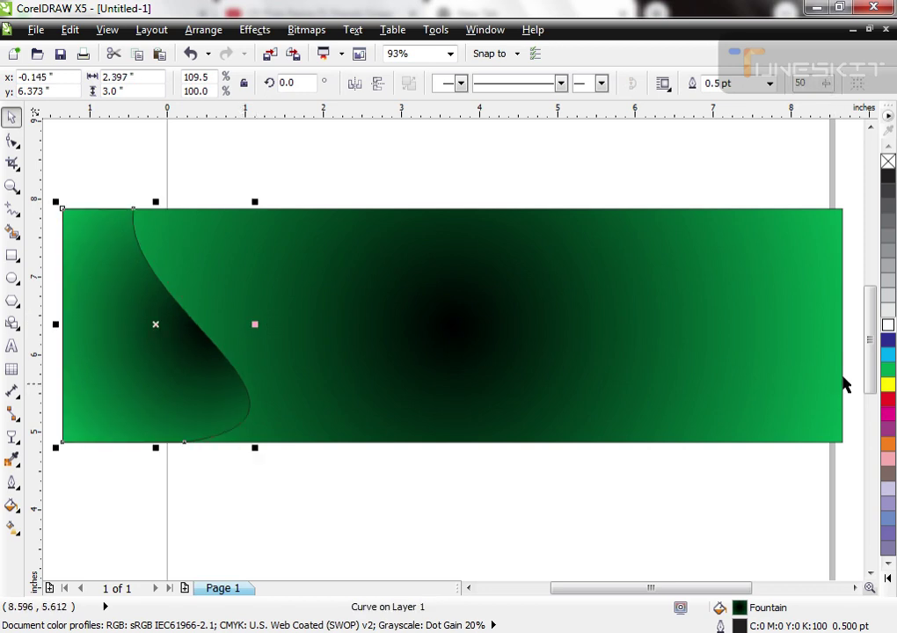
Remove the wave shape's outline and fill it orange (C:0 M:60 Y:100 K:0)
left_click(888, 384)
right_click(888, 161)
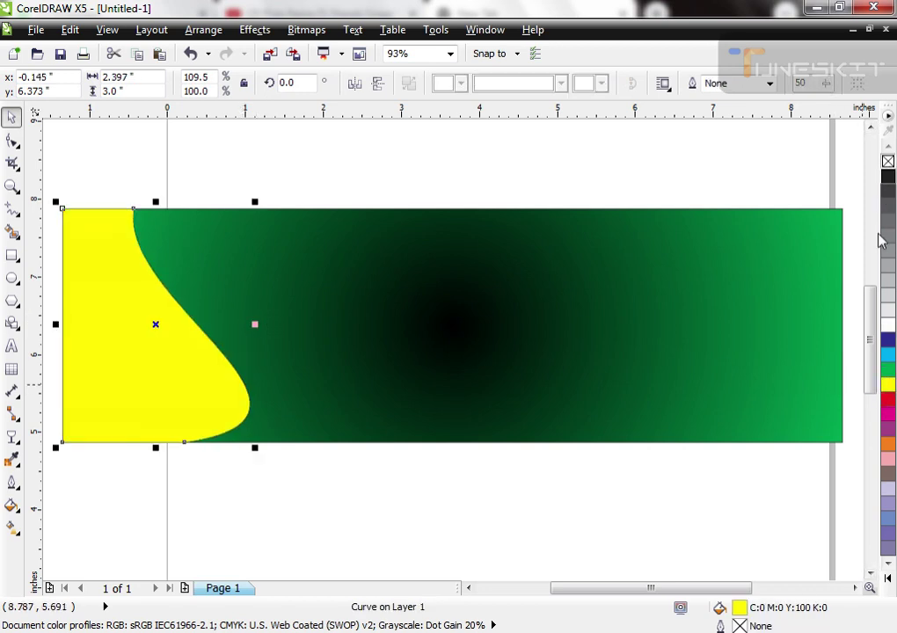
left_click(888, 445)
Make a slightly narrower copy of the orange wave, about 2.33 inches wide, and fill it light green (C:40 M:0 Y:100 K:0)
scroll(275, 336, "down", 3)
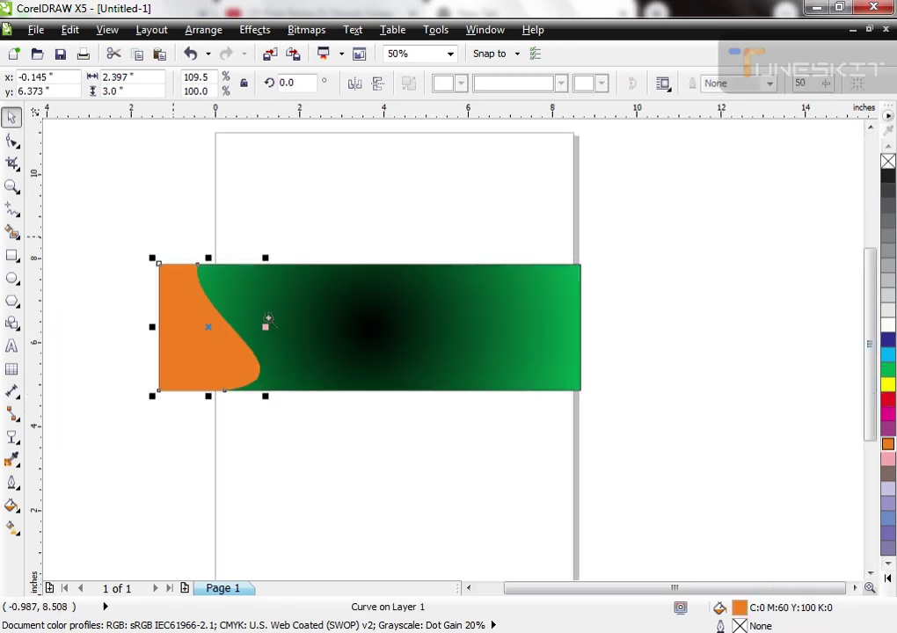
scroll(187, 337, "up", 4)
left_click_drag(347, 314, 340, 314)
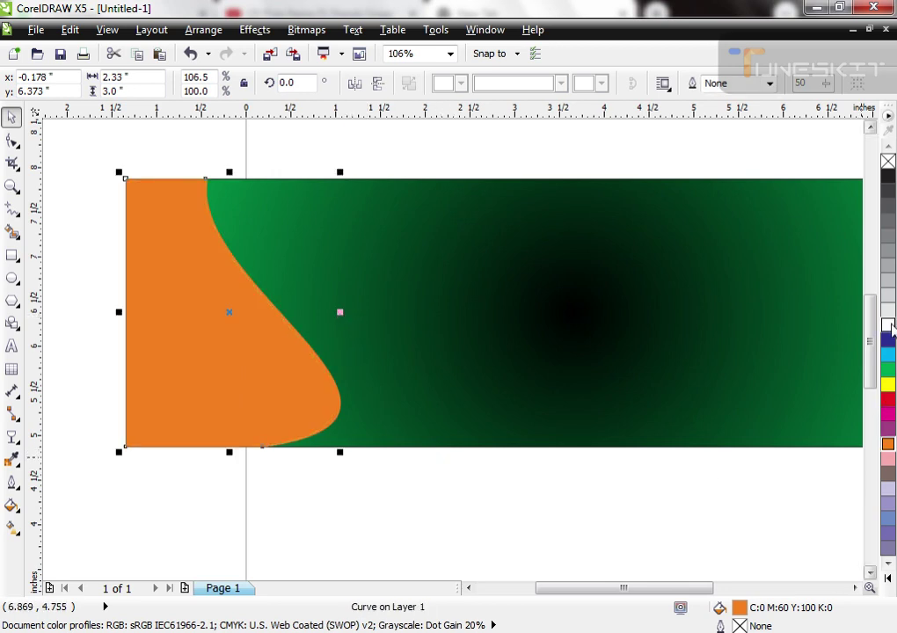
left_click(888, 371)
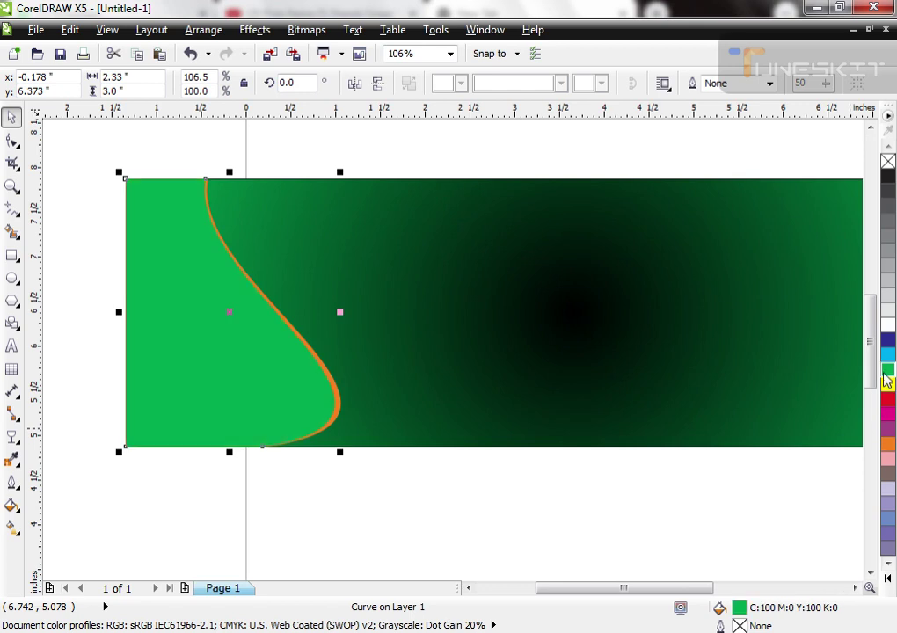
left_click_drag(889, 156, 691, 334)
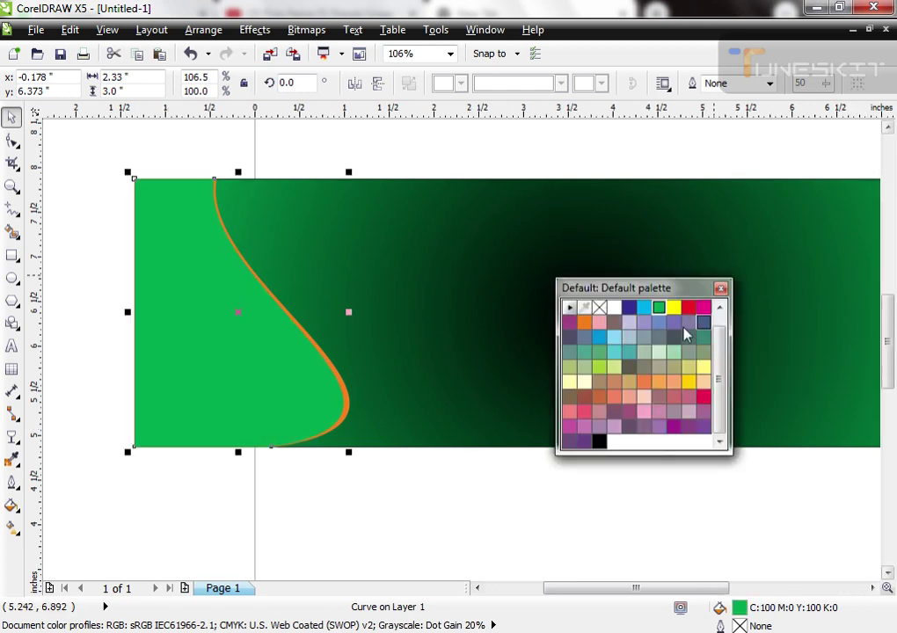
left_click(600, 366)
left_click(617, 501)
Make a copy of the light green wave about 2.18 inches wide and fill it black (C:100 M:91 Y:100 K:91)
scroll(717, 348, "up", 1)
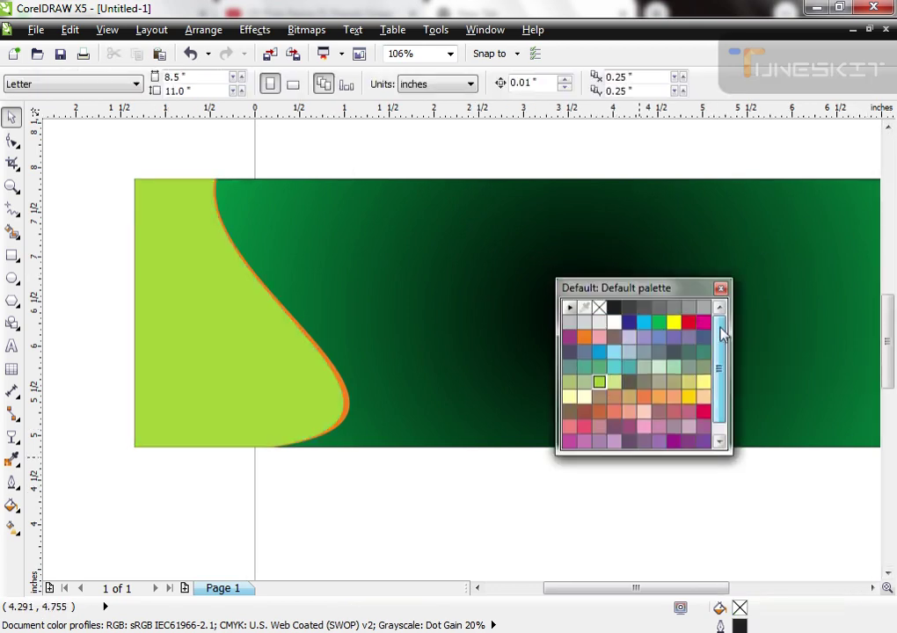
left_click(616, 310)
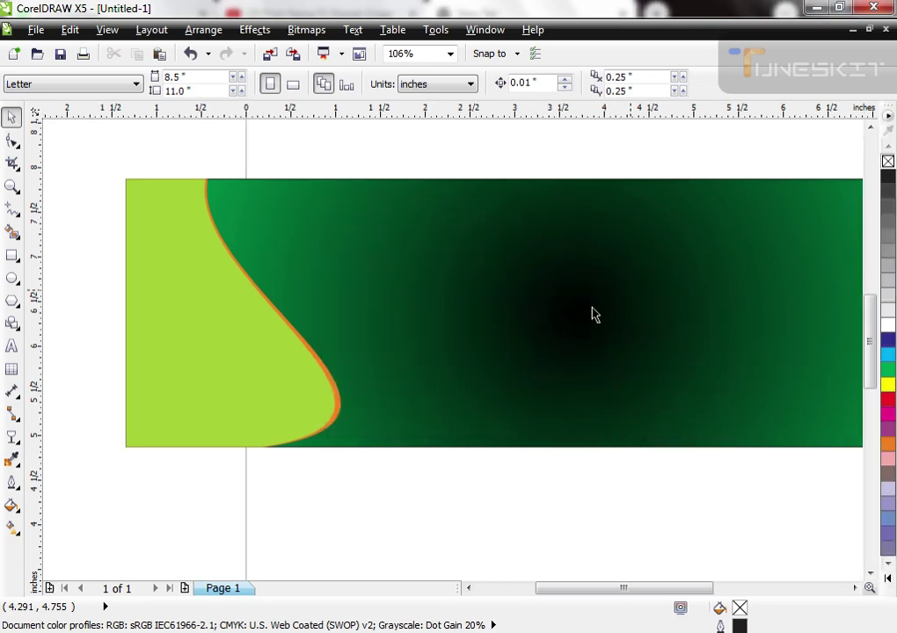
left_click(276, 374)
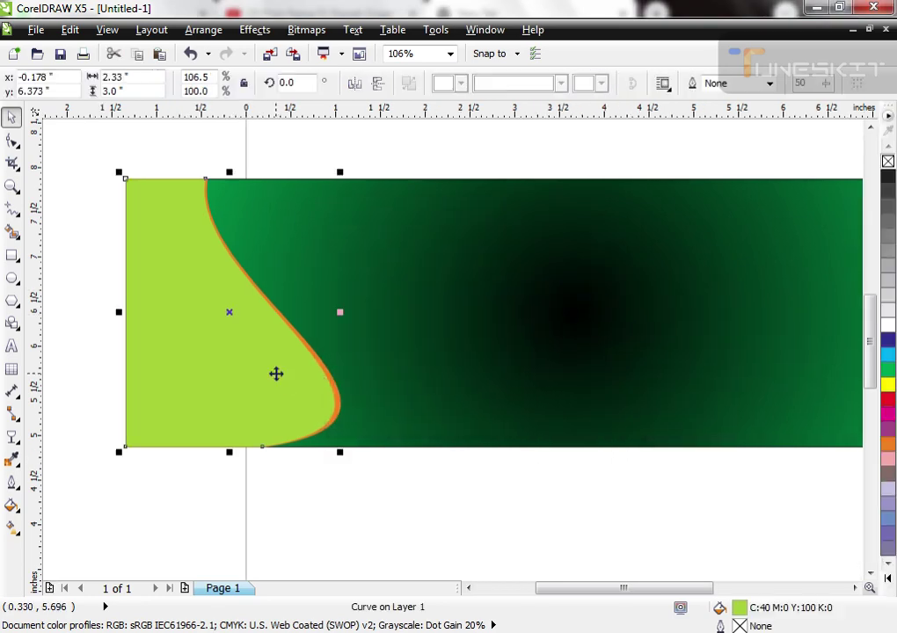
left_click_drag(341, 311, 324, 312)
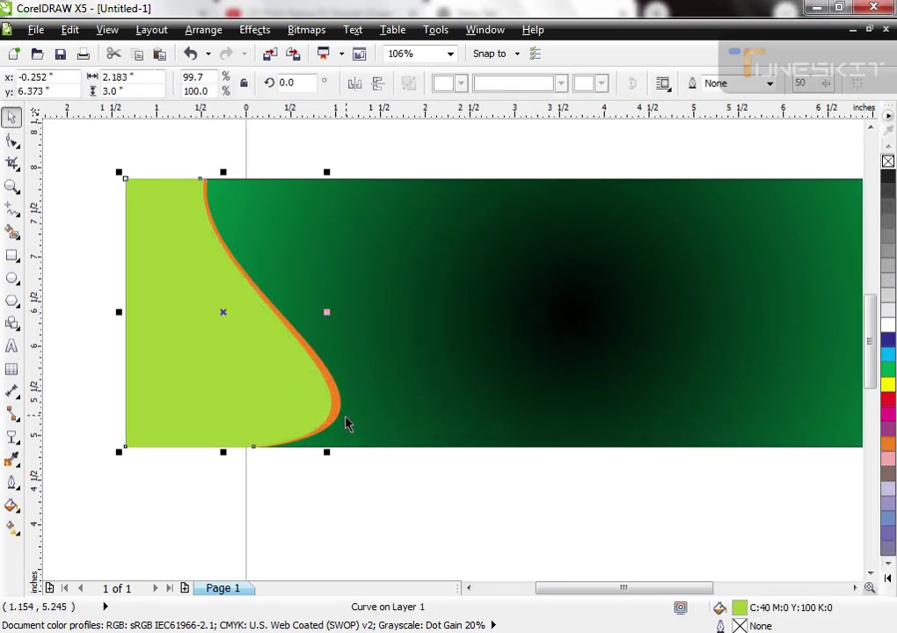
left_click(537, 330)
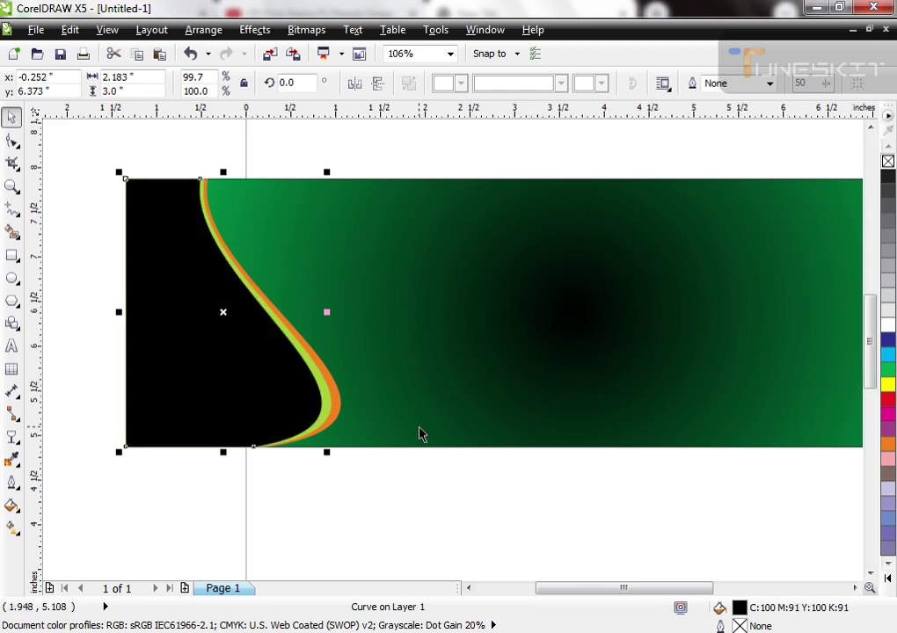
Widen the orange, light green and black wave shapes together slightly to the right
left_click_drag(90, 145, 443, 475)
left_click_drag(348, 313, 358, 312)
left_click(402, 479)
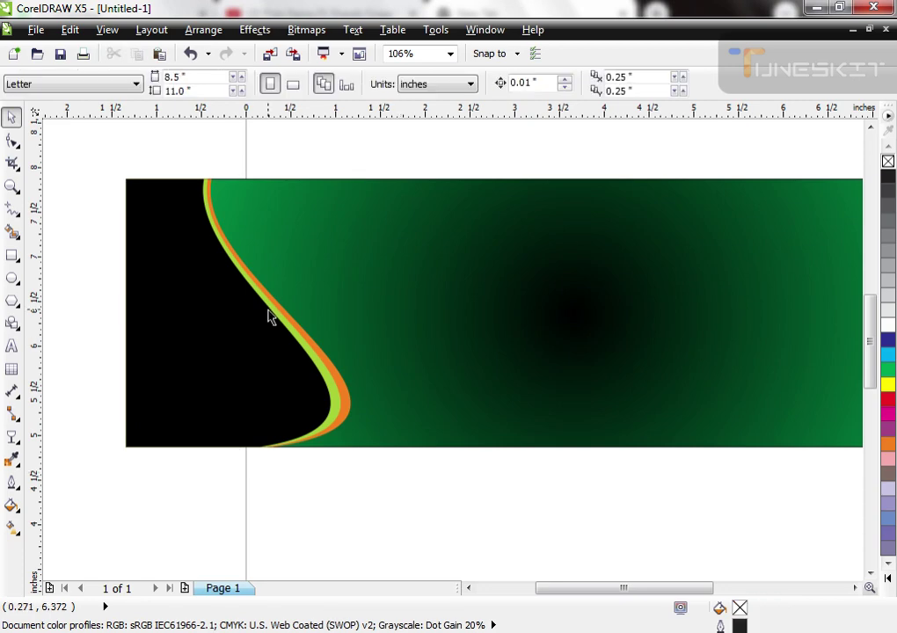
Create a copy of the background rectangle about 1.37 inches wide at its right end and convert it to curves
scroll(268, 313, "down", 3)
scroll(362, 309, "up", 2)
left_click(249, 323)
scroll(248, 323, "down", 2)
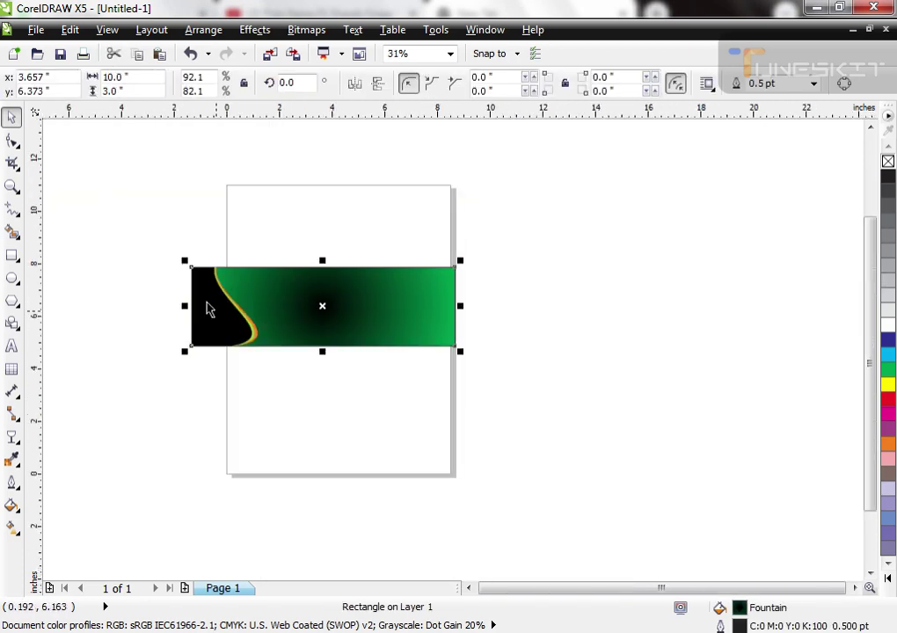
scroll(211, 307, "up", 2)
left_click_drag(172, 360, 732, 366)
scroll(758, 422, "down", 2)
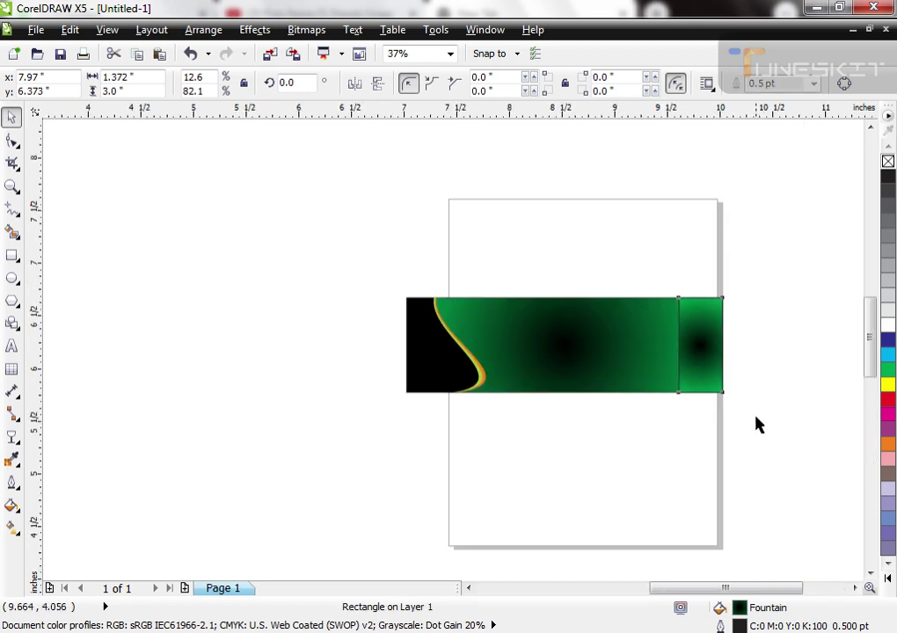
scroll(702, 284, "up", 3)
key("ctrl+q")
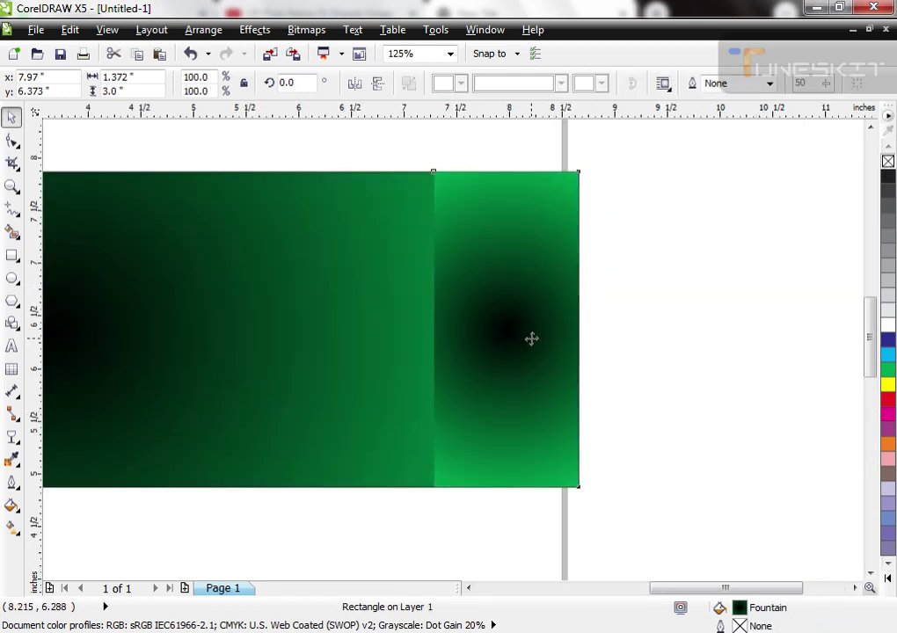
Move the 1.37-inch-wide background copy left by about 0.47 inch, away from the banner's right end
key("F10")
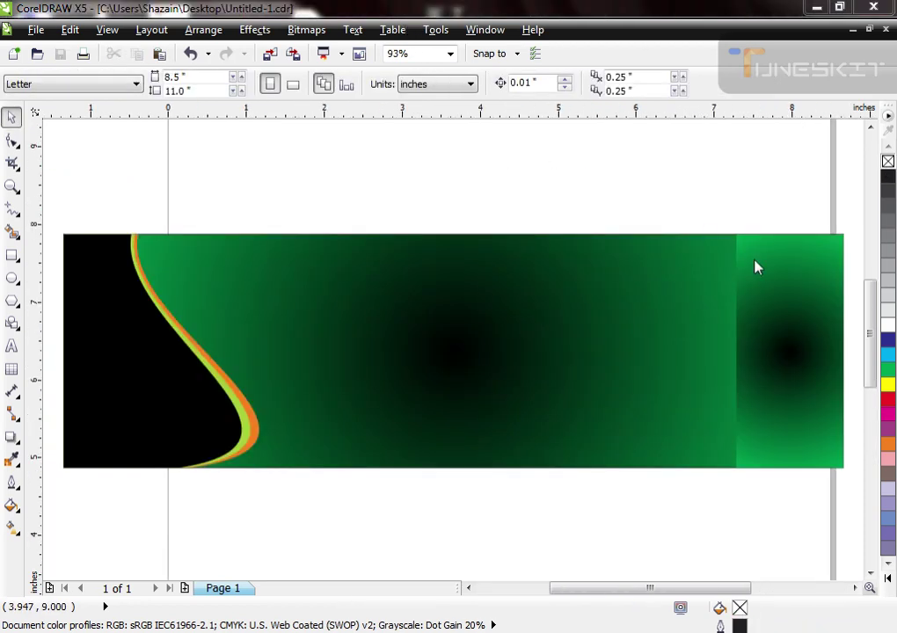
left_click(758, 266)
key("F10")
scroll(626, 226, "down", 1)
key("space")
left_click_drag(650, 192, 770, 362)
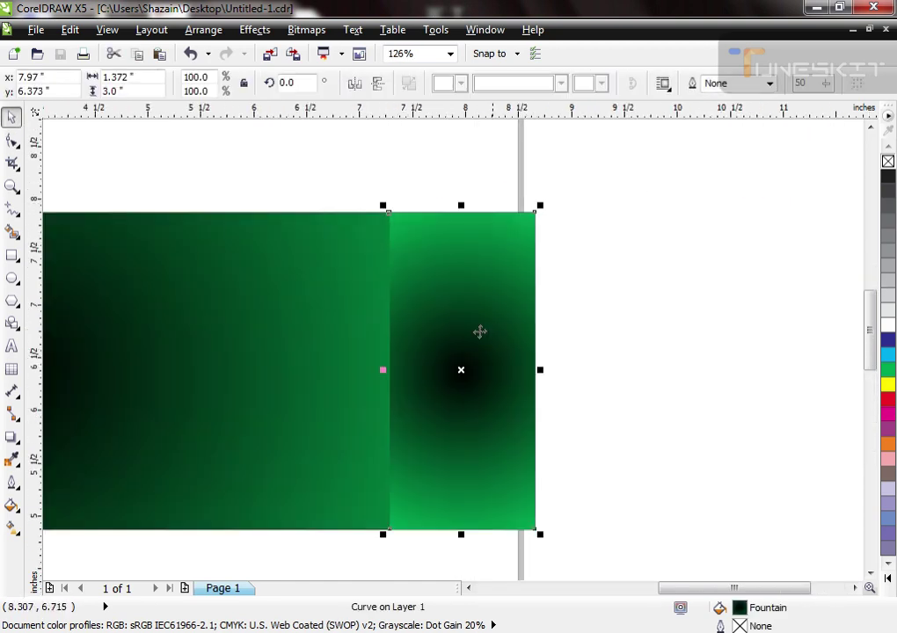
left_click_drag(479, 332, 400, 331)
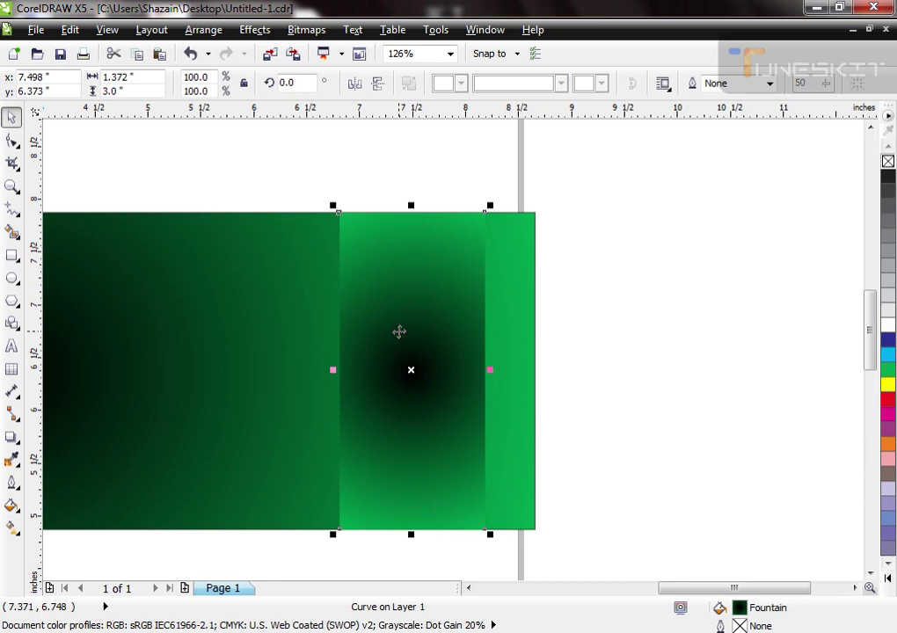
Skew the copied panel into a leaning parallelogram about 2.01 inches wide, shifting its bottom edge right and its top edge left
key("F10")
key("space")
key("space")
key("space")
left_click(414, 487)
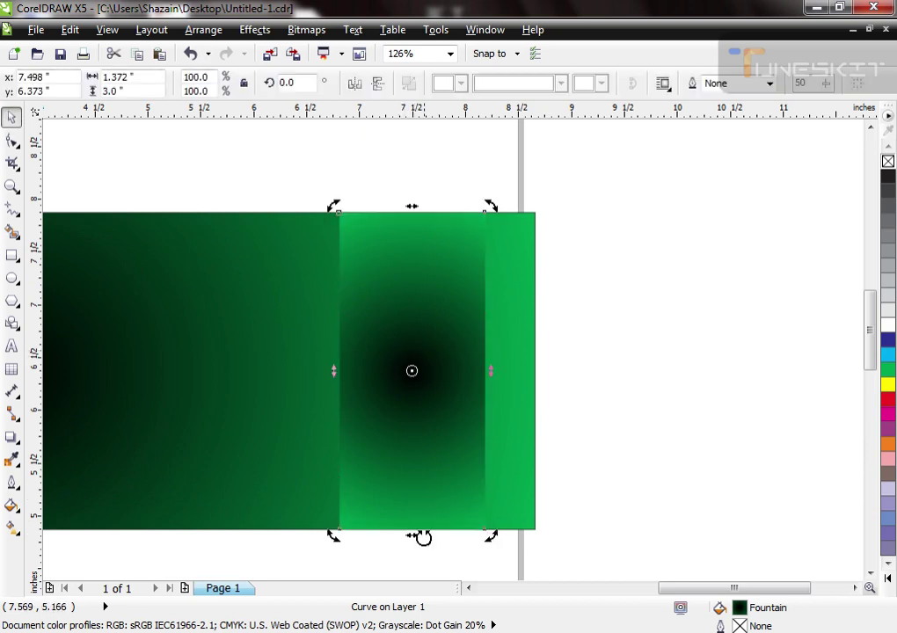
left_click_drag(414, 538, 447, 537)
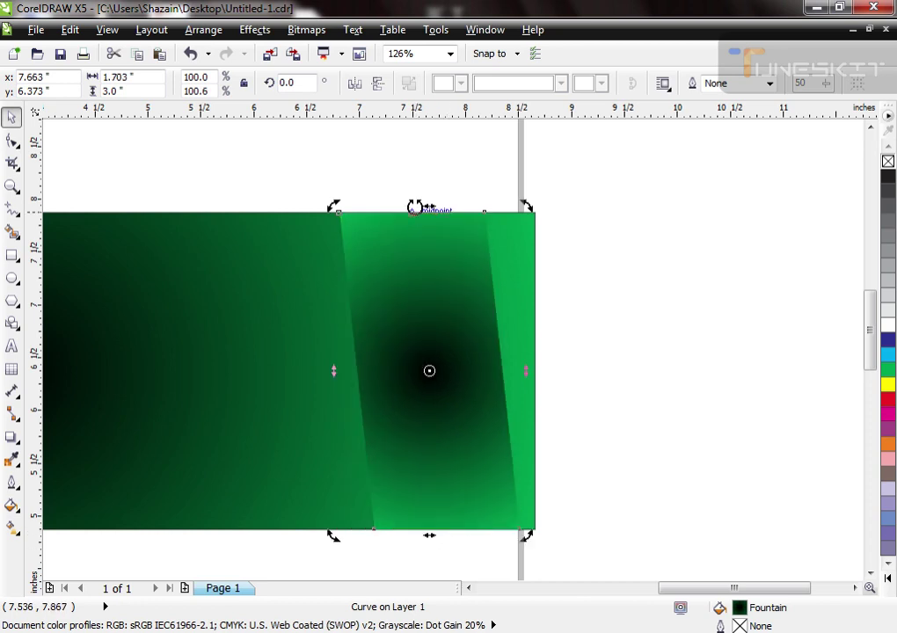
left_click_drag(429, 206, 397, 206)
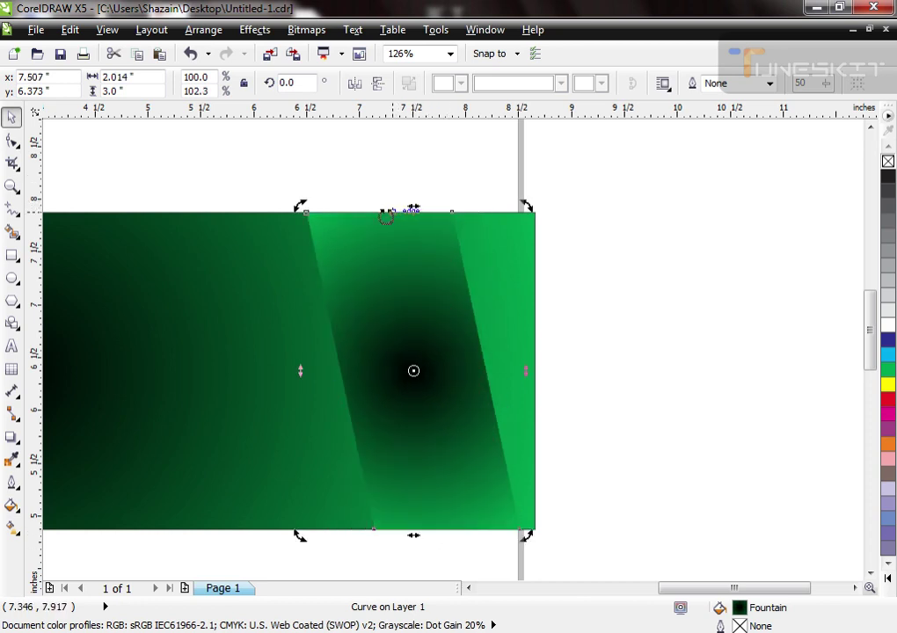
key("space")
key("space")
key("F4")
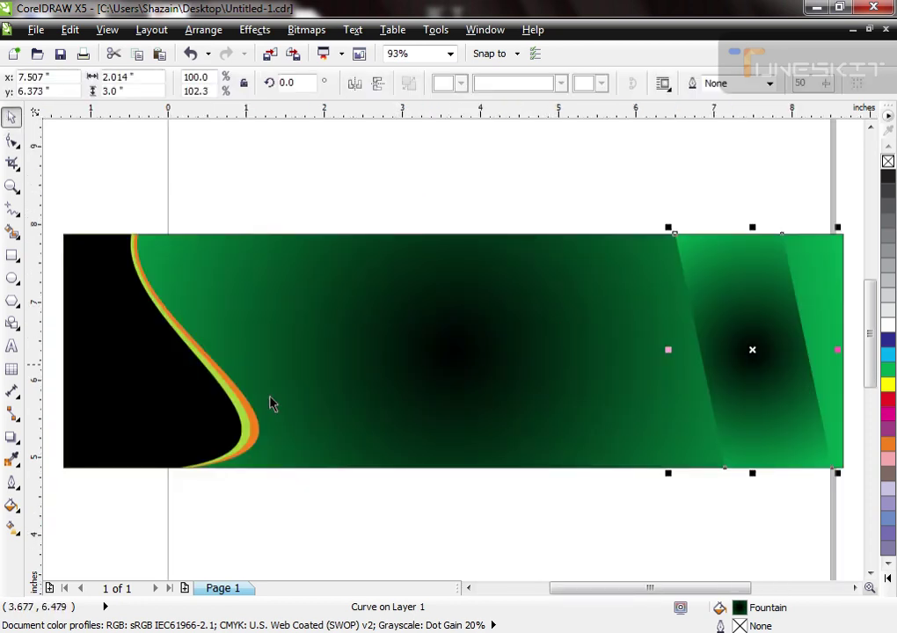
Fill the slanted panel with the wave's orange (C:0 M:60 Y:100 K:0) and extend its left side to about 2.29 inches overall width
key("ctrl+shift+e")
left_click(257, 423)
scroll(621, 308, "down", 2)
key("F2")
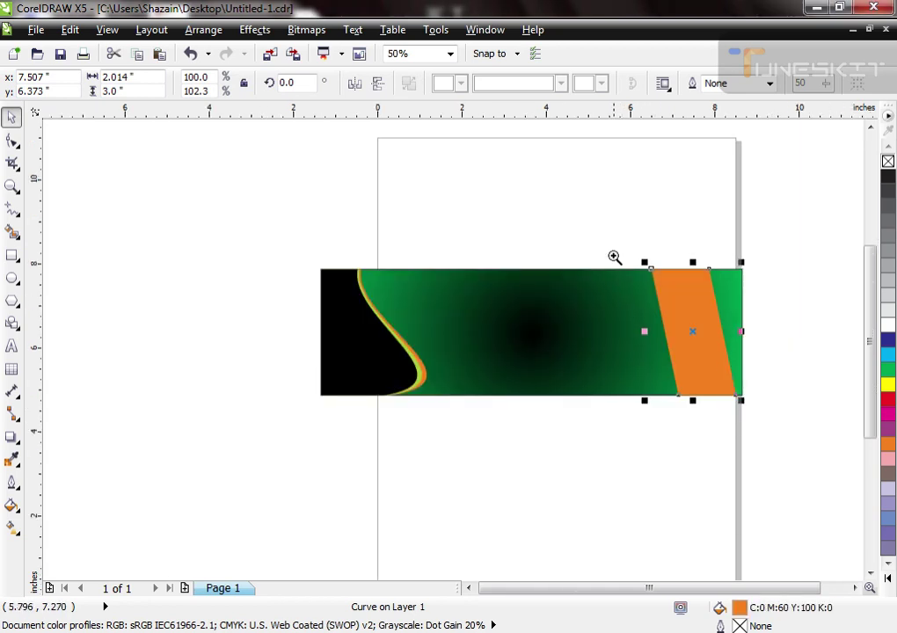
left_click_drag(613, 256, 749, 417)
key("F10")
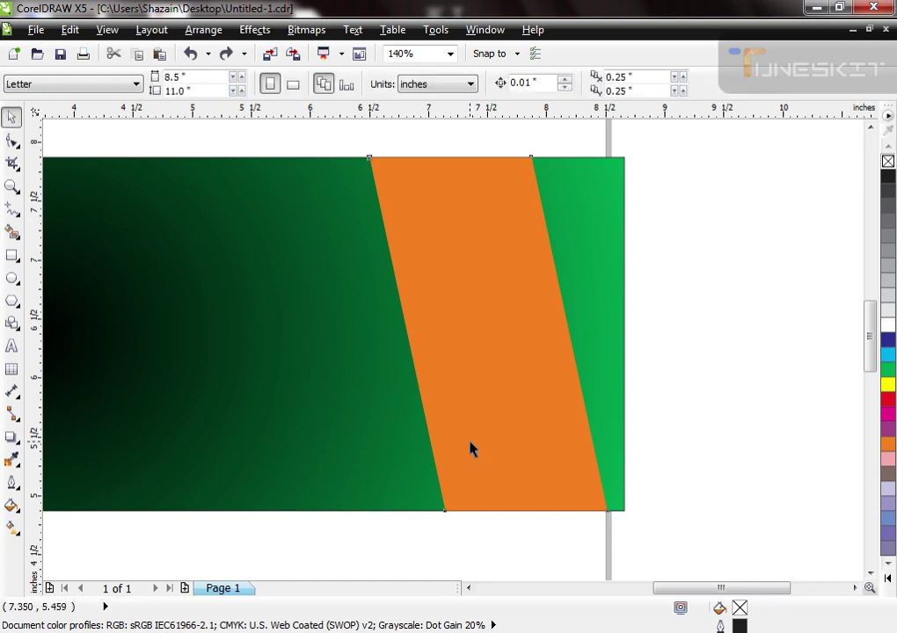
left_click(472, 449)
left_click_drag(345, 140, 414, 517)
key("space")
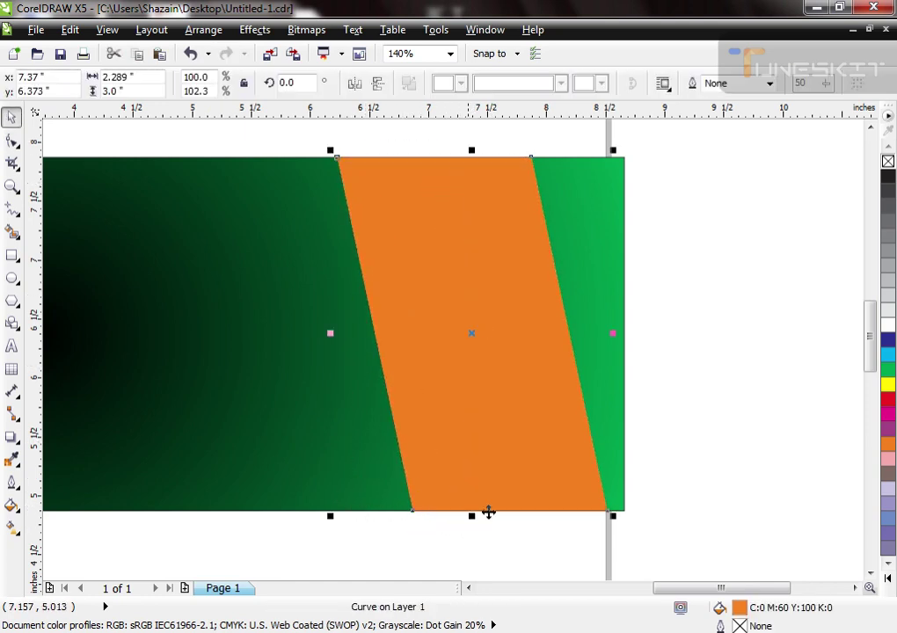
Align the orange slanted panel with the right edge of the banner background
scroll(503, 413, "down", 2)
left_click_drag(507, 397, 593, 528)
left_click(302, 410, "shift")
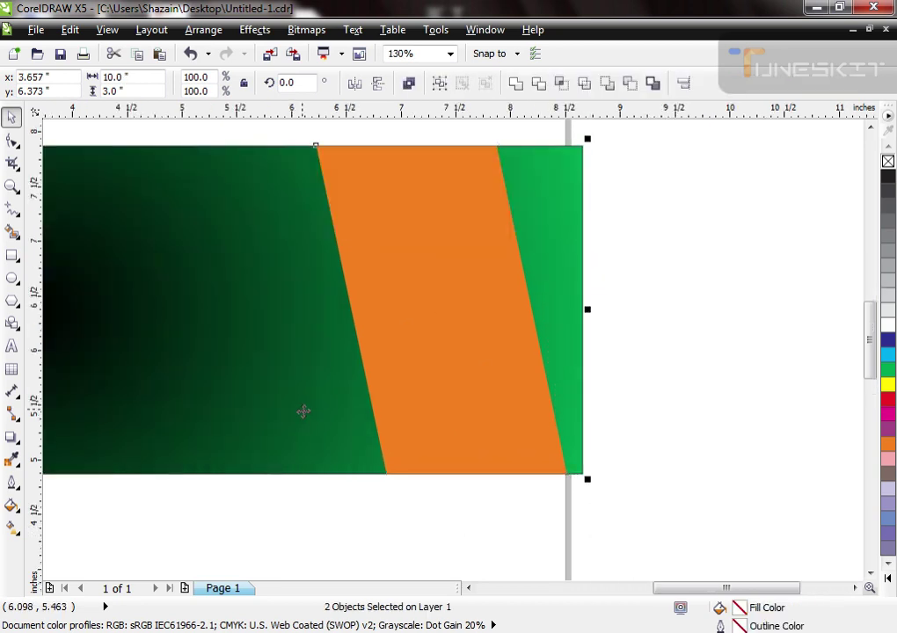
key("r")
left_click(378, 495)
left_click(483, 319)
Make a narrower centred copy of the orange panel, about 2.12 inches wide, and fill it light green (C:40 M:0 Y:100 K:0)
scroll(483, 319, "down", 2)
scroll(515, 395, "up", 3)
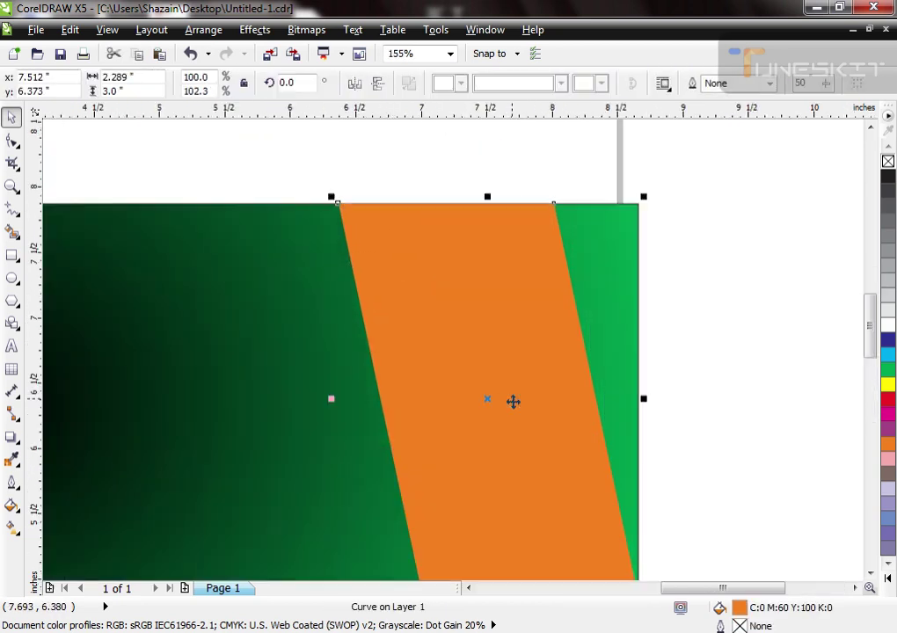
left_click_drag(643, 401, 627, 400)
scroll(508, 415, "down", 4)
scroll(380, 414, "up", 2)
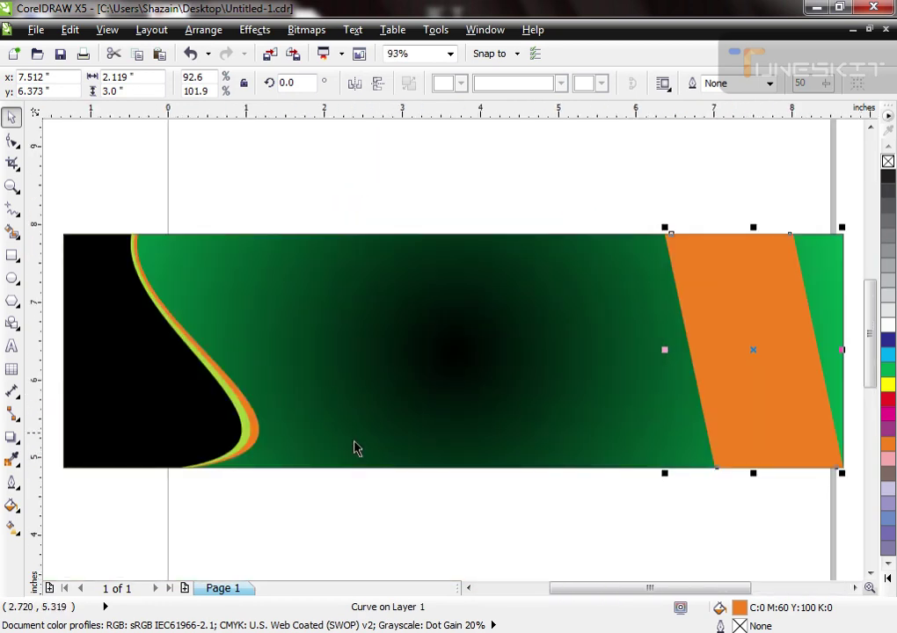
key("ctrl+shift+e")
left_click(247, 430)
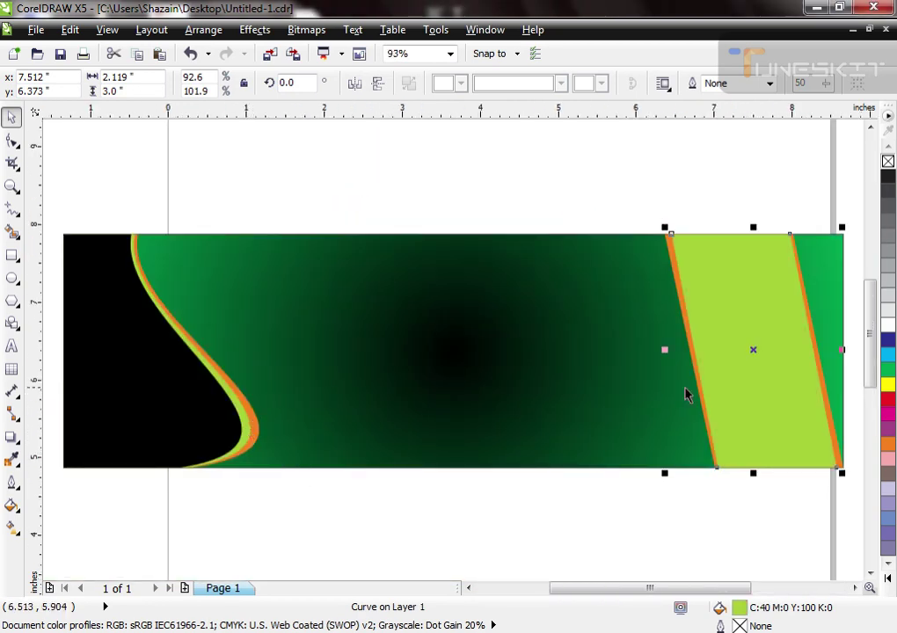
Make a copy of the light green panel about 1.97 inches wide and fill it green (C:100 M:0 Y:100 K:0)
scroll(616, 379, "down", 2)
scroll(752, 351, "up", 3)
left_click_drag(708, 404, 700, 404)
left_click(889, 370)
scroll(527, 349, "down", 4)
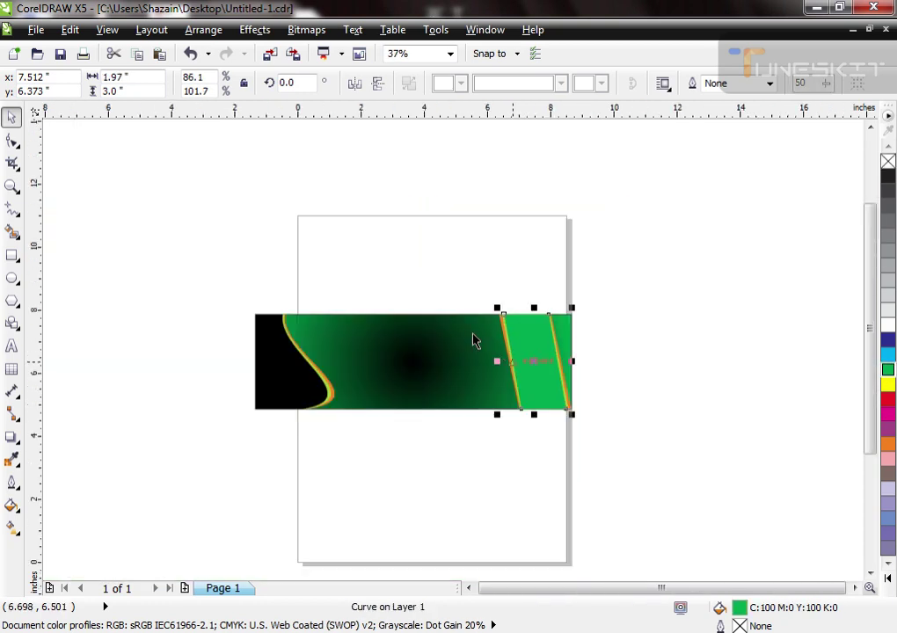
Draw a rectangle about 1.82 by 0.89 inches over the upper part of the slanted panels, ending at the banner's right edge
scroll(563, 396, "up", 2)
scroll(501, 364, "down", 2)
left_click_drag(440, 266, 565, 444)
left_click(555, 447)
scroll(392, 357, "down", 4)
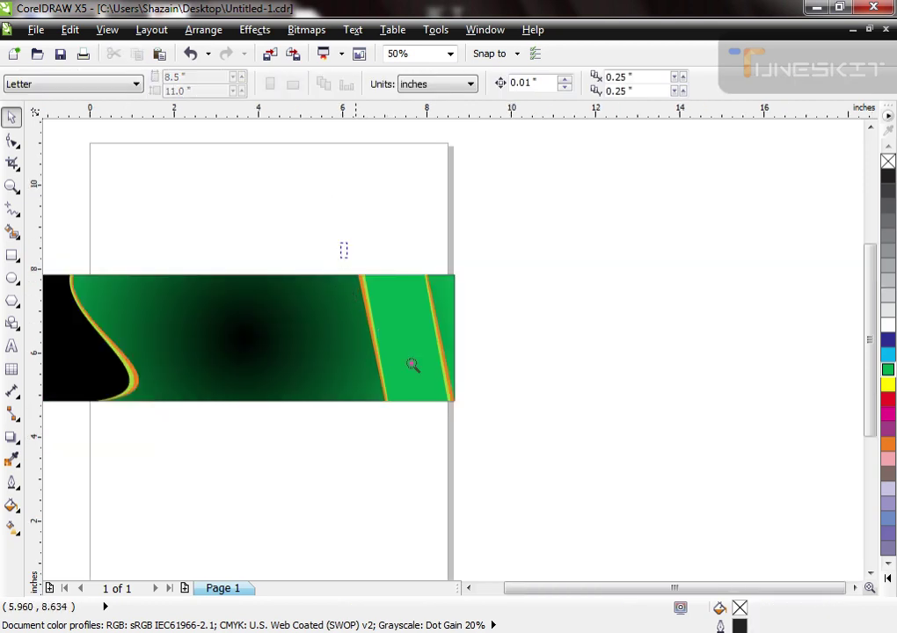
scroll(411, 364, "up", 5)
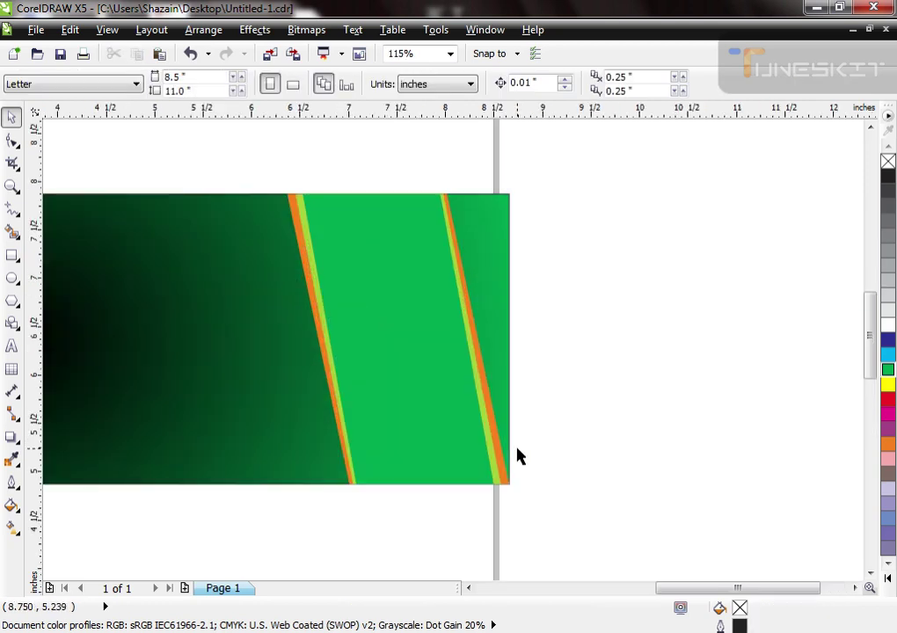
left_click(14, 259)
left_click(77, 254)
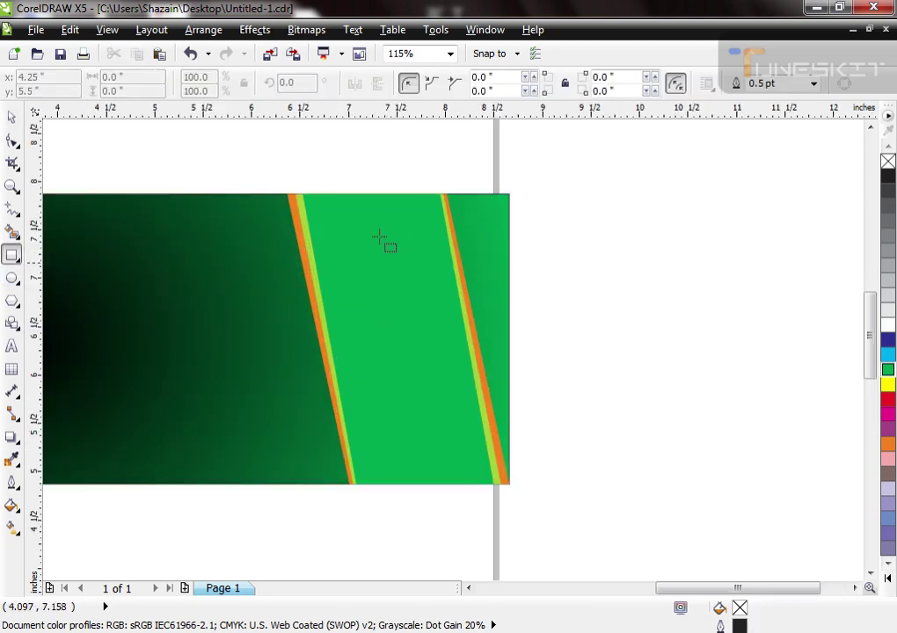
left_click_drag(334, 216, 510, 301)
key("space")
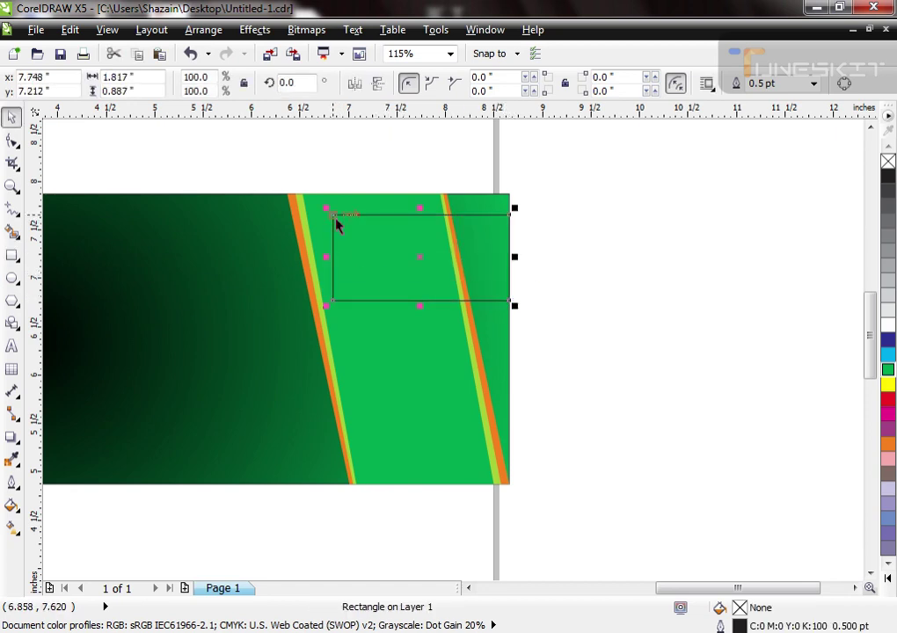
left_click(394, 545)
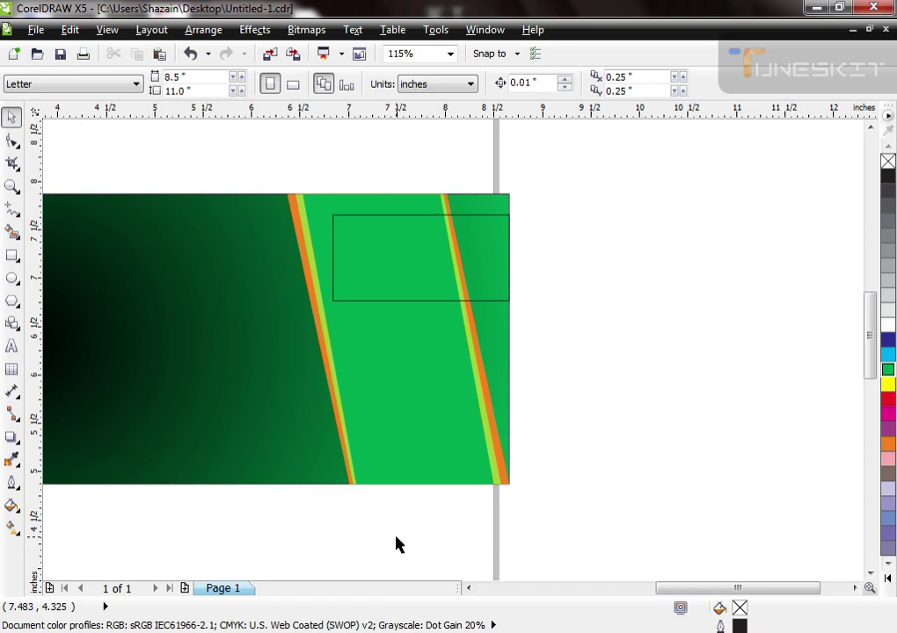
key("super+d")
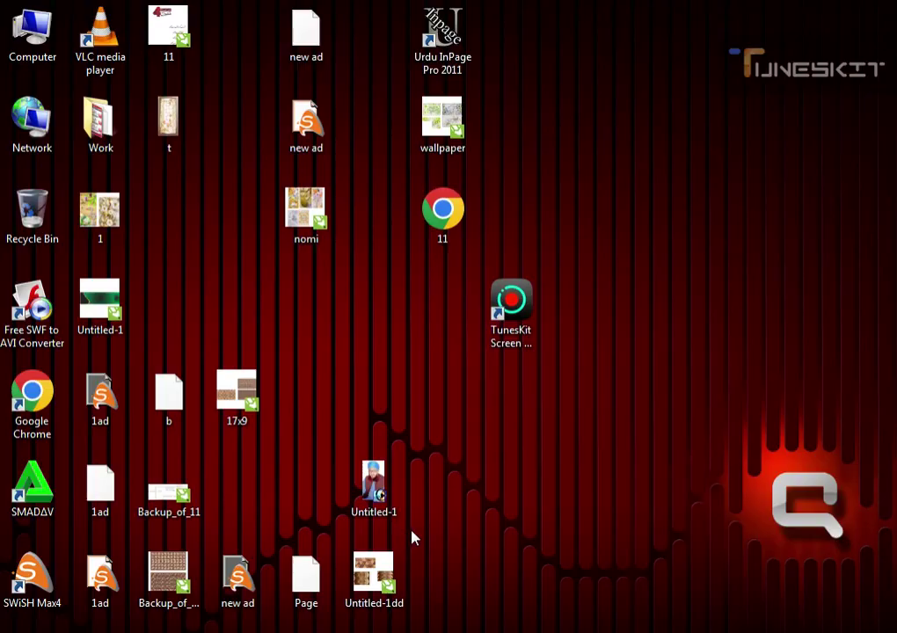
double_click(510, 313)
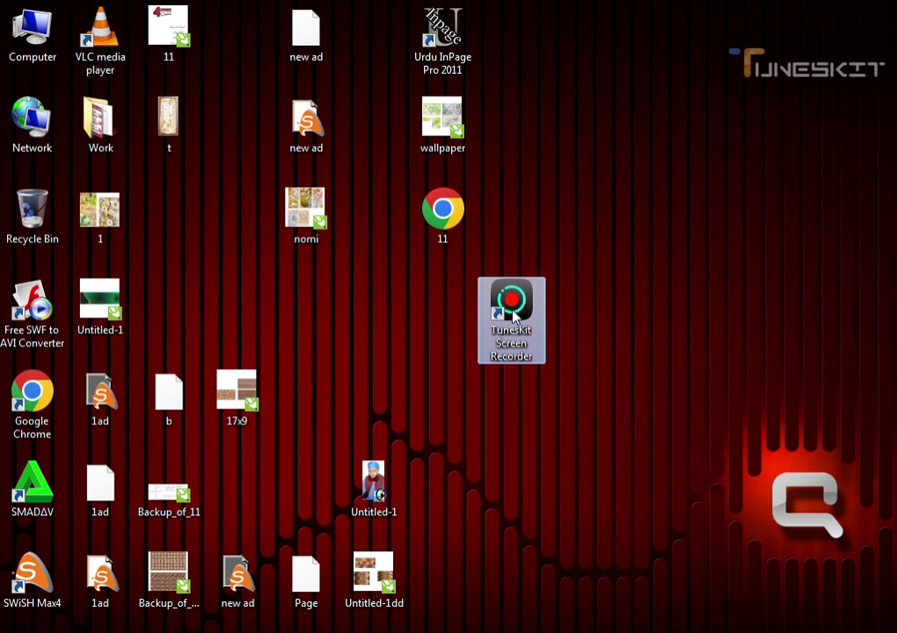
right_click(545, 175)
left_click(592, 223)
left_click(765, 632)
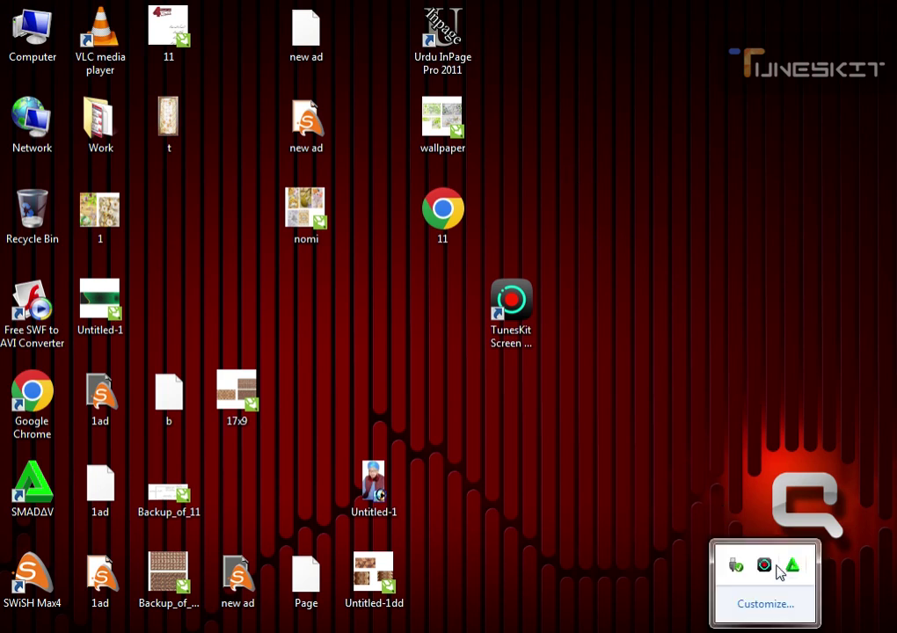
key("super")
left_click(638, 476)
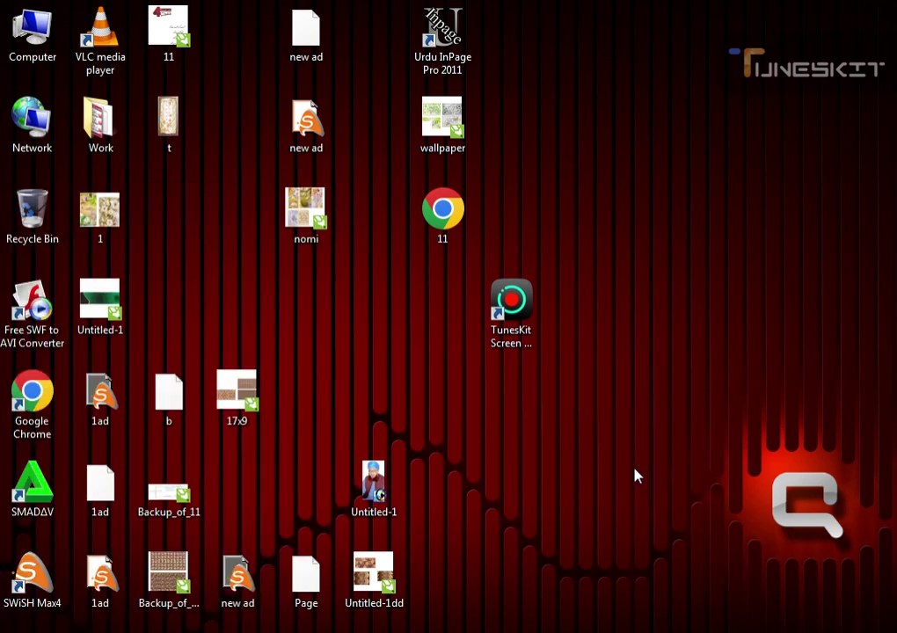
double_click(379, 588)
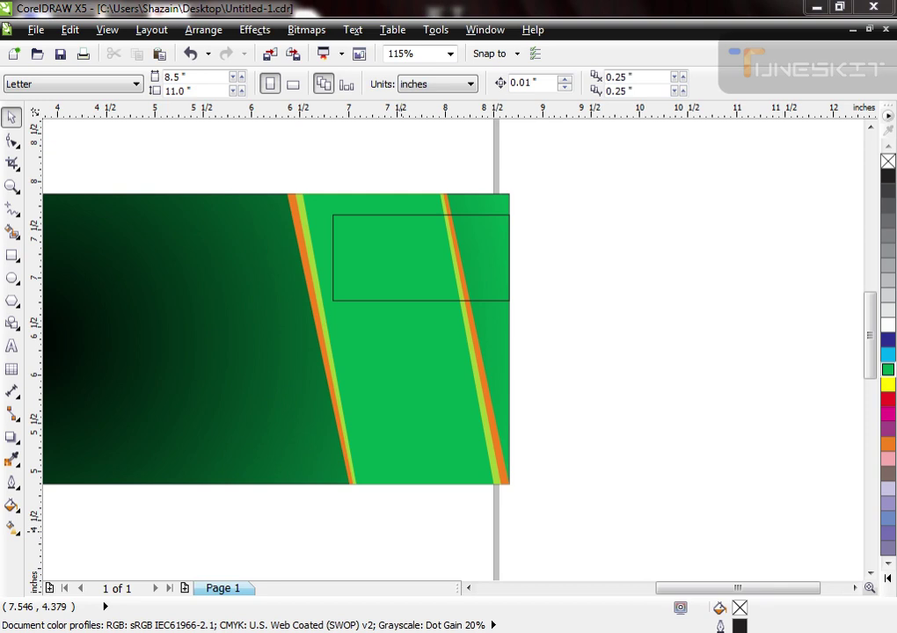
Round the two left corners of the new rectangle to a radius of about 0.2 inch
left_click(457, 299)
left_click(488, 298)
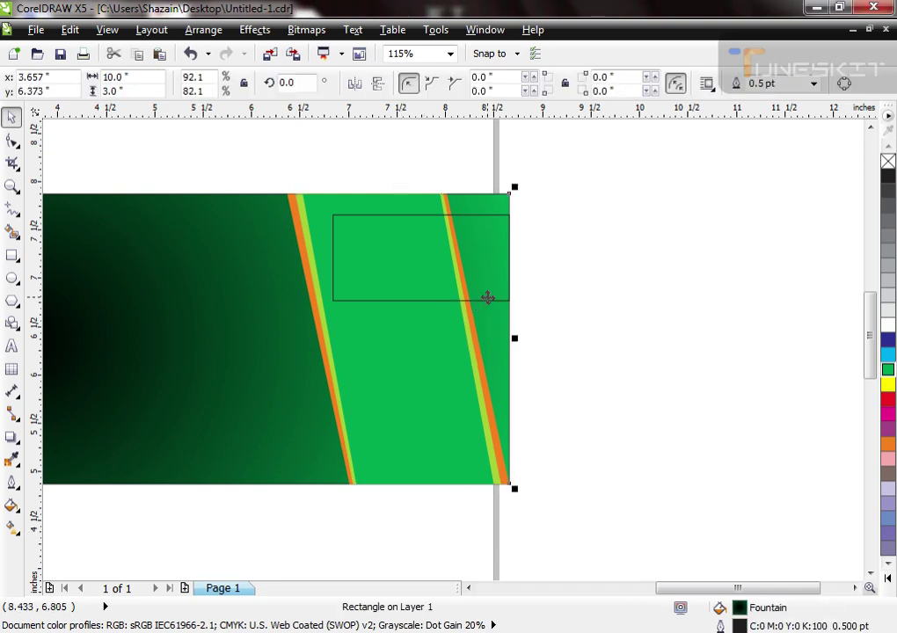
left_click(490, 300)
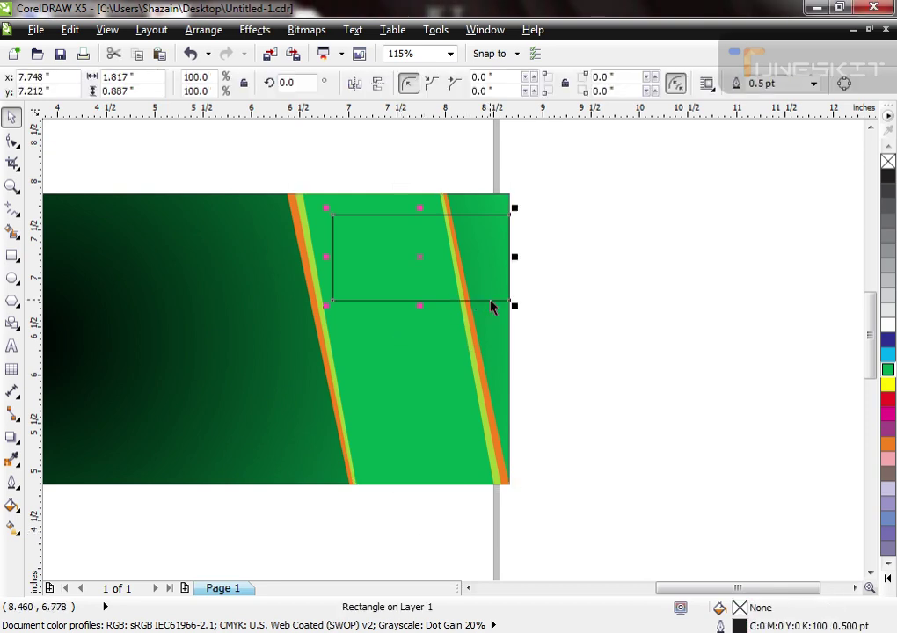
left_click(446, 293)
double_click(440, 306)
key("space")
left_click(444, 300)
left_click(12, 143)
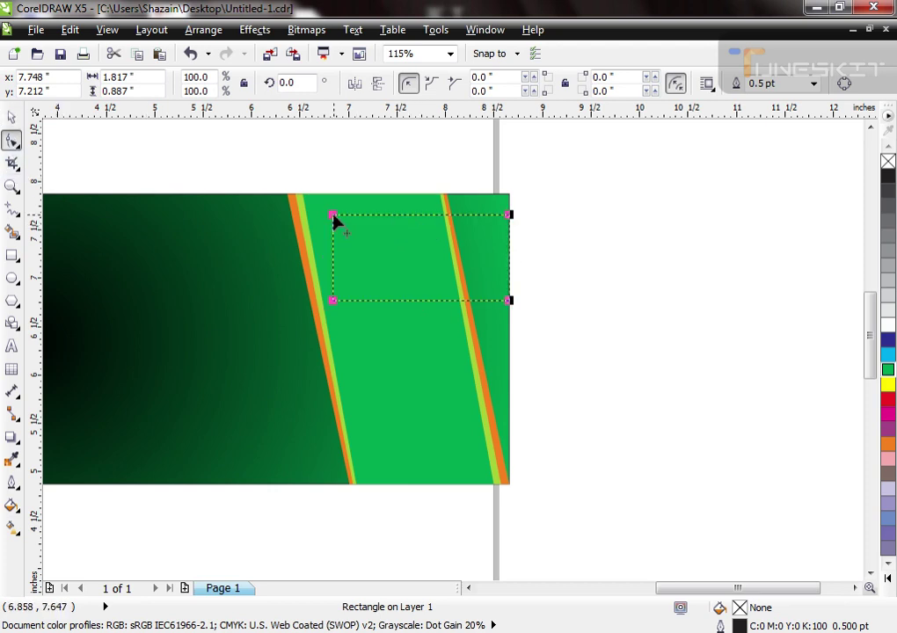
left_click_drag(334, 216, 353, 221)
left_click_drag(335, 303, 353, 303)
key("space")
Give the rounded rectangle a white fill with no outline, and arrange it with two copies as a diagonal stack along the slanted stripes
left_click(889, 325)
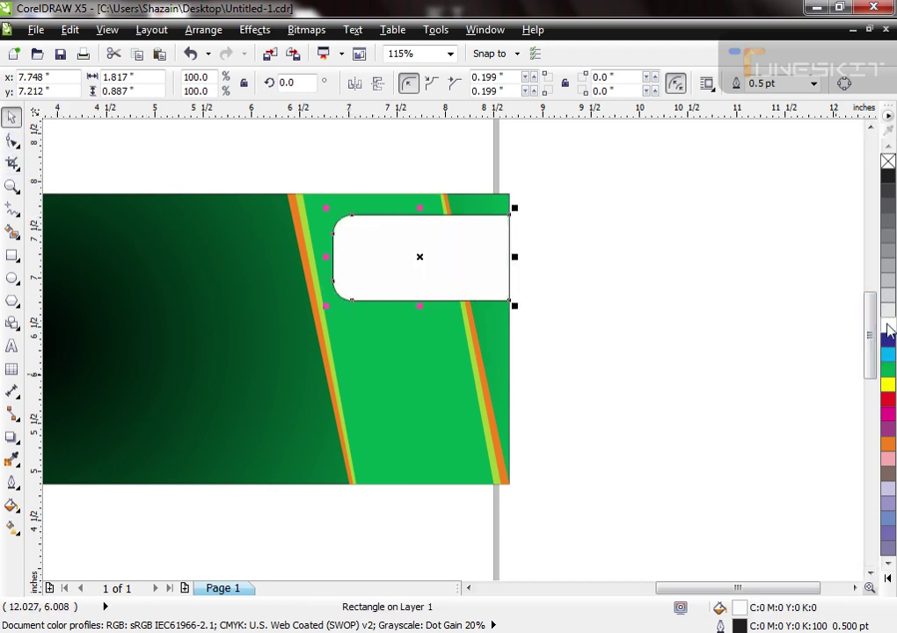
right_click(889, 161)
left_click_drag(477, 257, 461, 414)
mouse_move(440, 248)
left_mouse_down()
mouse_move(422, 240)
mouse_move(427, 247)
left_mouse_up()
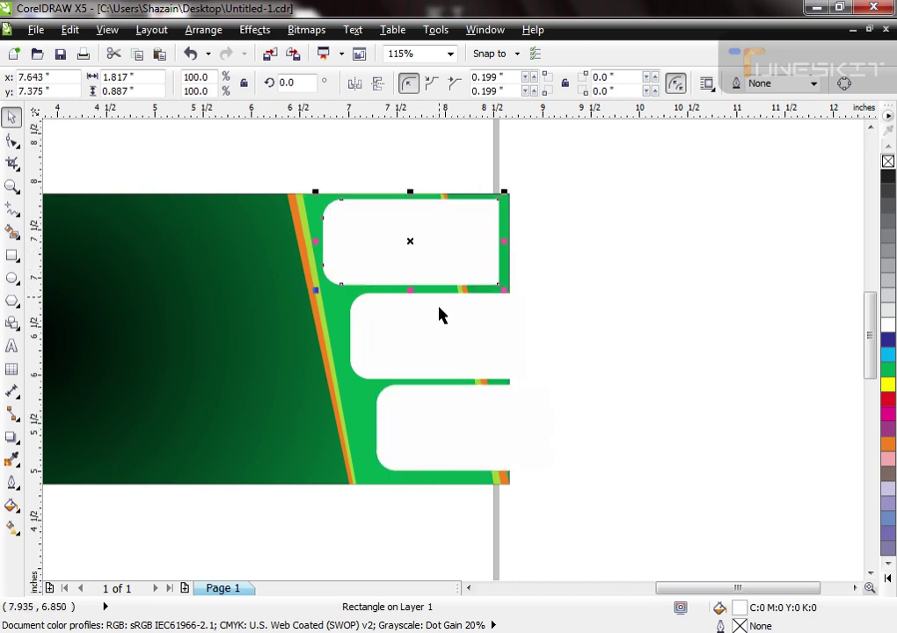
Give all three white rectangles a 2 pt black outline with rounded corners and line caps, placed behind the fill and scaled with the image
left_click(440, 315, "shift")
left_click(440, 434, "shift")
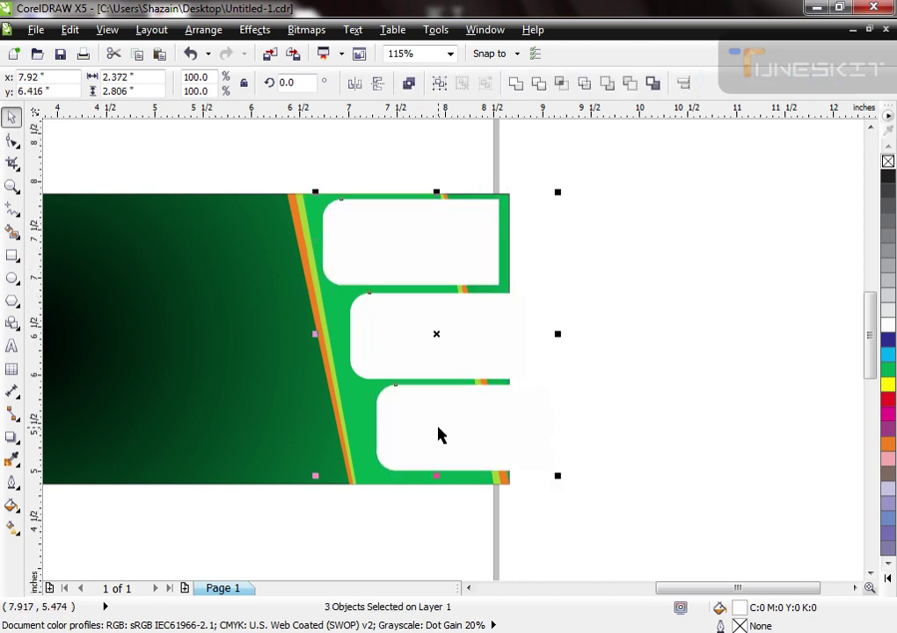
right_click(887, 371)
key("F12")
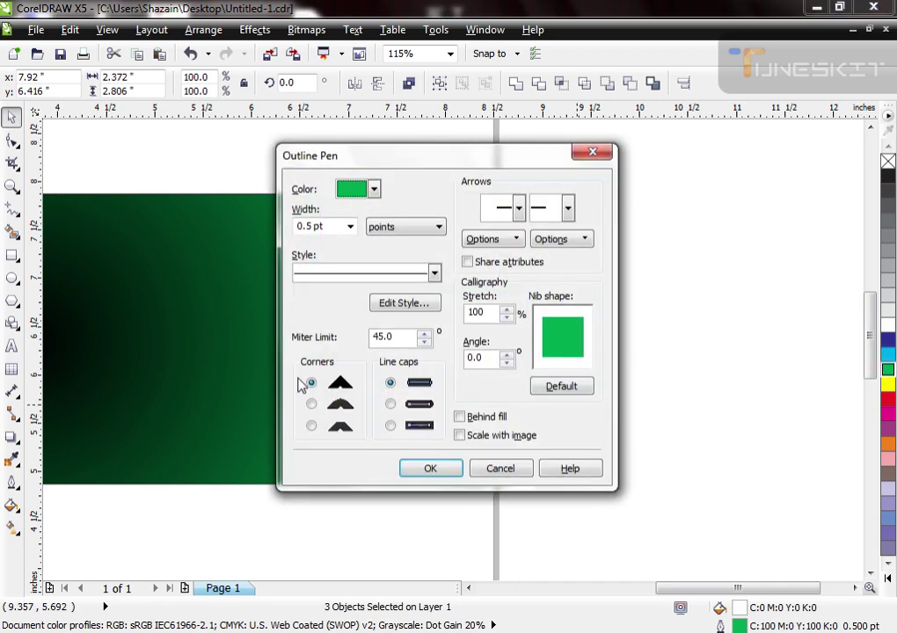
left_click(311, 404)
left_click(391, 403)
left_click(459, 417)
left_click(459, 435)
left_click(326, 227)
type("2")
key("Return")
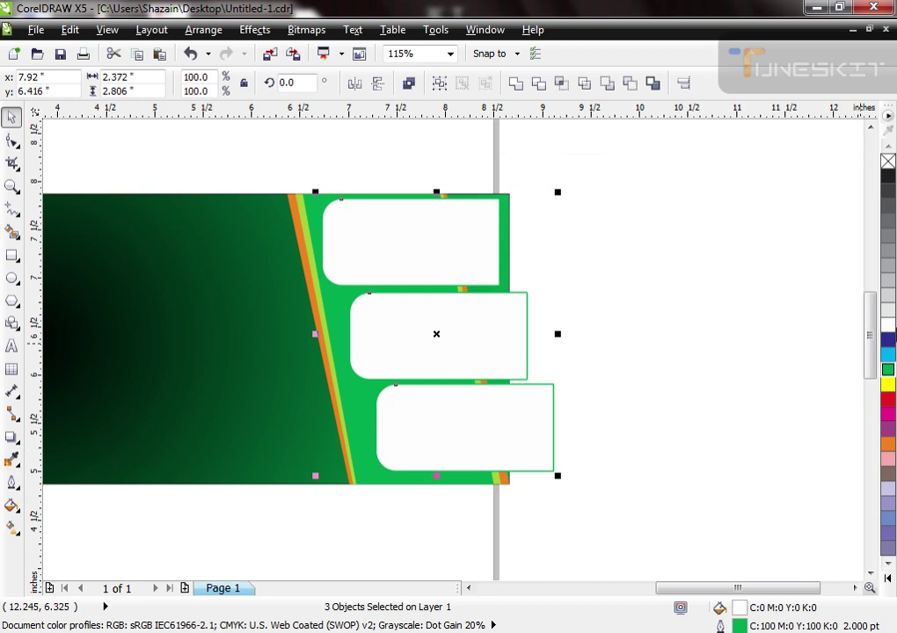
right_click(888, 176)
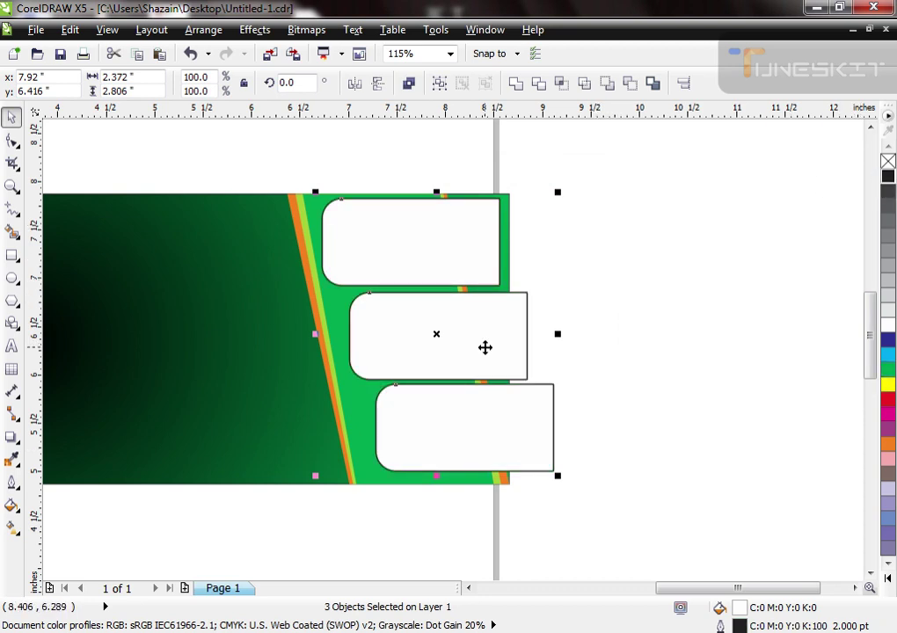
Add a black drop shadow to the three white rectangles, cast slightly downward to the right, with opacity 50 and feathering 15
key("s")
left_click_drag(367, 342, 441, 349)
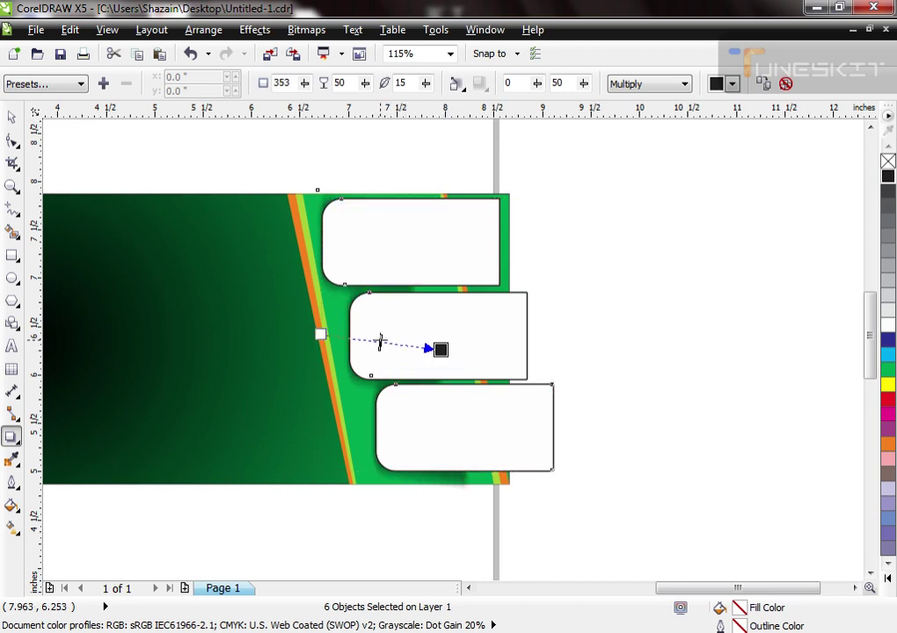
Raise the opacity of the three white rectangles' drop shadow to 92
left_click_drag(350, 337, 429, 350)
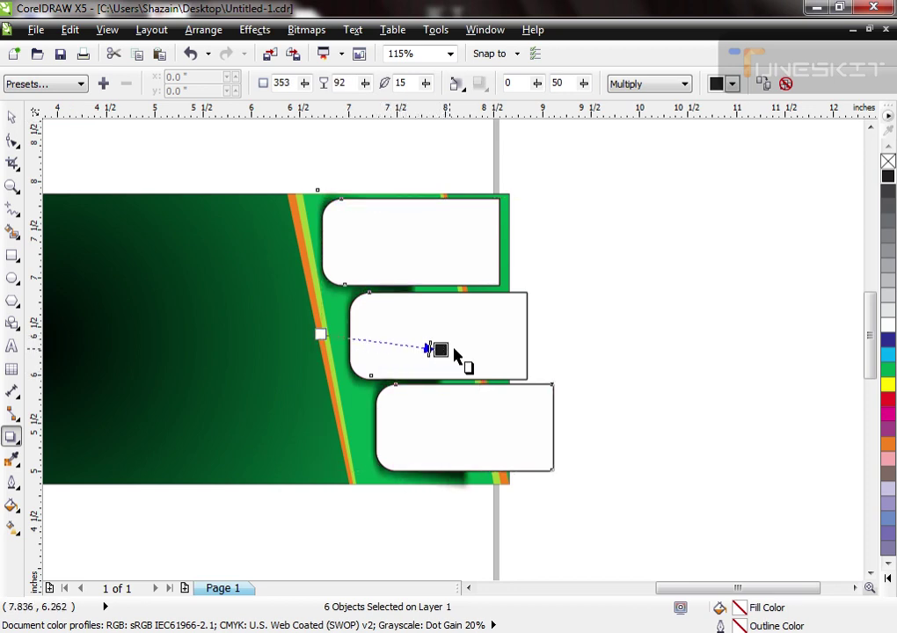
key("space")
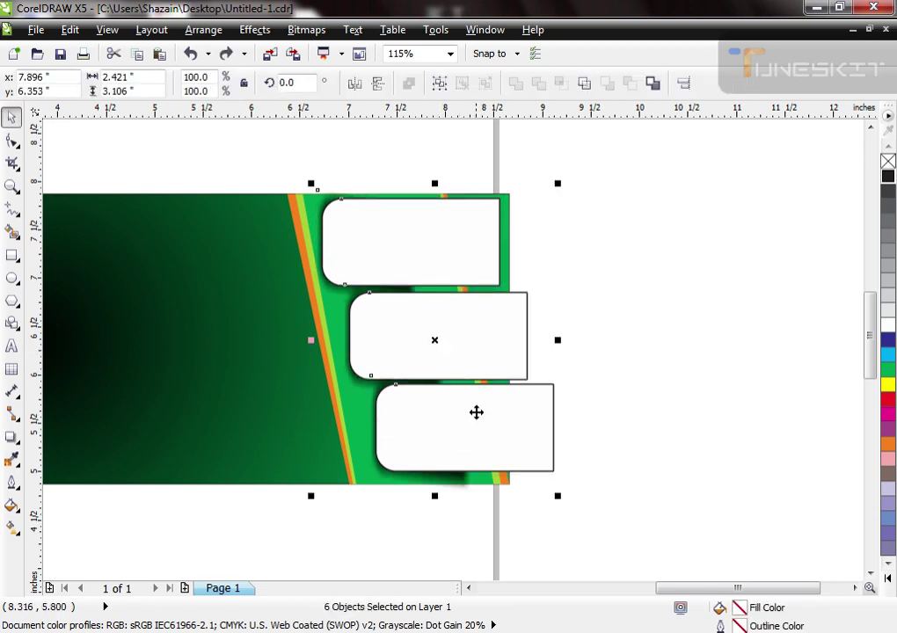
left_click(653, 347)
left_click_drag(455, 268, 453, 229)
key("ctrl+z")
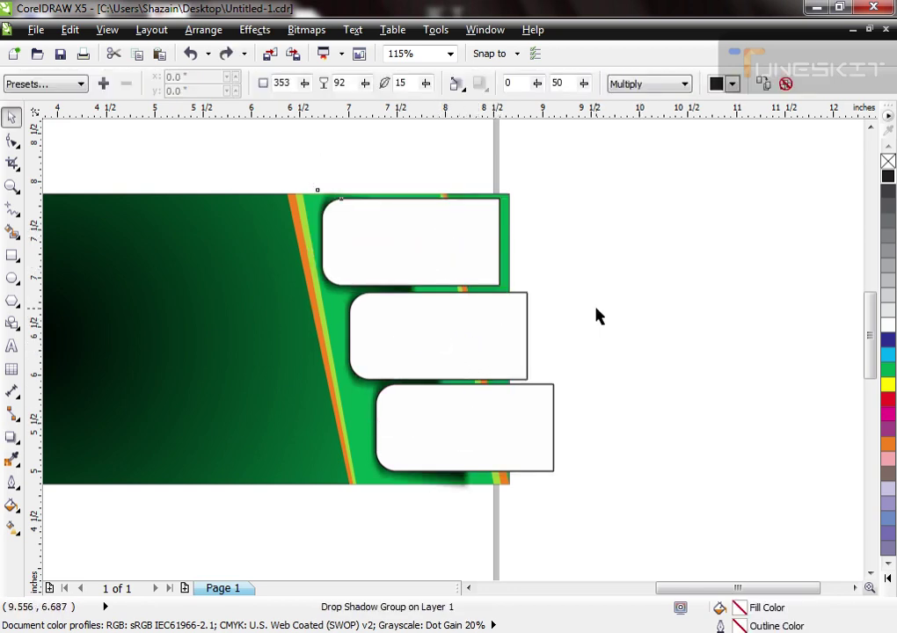
left_click(599, 317)
scroll(599, 316, "down", 2)
key("F4")
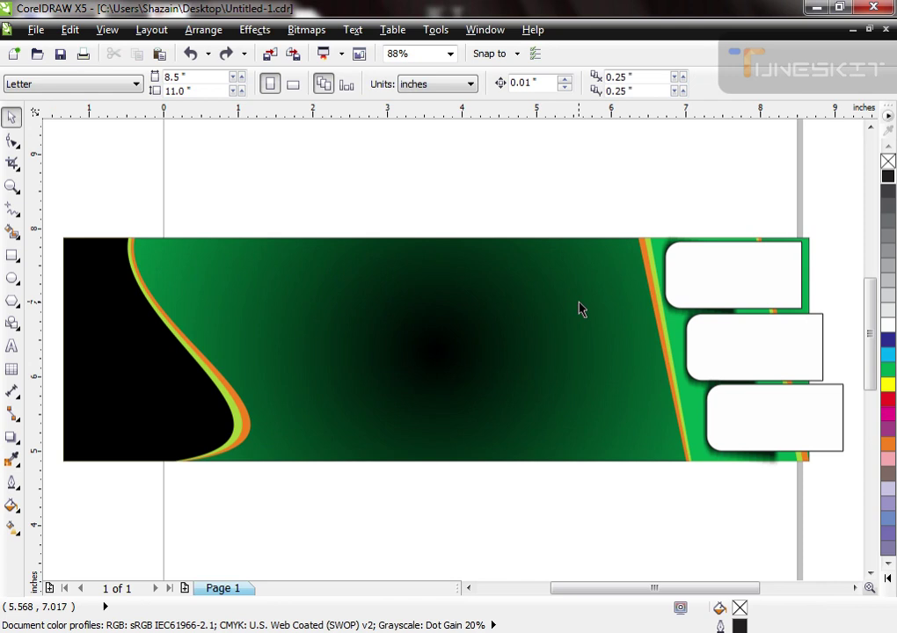
left_click(517, 304)
left_click(293, 548)
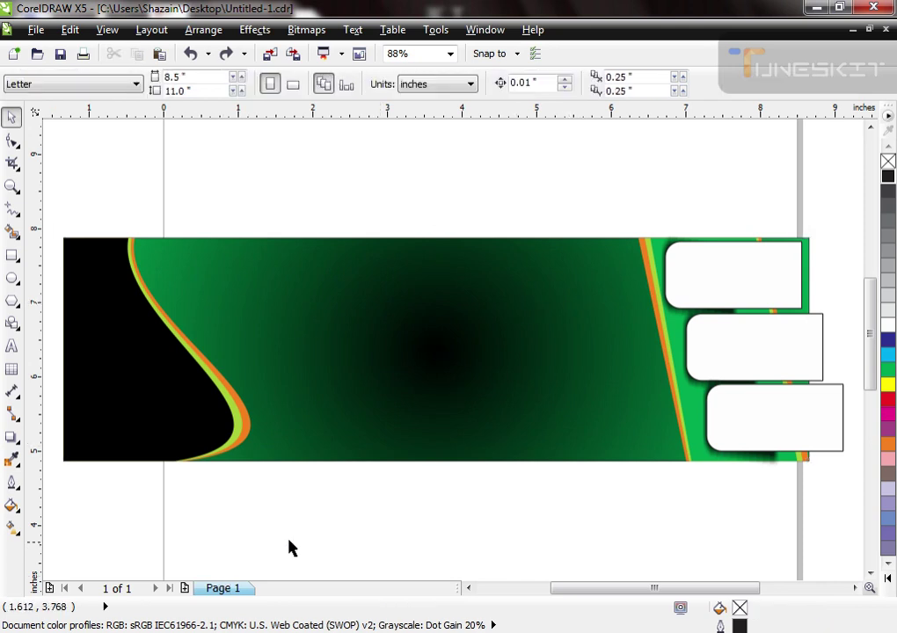
Add the artistic text "School name" in bold 24 pt Arial just below the banner
key("F8")
left_click(358, 504)
type("Sc")
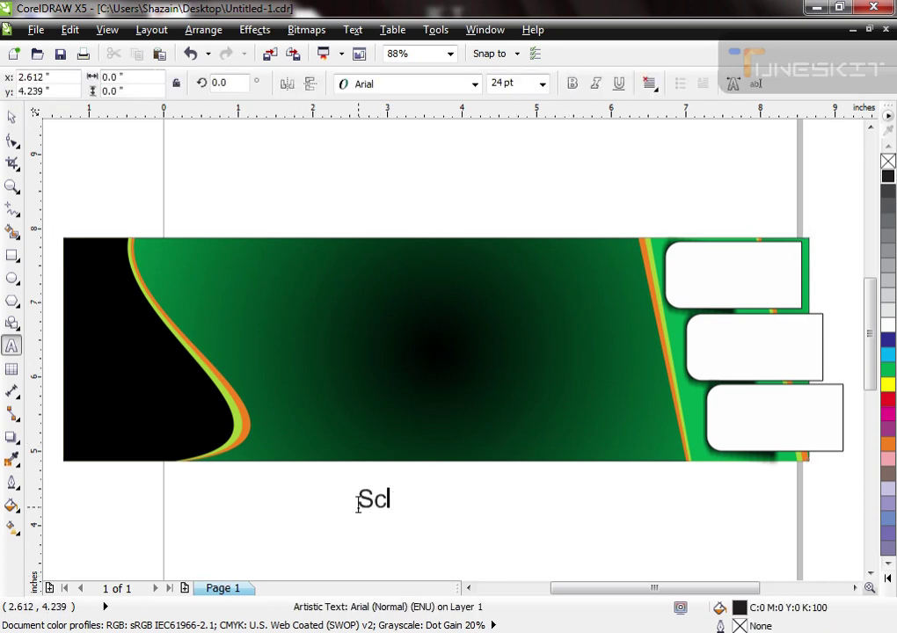
type("hool name")
key("ctrl+space")
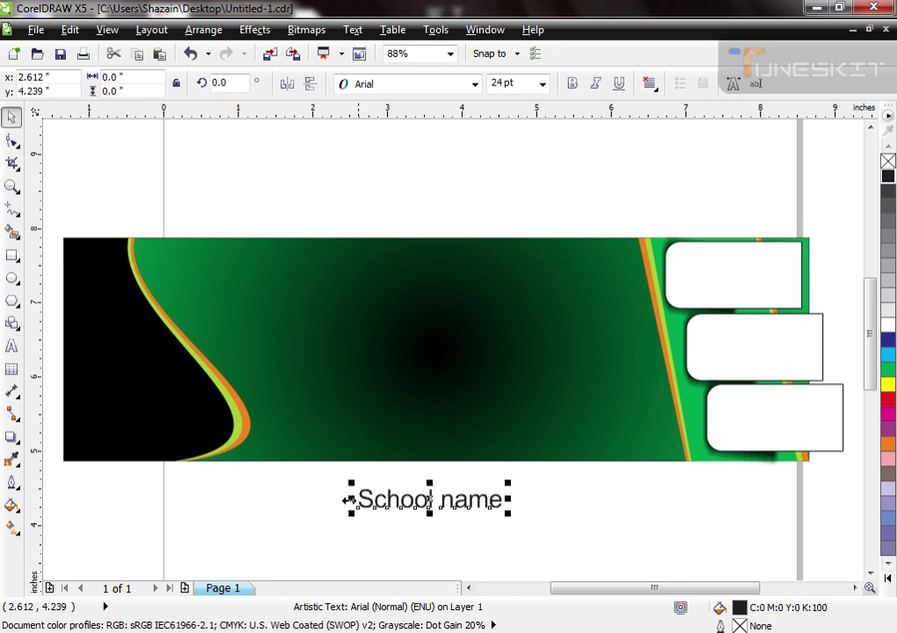
left_click(571, 84)
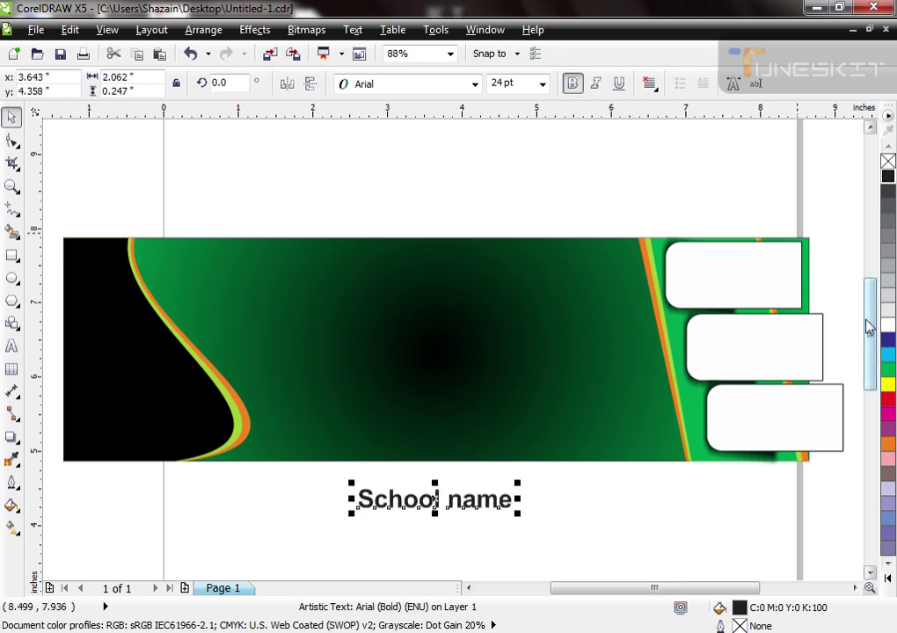
Make the text yellow and uppercase, and place it enlarged to about 40 pt in the middle of the banner
left_click(887, 387)
left_click_drag(480, 497, 538, 359)
key("shift+F3")
key("u")
key("Return")
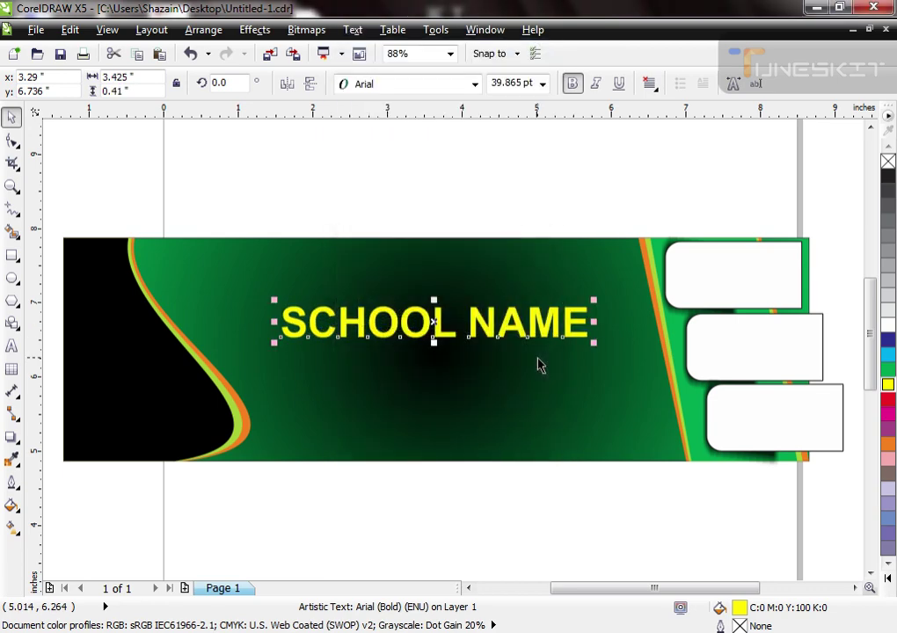
Duplicate the SCHOOL NAME heading below itself and replace the copy's text with "Facelities"
left_click_drag(540, 307, 532, 367)
right_click(531, 367)
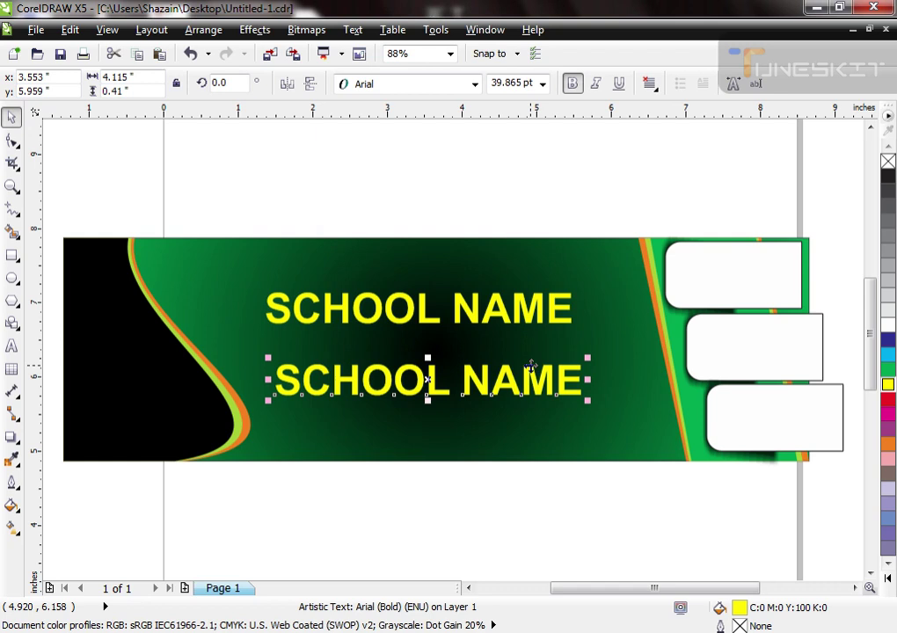
key("F8")
key("ctrl+a")
type("Facelities")
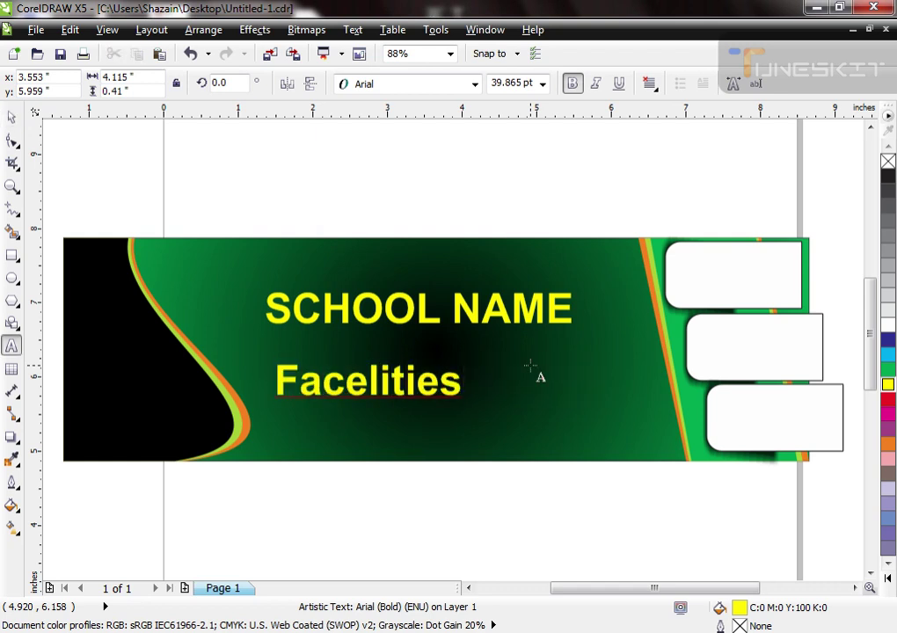
Correct the copied text's spelling to "Facilities" and shrink it to about 18.6 pt under the start of the heading
right_click(431, 376)
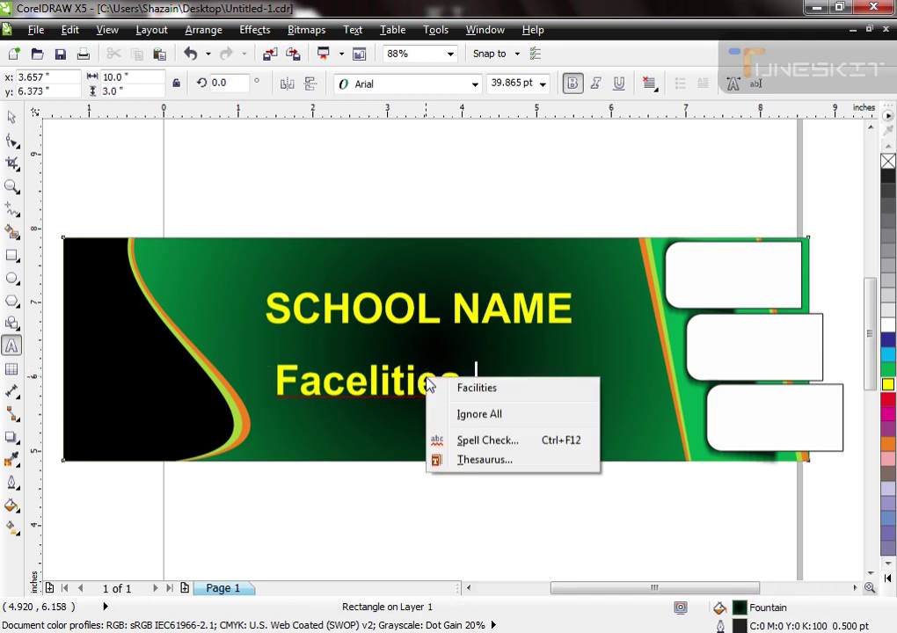
left_click(475, 389)
left_click_drag(455, 401, 322, 357)
left_click(310, 472)
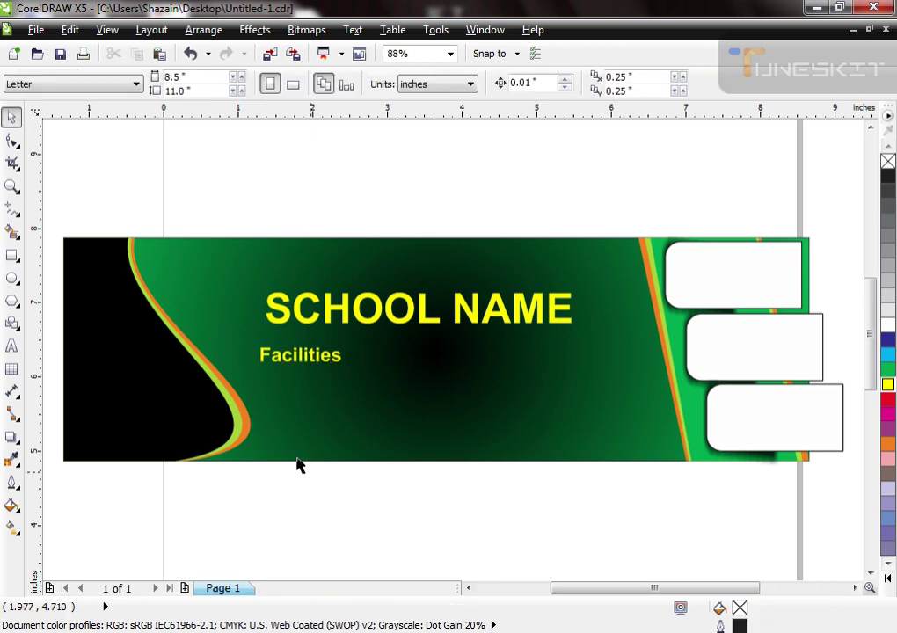
Draw a rectangle about 1.61 by 0.94 inches below the Facilities text and give it a white outline
left_click(12, 256)
left_click_drag(270, 370, 391, 441)
key("space")
right_click(888, 325)
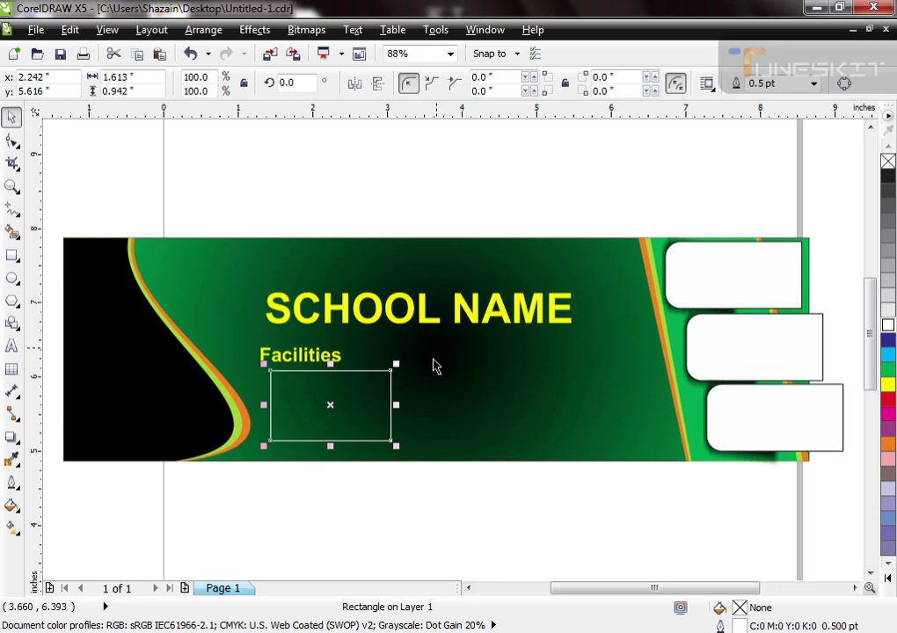
Round the rectangle's corners to a radius of about 0.118 inch and set its outline width to 1 pt
left_click(13, 143)
left_click_drag(271, 371, 280, 373)
key("space")
key("F2")
left_click_drag(238, 312, 513, 480)
key("F12")
double_click(313, 226)
key("Return")
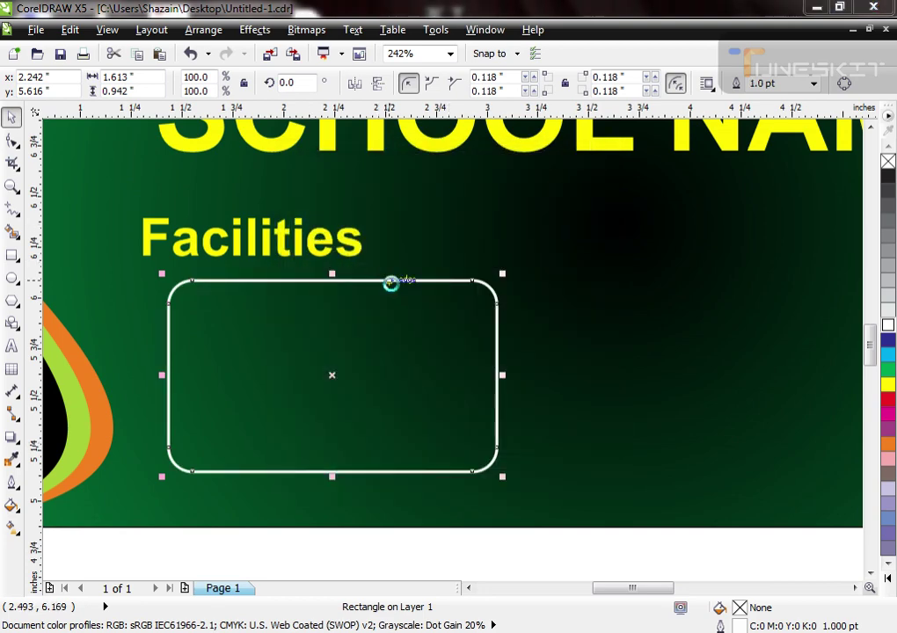
Convert the rounded rectangle to curves, then break it at its upper-left nodes and delete that part to form an open bracket
key("ctrl+q")
key("F10")
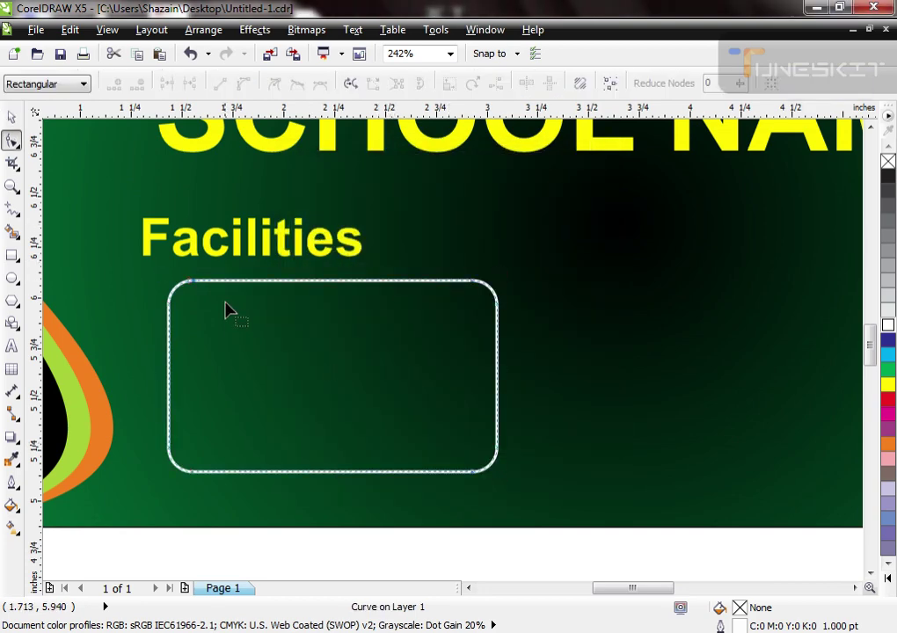
left_click(266, 283)
left_click(265, 279)
double_click(265, 280)
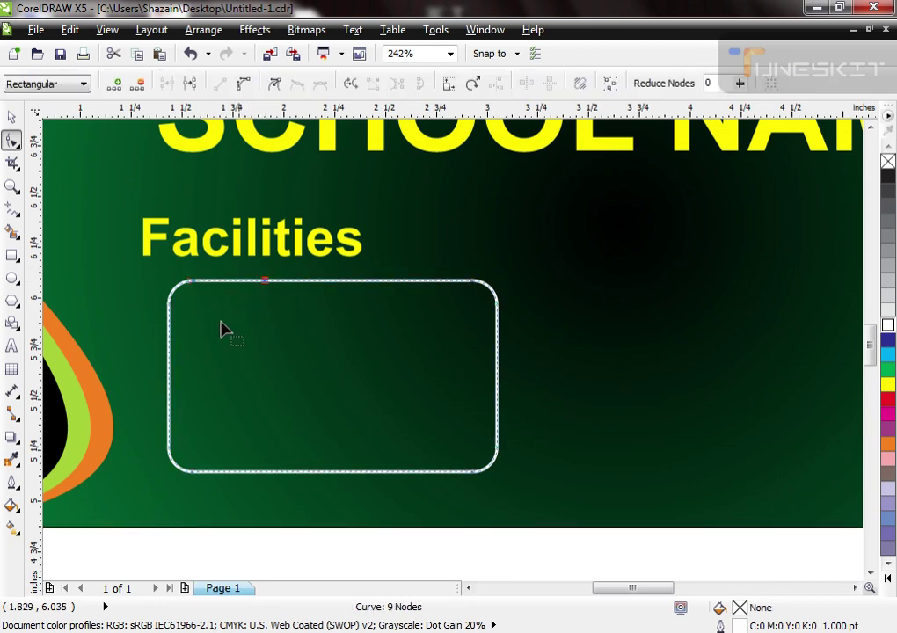
left_click_drag(116, 252, 297, 464)
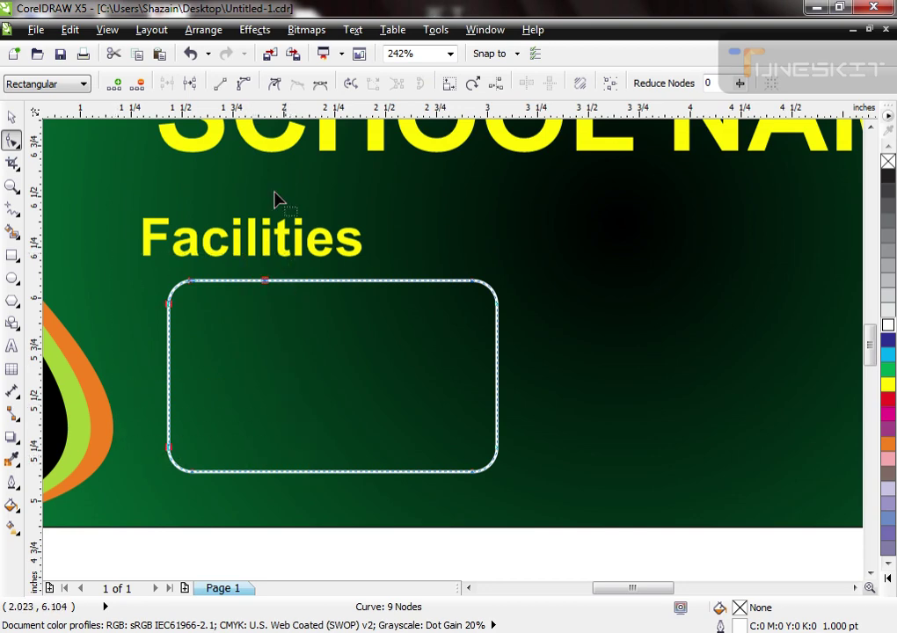
left_click(189, 83)
key("Delete")
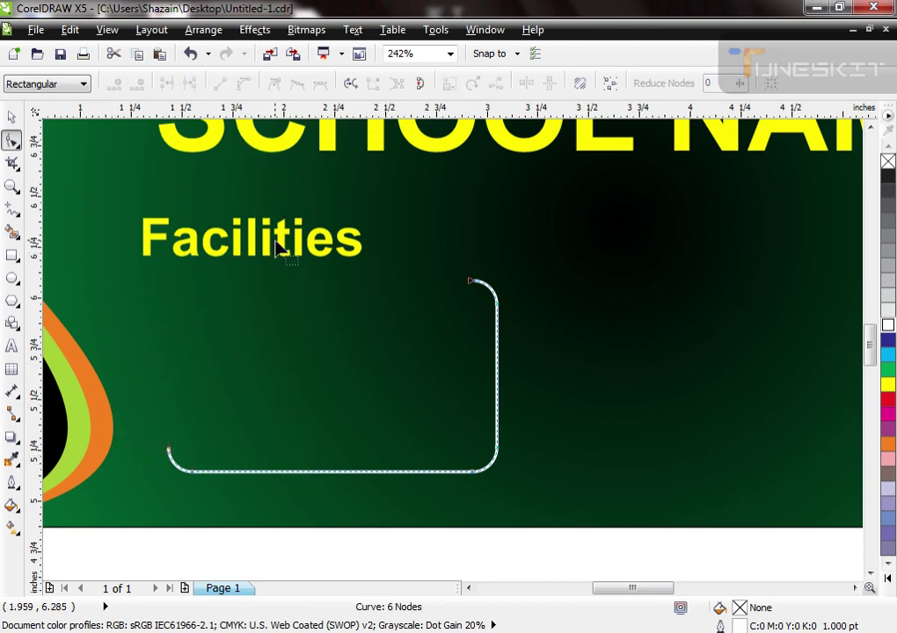
key("space")
Set the open bracket's outline width to 2 pt
scroll(264, 405, "down", 2)
scroll(526, 482, "up", 1)
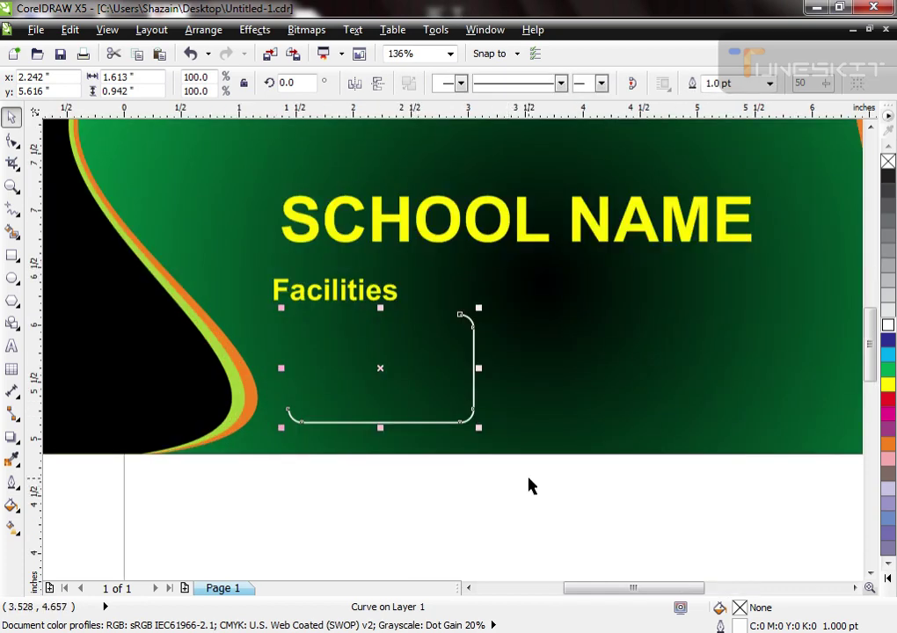
key("F12")
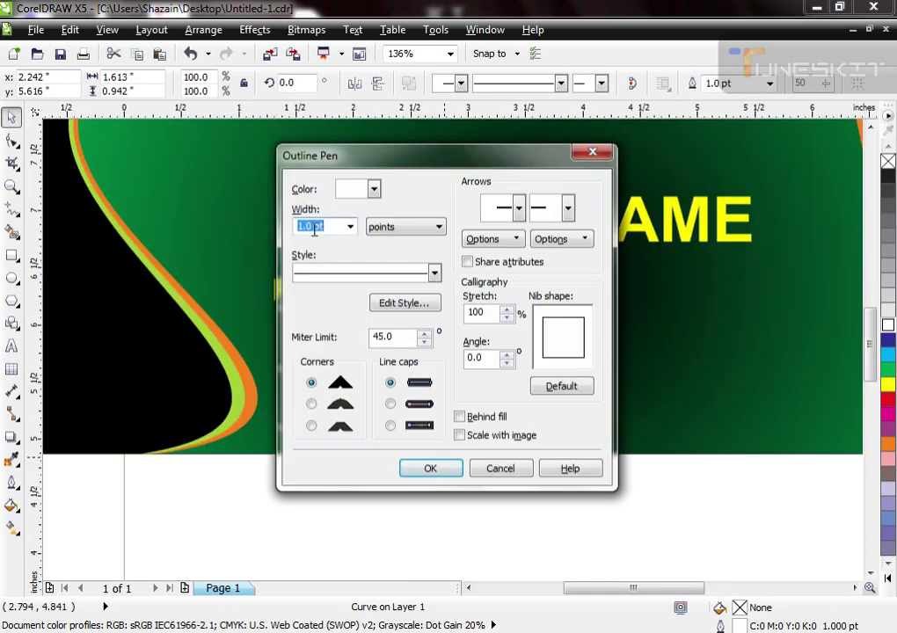
type("2")
key("Return")
Move the Facilities text under the centre of the SCHOOL NAME heading
left_click(357, 304)
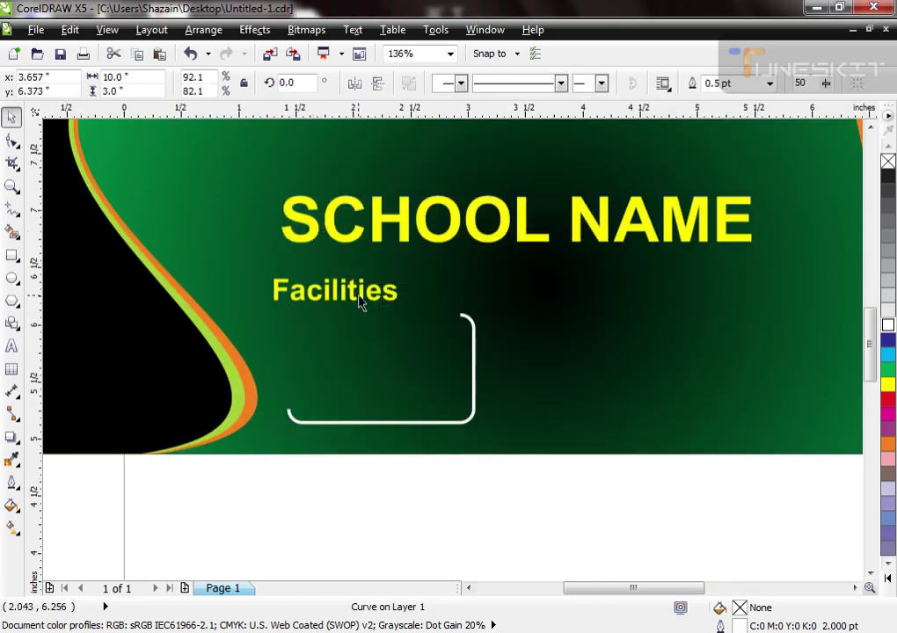
left_click(355, 296)
left_click_drag(355, 297, 551, 284)
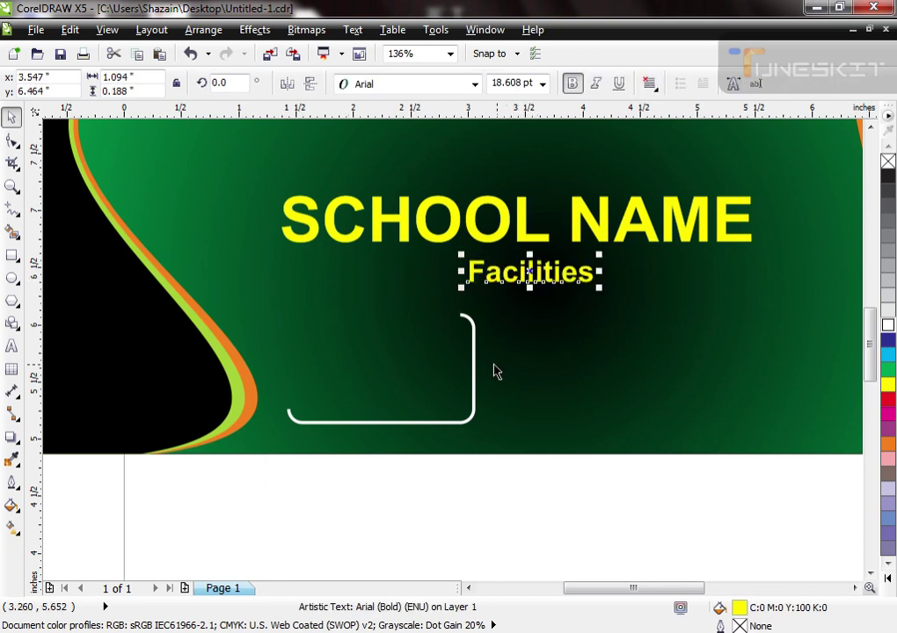
Scale the white bracket curve down proportionally to about 0.54 inch high
left_click(477, 364)
left_click(473, 358)
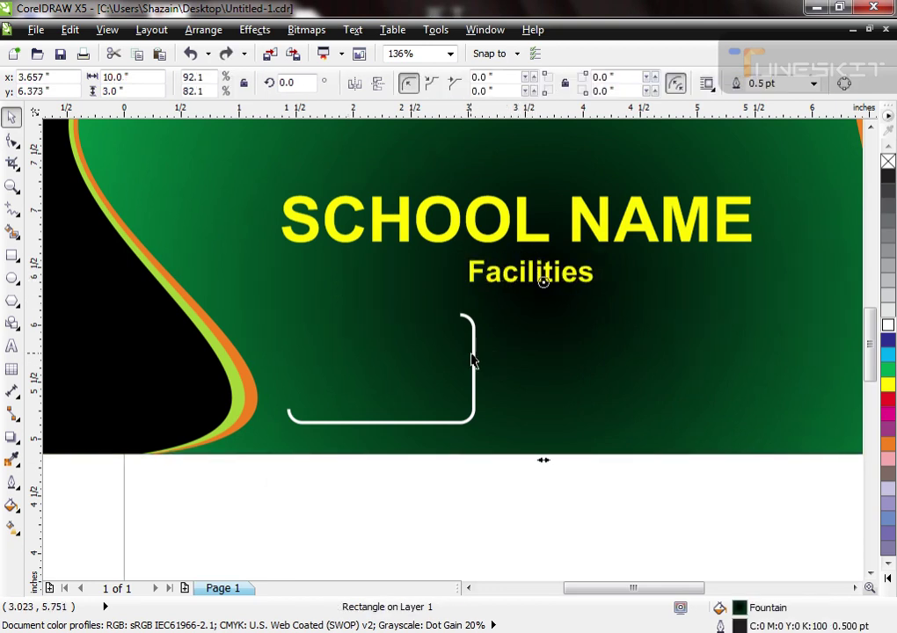
left_click(473, 391)
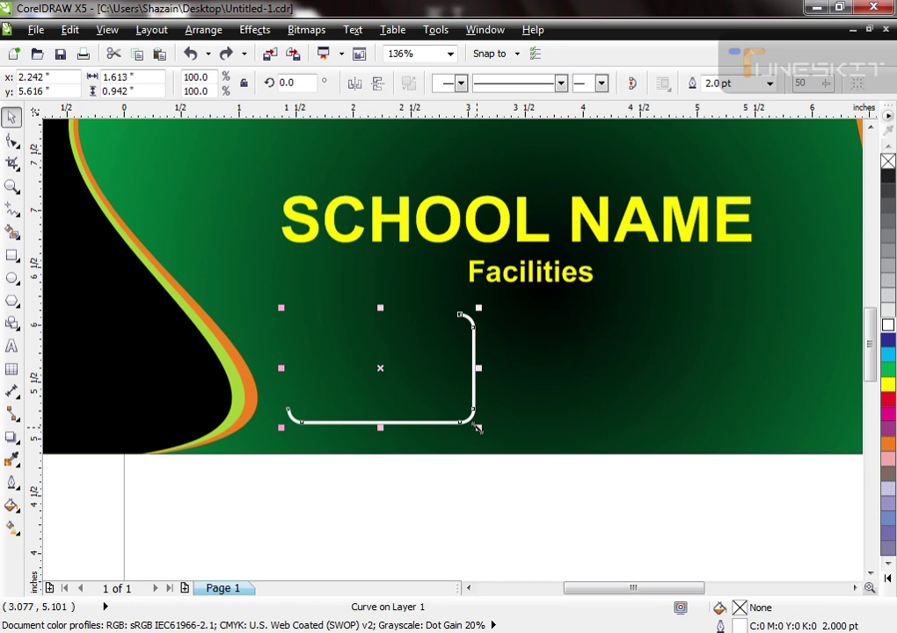
left_click_drag(477, 427, 398, 398)
Copy the small bracket repeatedly to the right to form an evenly spaced row of five below the Facilities text
left_click_drag(348, 355, 439, 341)
key("ctrl+r")
scroll(338, 383, "down", 2)
key("ctrl+r")
key("ctrl+r")
left_click(335, 464)
Copy the row of five brackets about 0.7 inch straight down as a second row
left_click_drag(252, 446, 581, 341)
scroll(470, 389, "up", 3)
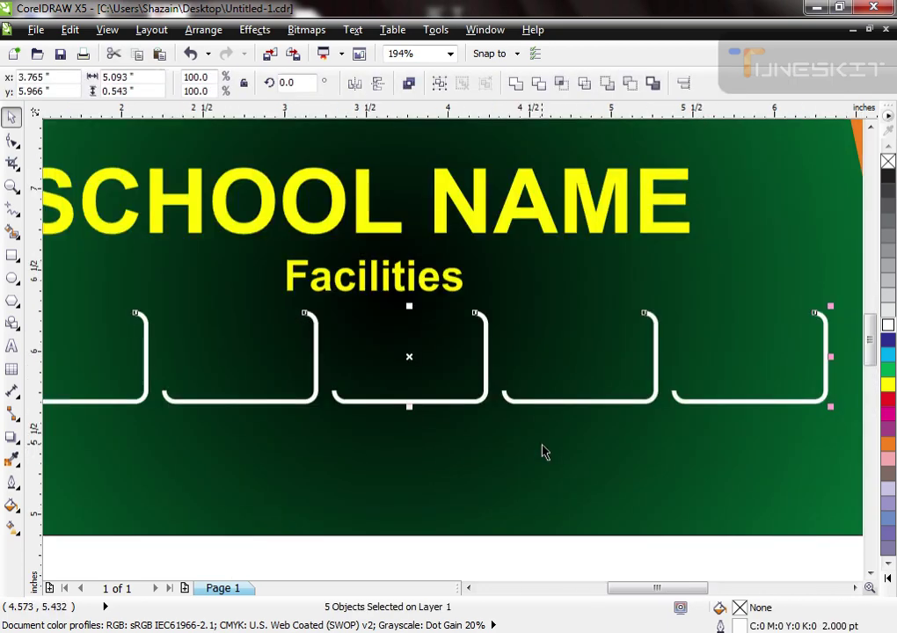
left_click_drag(420, 368, 425, 477)
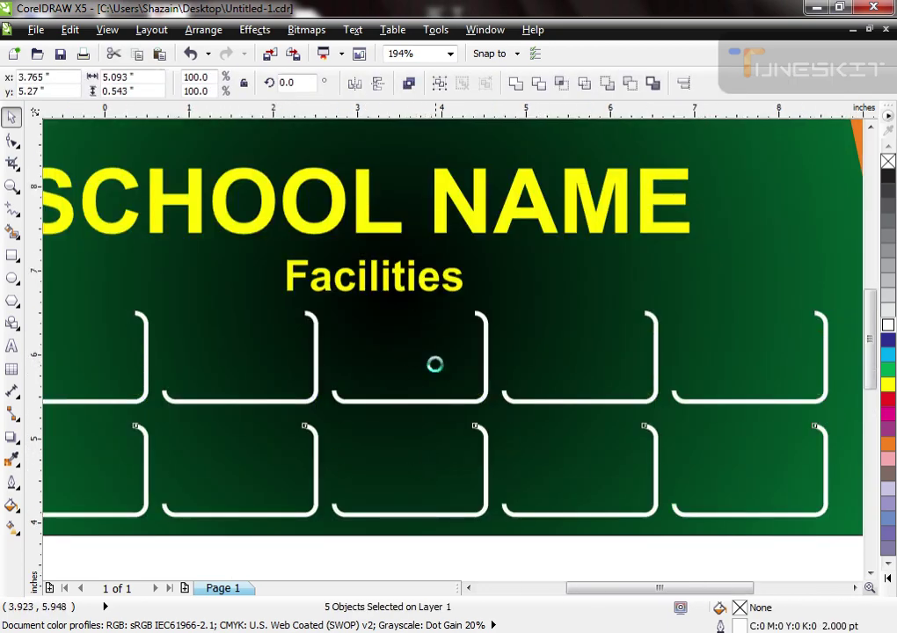
scroll(435, 362, "down", 4)
key("z")
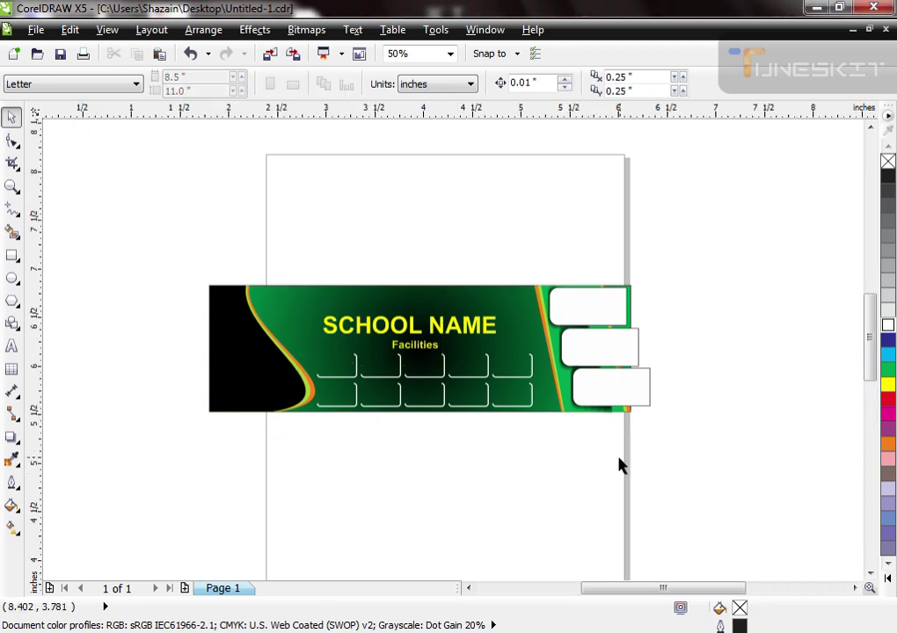
scroll(485, 469, "up", 3)
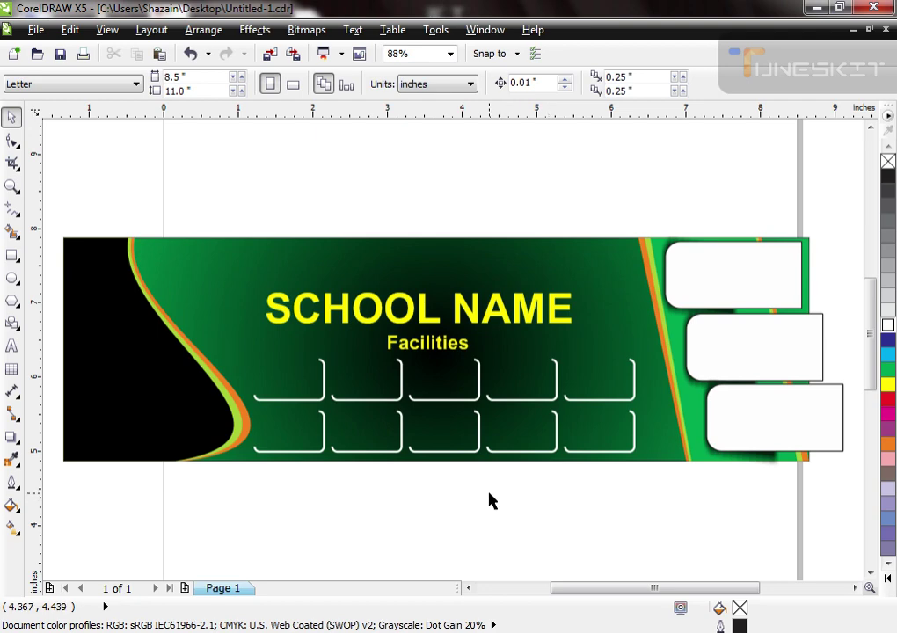
Switch to Chrome and search Google Images for "school baby"
left_click(403, 632)
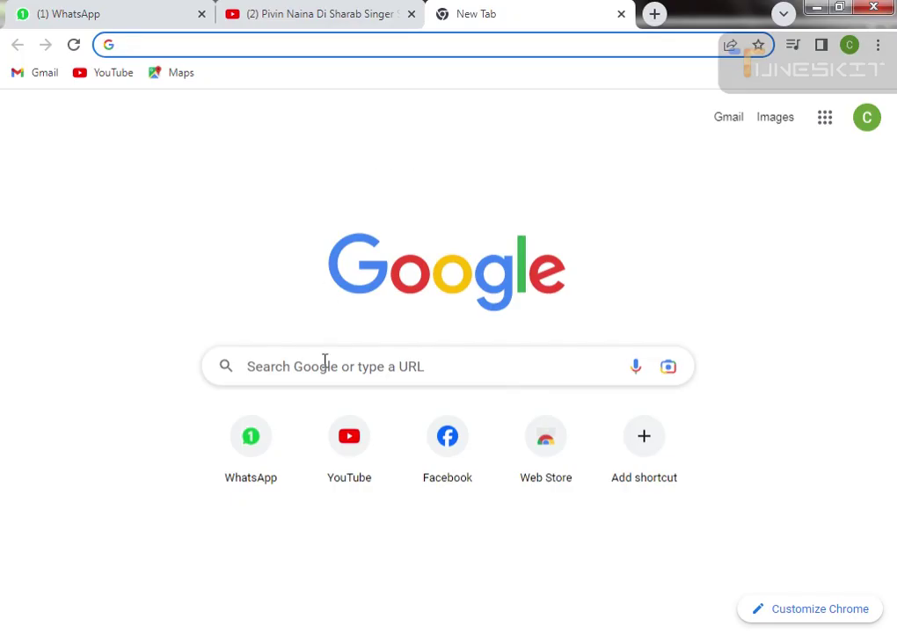
left_click(325, 361)
type("b")
key("BackSpace")
key("BackSpace")
type("school baby")
key("Return")
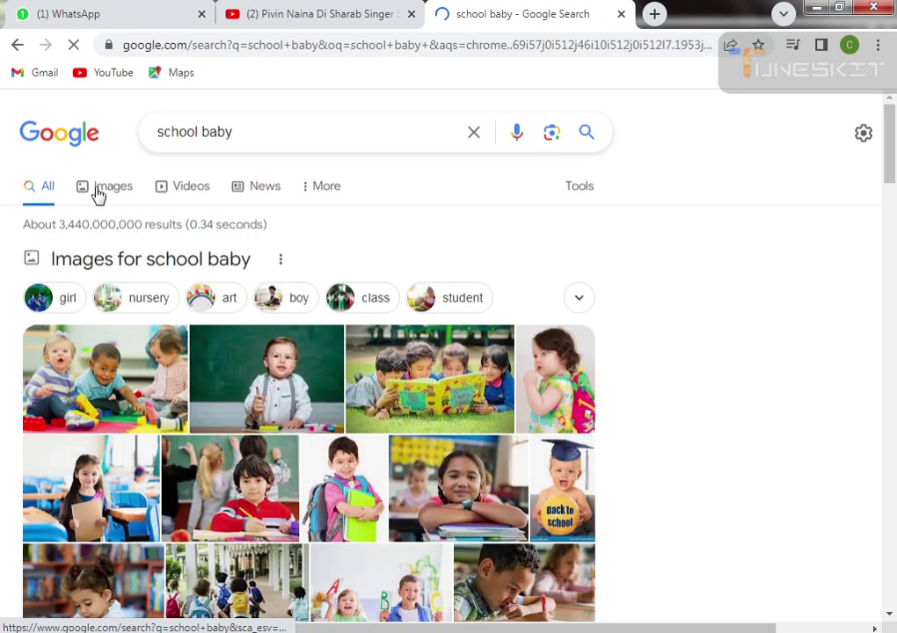
left_click(104, 189)
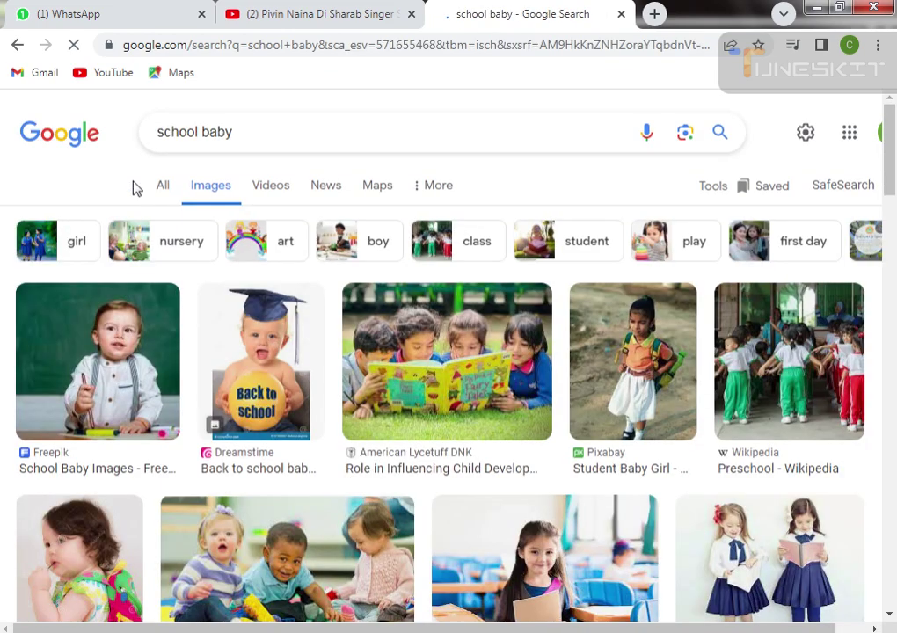
Copy the Thomson Medical picture of a schoolgirl holding a folder and paste it into the CorelDRAW document
scroll(182, 227, "down", 2)
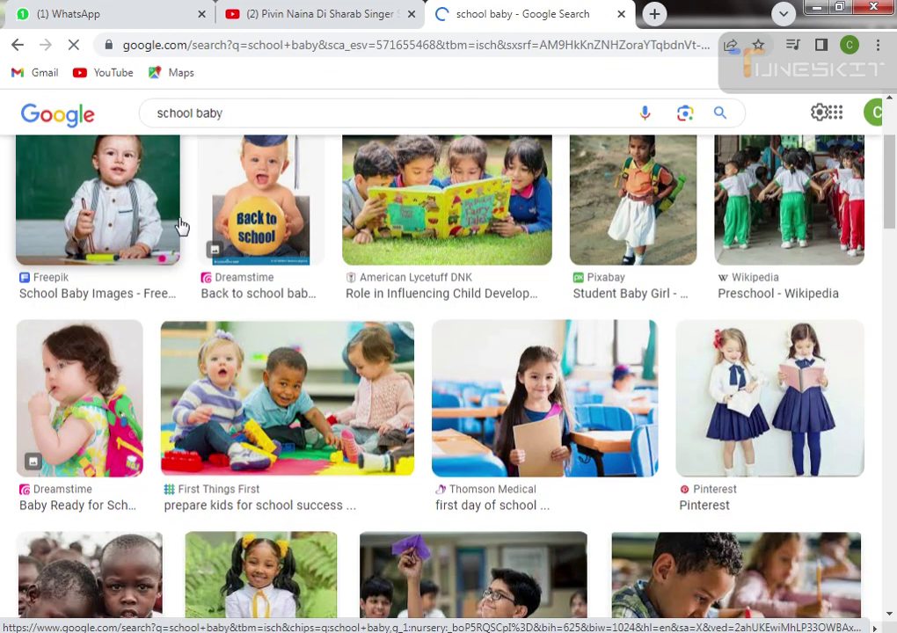
left_click(529, 403)
right_click(670, 293)
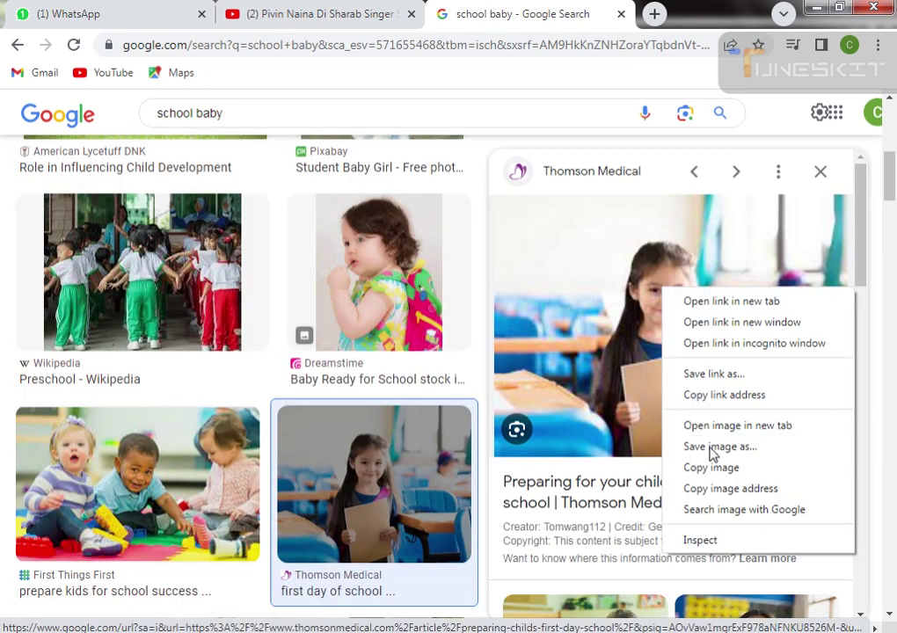
left_click(712, 468)
key("alt+Tab")
key("ctrl+v")
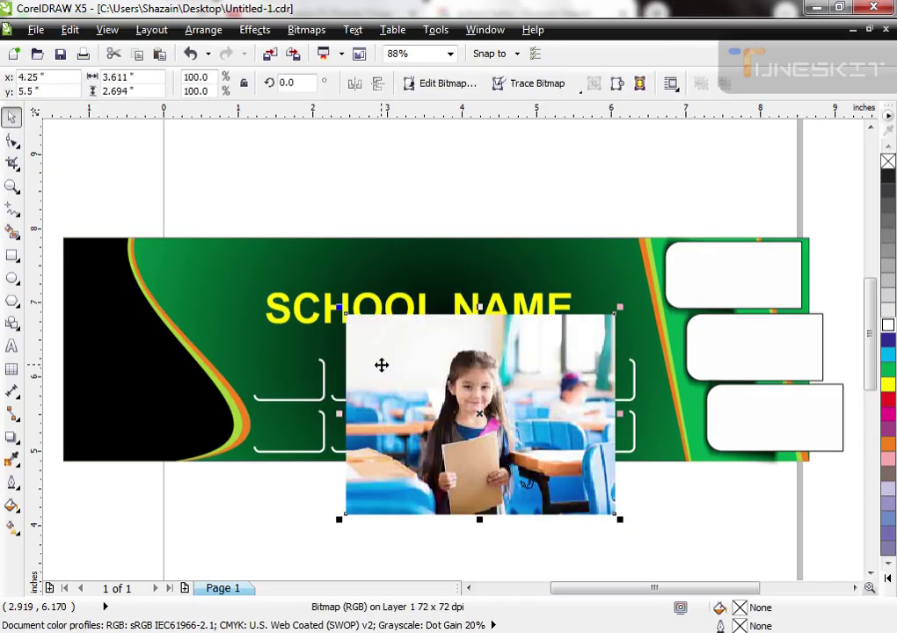
Place the schoolgirl picture inside the black curved shape at the banner's left end, scaled and positioned so it fills the shape
key("ctrl+x")
left_click(172, 391, "ctrl")
key("ctrl+v")
left_click_drag(449, 440, 114, 394)
left_click_drag(288, 474, 333, 499)
left_click_drag(269, 443, 227, 431)
key("alt+c")
key("w")
key("f")
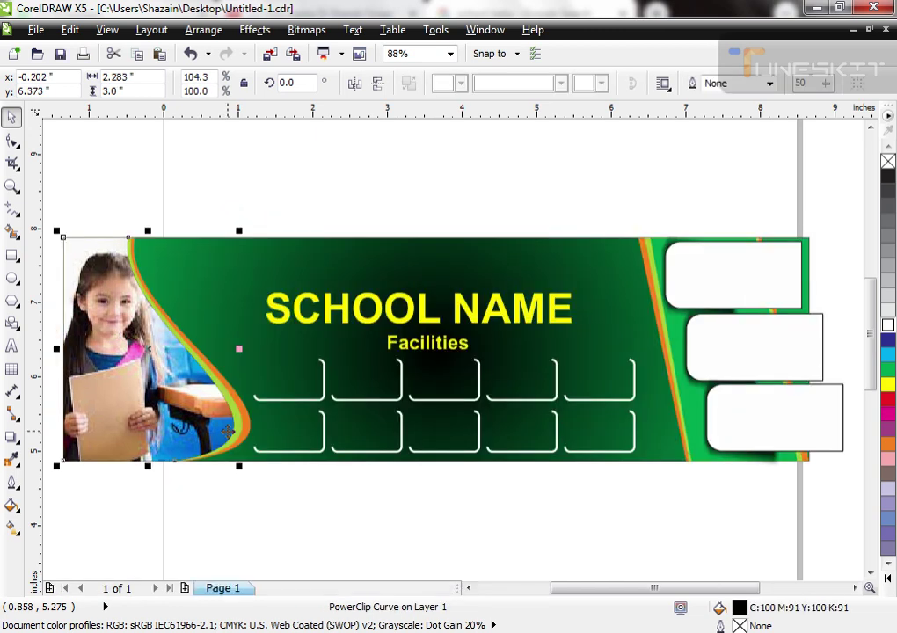
left_click(254, 502)
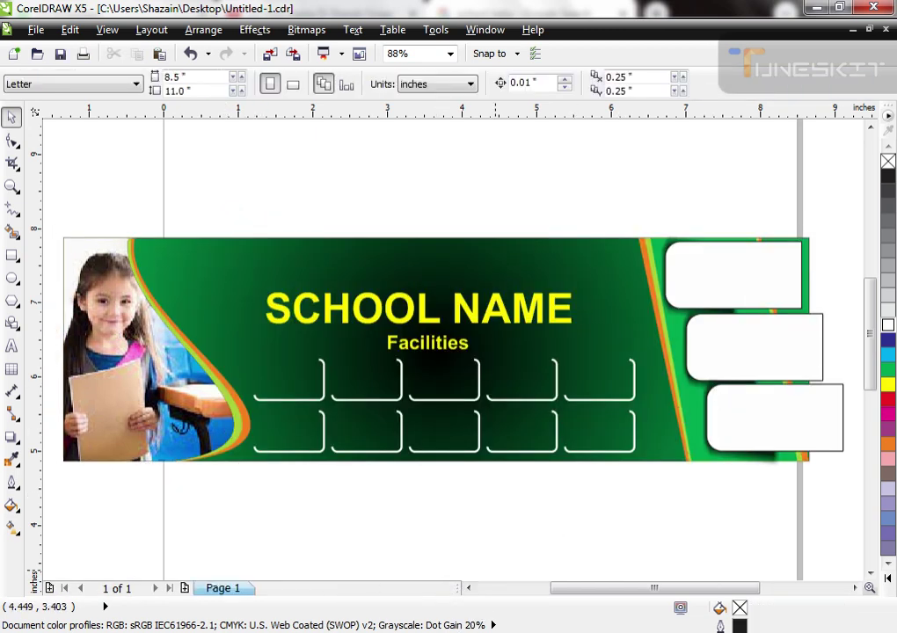
Switch to Chrome, copy the Babycouture.in picture of the graduation baby with an abacus, and paste it into the CorelDRAW document
key("alt+Tab")
scroll(355, 314, "down", 3)
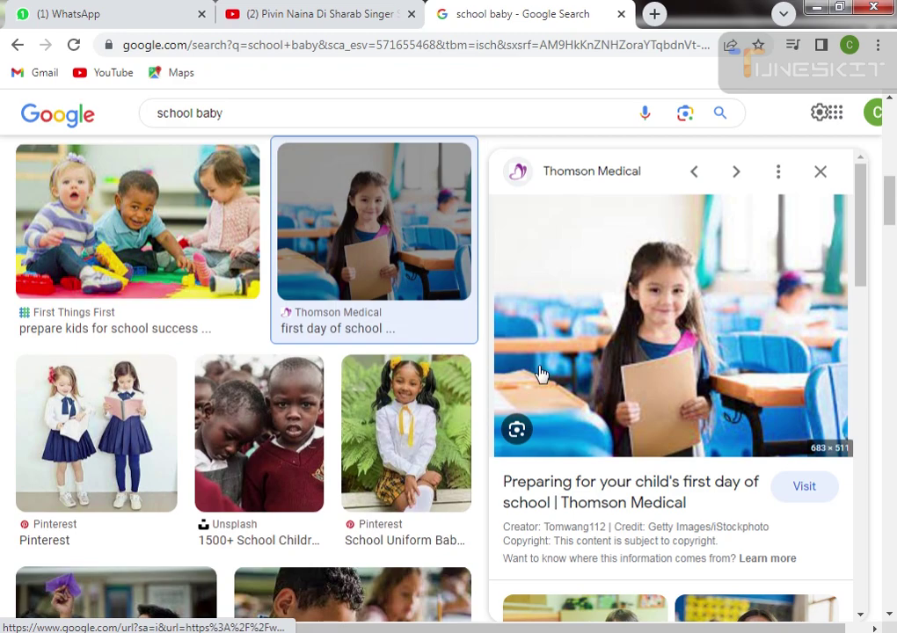
key("Escape")
scroll(405, 369, "down", 2)
scroll(410, 357, "down", 3)
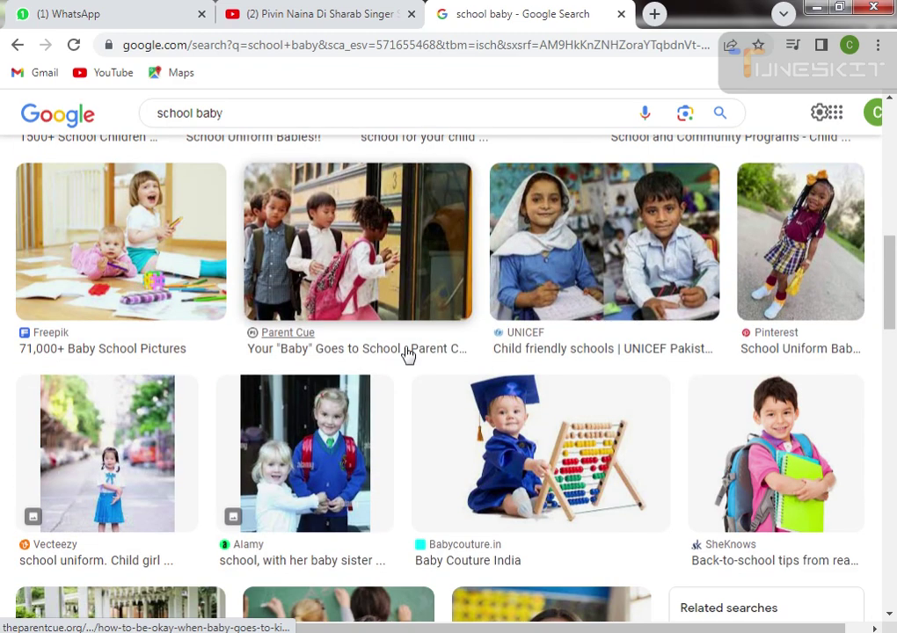
scroll(404, 352, "down", 1)
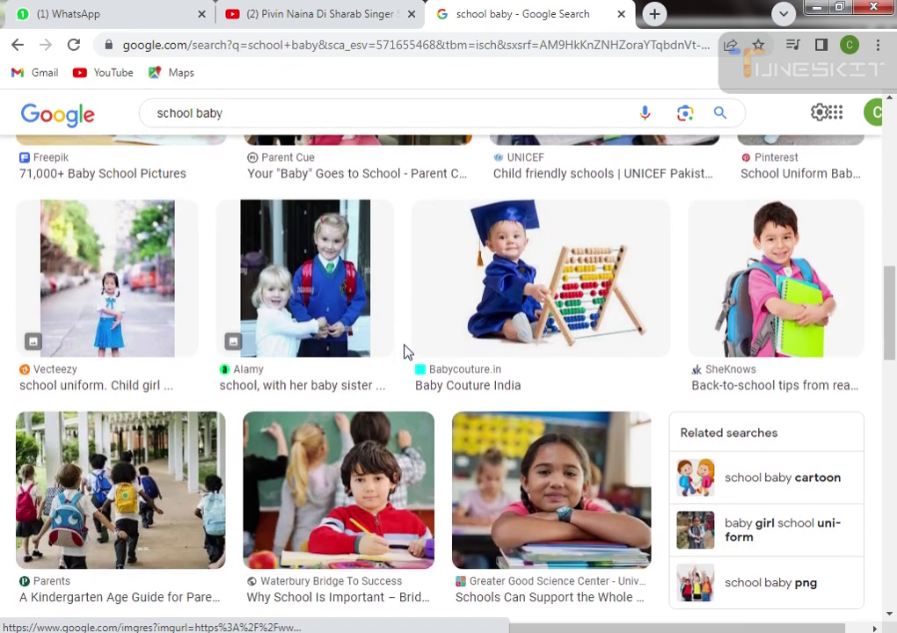
left_click(464, 243)
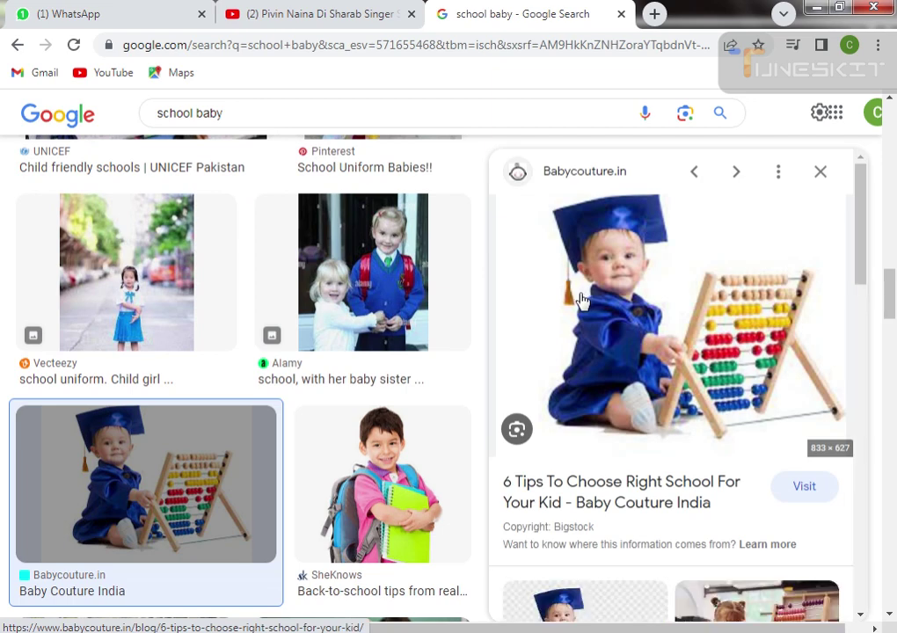
right_click(611, 298)
left_click(674, 478)
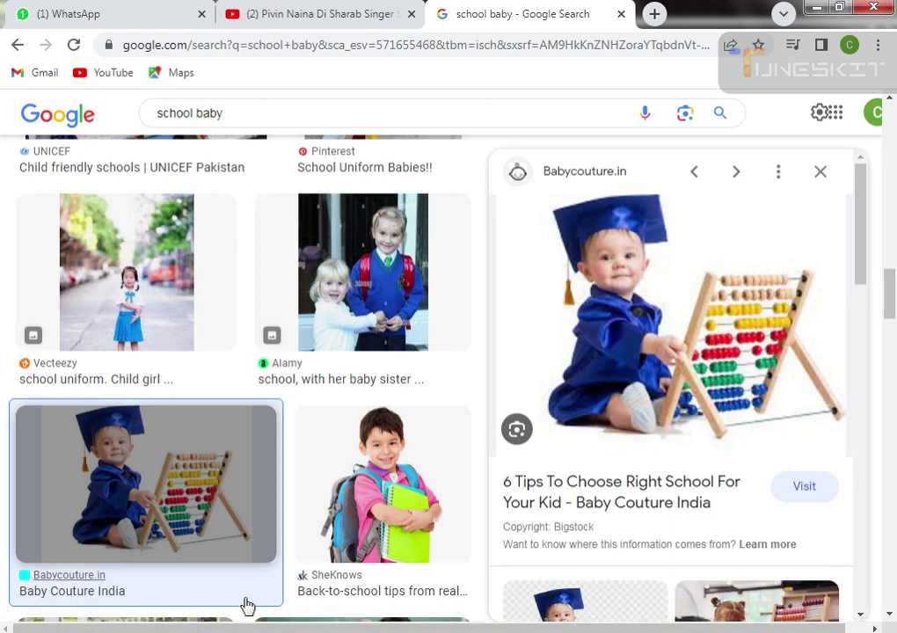
key("alt+Tab")
key("ctrl+v")
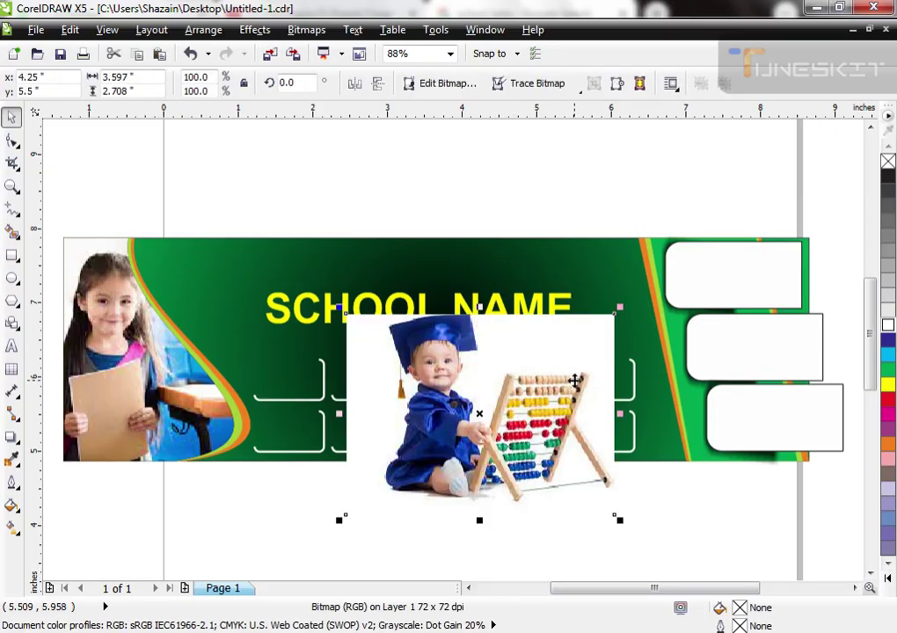
Shrink the graduation baby picture to about 0.86 by 0.65 inch and place it over the uppermost white panel
left_click_drag(620, 307, 558, 353)
left_click_drag(523, 405, 755, 269)
scroll(755, 270, "down", 2)
key("F2")
left_click_drag(687, 224, 770, 331)
left_click_drag(643, 195, 514, 268)
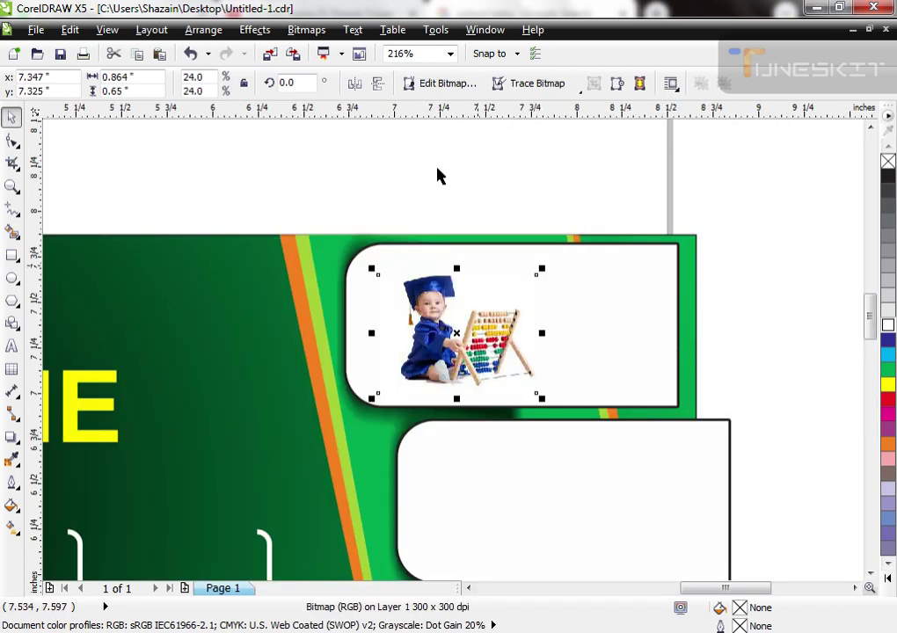
Flip the graduation baby picture so the abacus is on its left side, and enlarge it to about 1.25 by 0.94 inches
left_click(378, 85)
left_click_drag(462, 300, 410, 281)
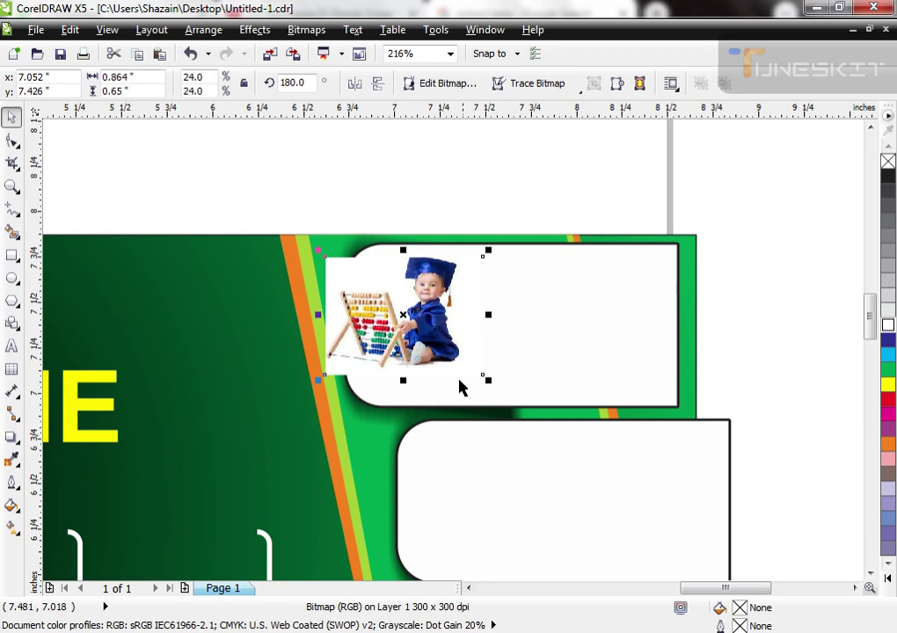
left_click_drag(490, 380, 565, 425)
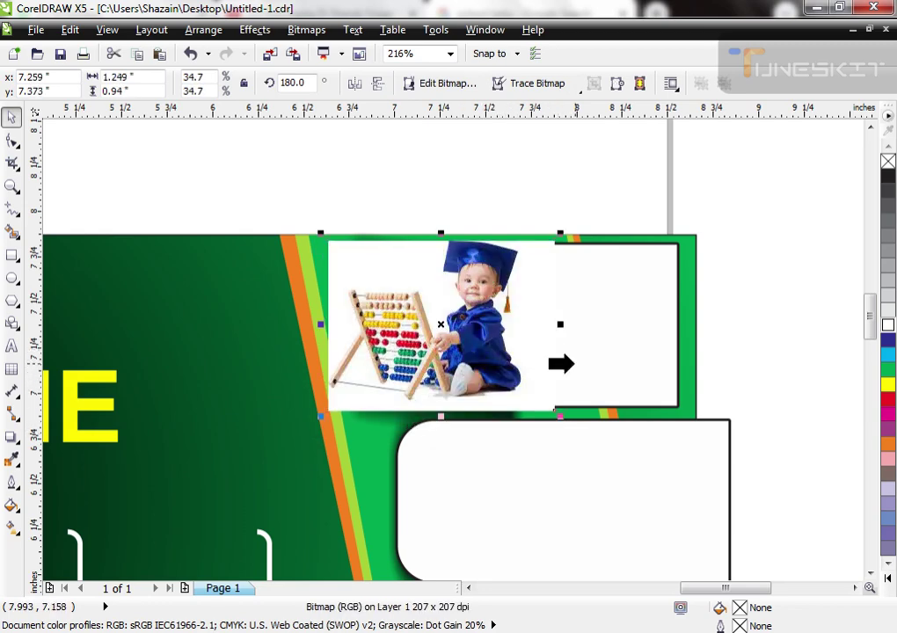
PowerClip the graduation baby picture inside the uppermost white panel and enlarge it slightly within the frame
left_click(576, 364)
left_click(575, 365, "ctrl")
left_click(518, 377)
left_click_drag(578, 425, 589, 436)
left_click(569, 400, "ctrl")
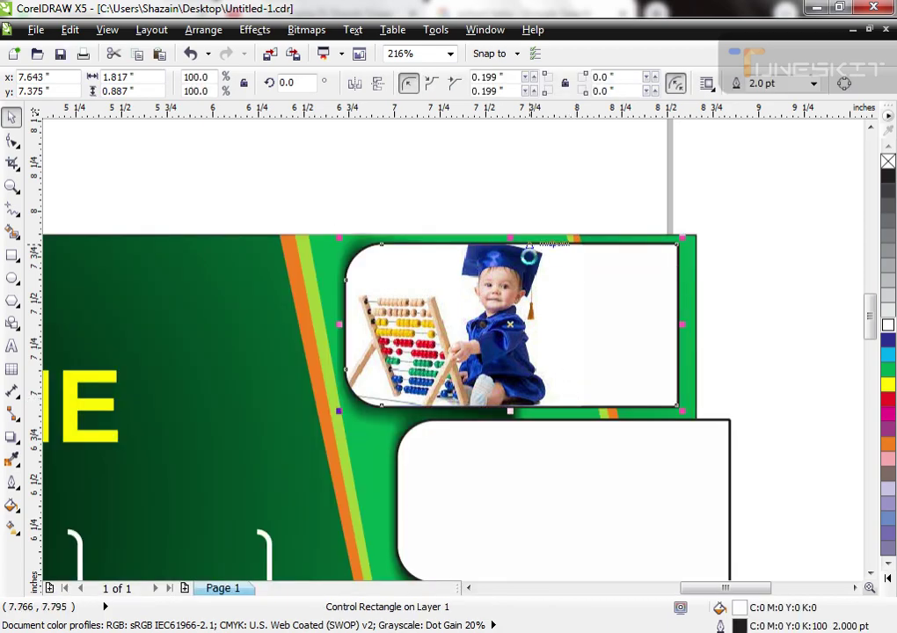
scroll(531, 249, "down", 1)
left_click(675, 299)
Switch to Chrome, copy the Mom365 picture of a boy playing with coloured blocks, and return to CorelDRAW
left_click(325, 631)
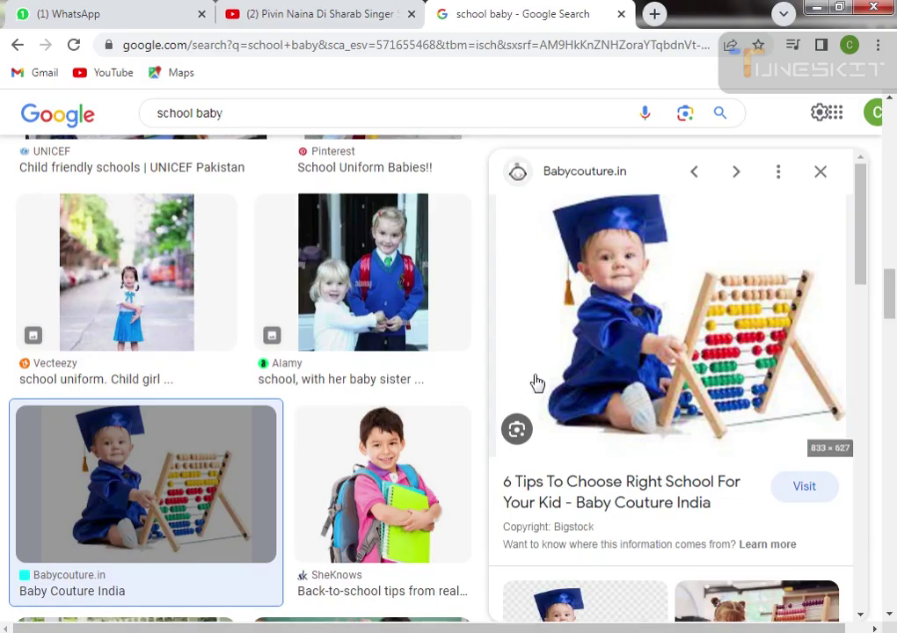
scroll(563, 381, "down", 4)
scroll(621, 374, "down", 3)
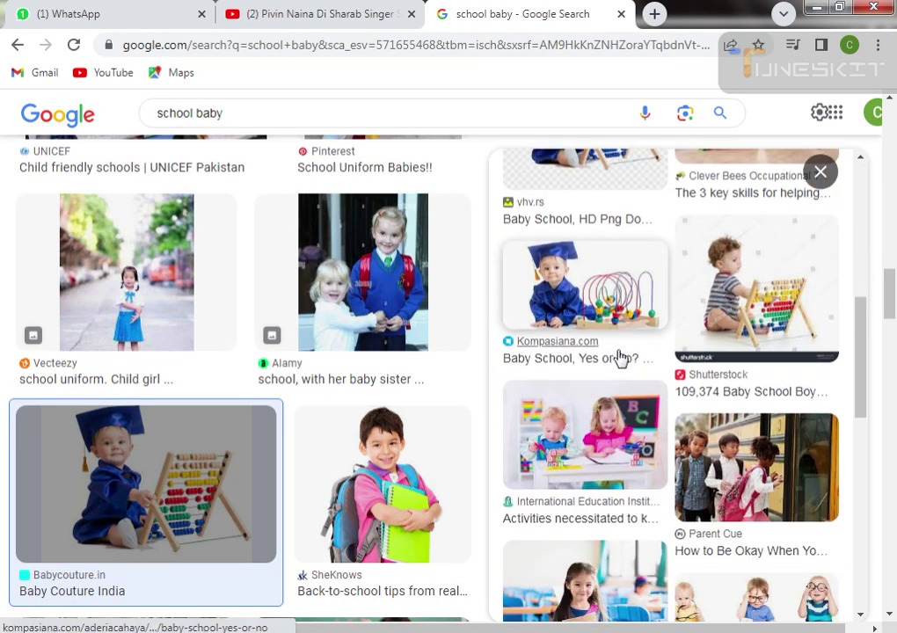
scroll(621, 349, "down", 3)
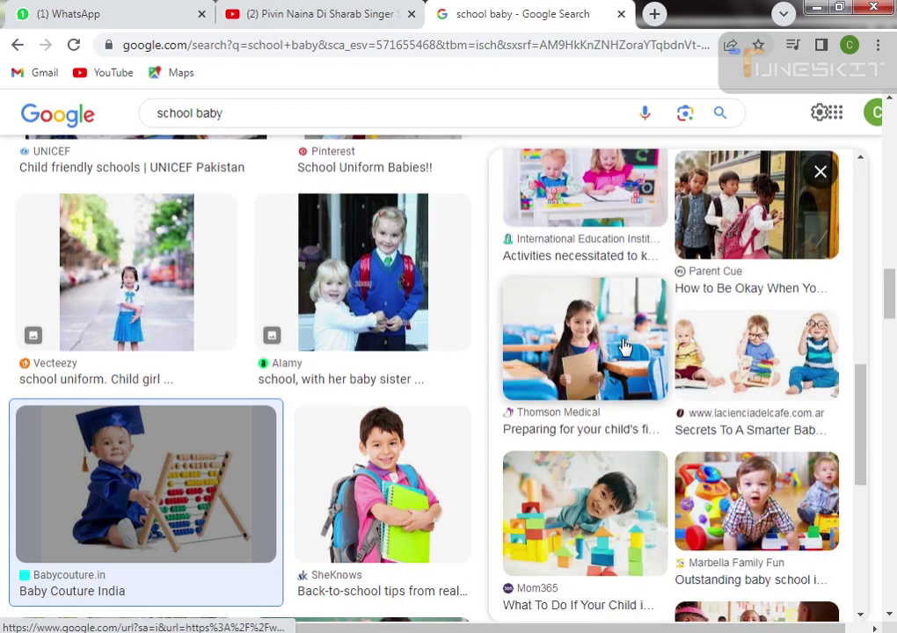
left_click(593, 426)
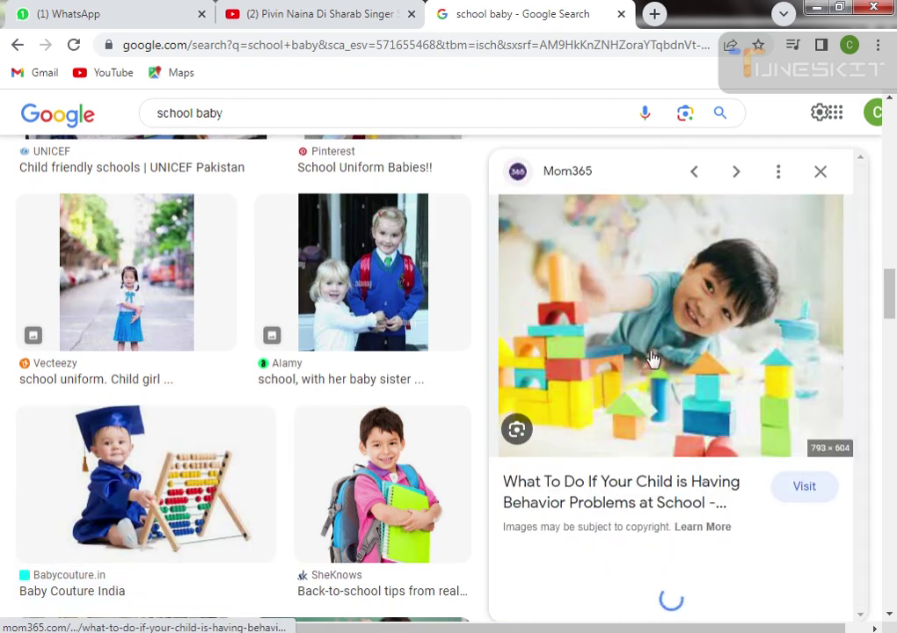
right_click(666, 317)
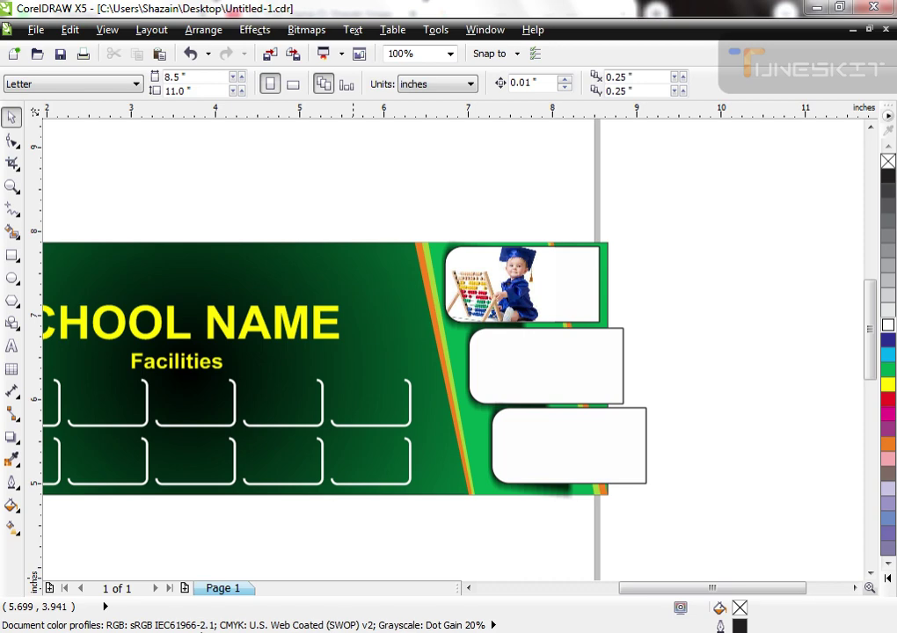
key("Return")
Place the block-playing boy picture inside the middle white panel, scaled to about 1.81 by 1.38 inches with his face in the frame
left_click(567, 370)
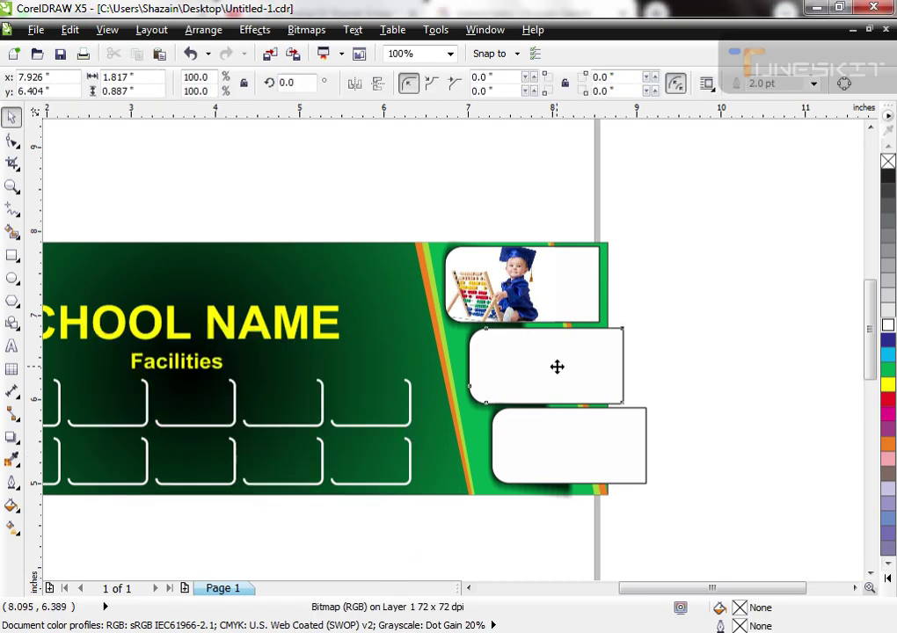
left_click(557, 367, "ctrl")
left_click_drag(298, 439, 590, 399)
left_click_drag(691, 271, 614, 357)
scroll(582, 349, "up", 2)
left_click_drag(577, 448, 574, 392)
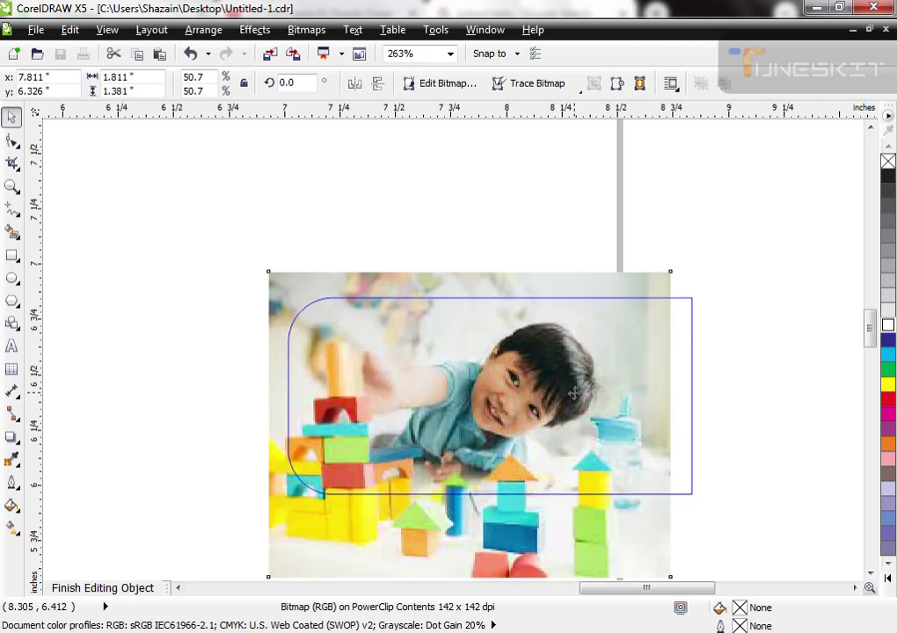
key("alt+c")
key("w")
key("f")
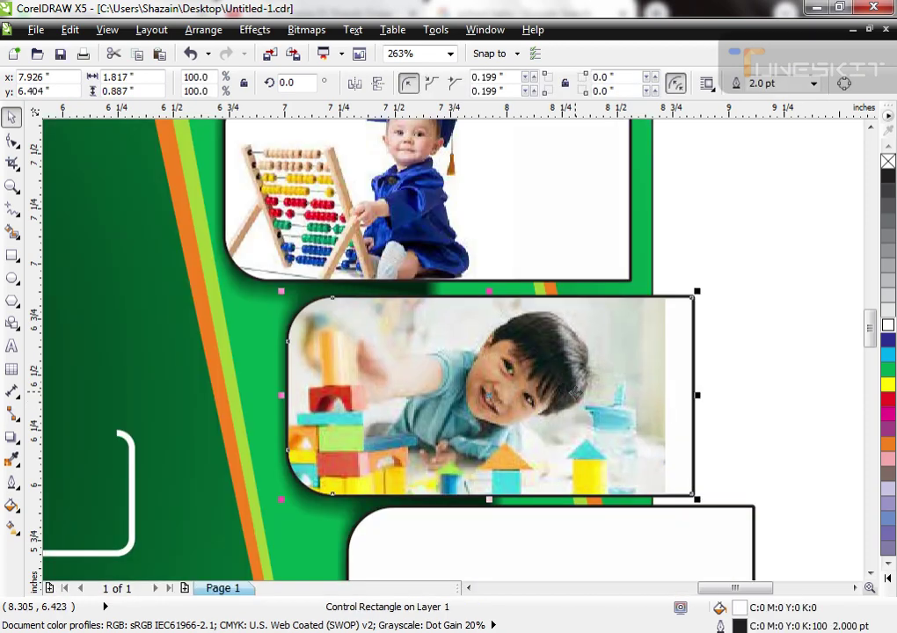
Mirror the boy picture horizontally within the middle panel, and rescale and reposition it so his face sits near the rounded end
left_click(567, 392, "ctrl")
left_click(423, 392)
left_click(355, 84)
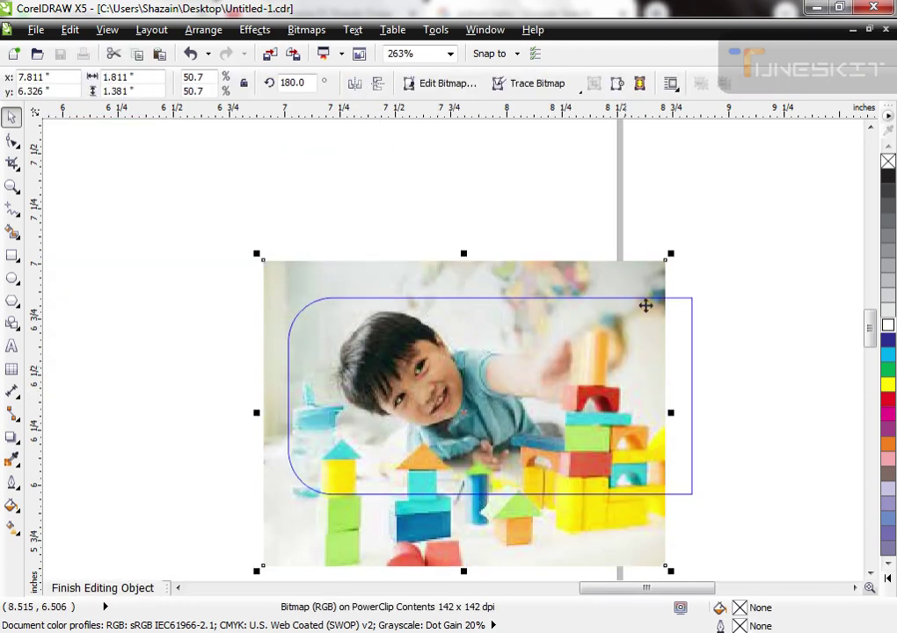
left_click_drag(672, 255, 622, 292)
mouse_move(533, 500)
left_mouse_down()
mouse_move(524, 475)
mouse_move(530, 483)
left_mouse_up()
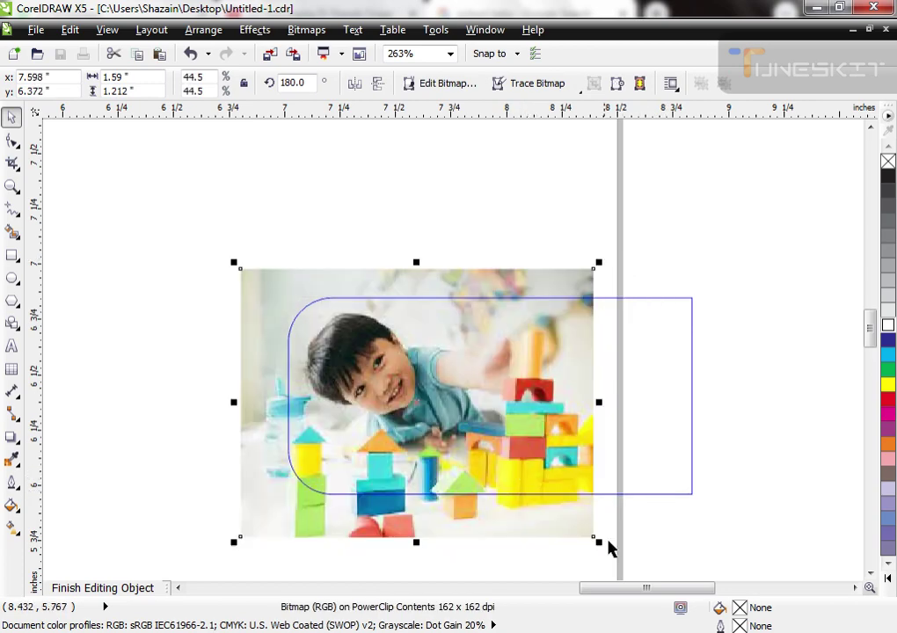
left_click_drag(596, 543, 622, 559)
left_click(587, 523, "ctrl")
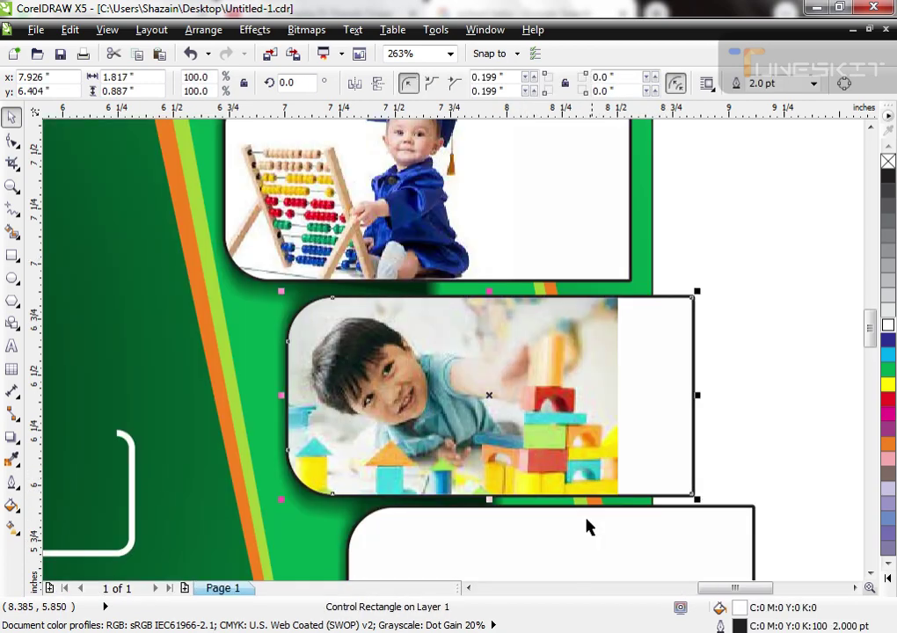
scroll(497, 350, "down", 3)
left_click(610, 402)
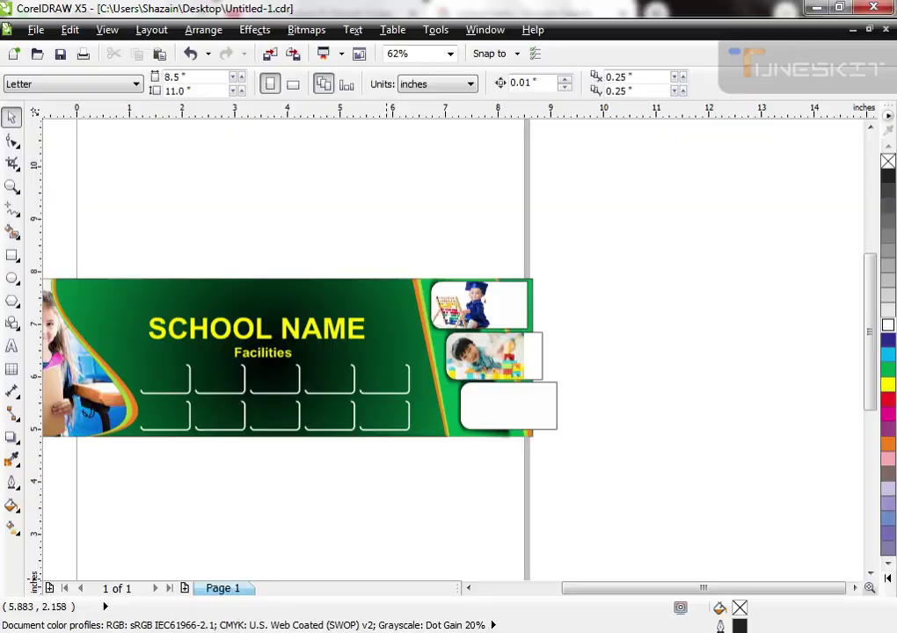
Switch to Chrome and open the full results page of images related to the Mom365 picture
key("alt+Tab")
scroll(545, 401, "down", 4)
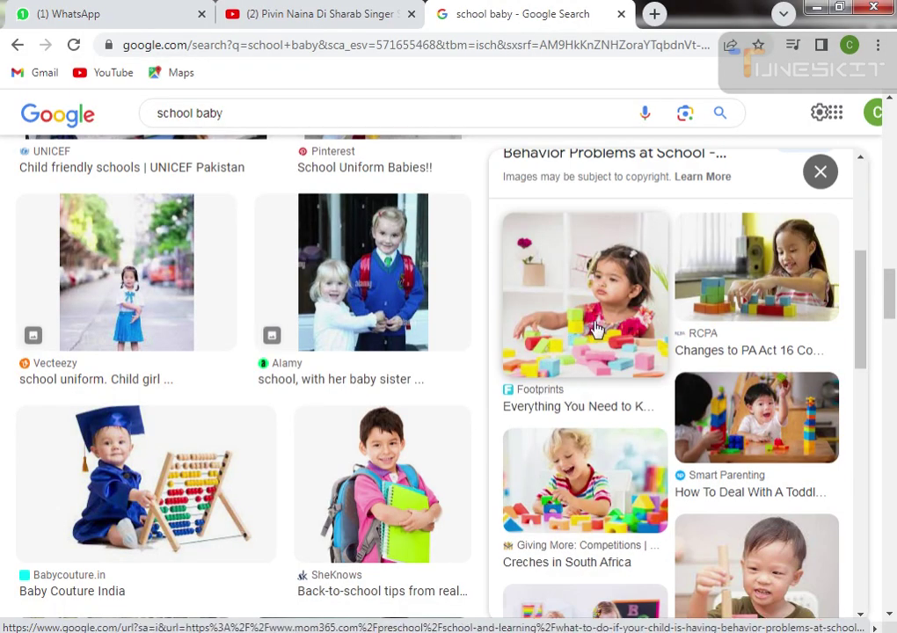
scroll(601, 464, "down", 3)
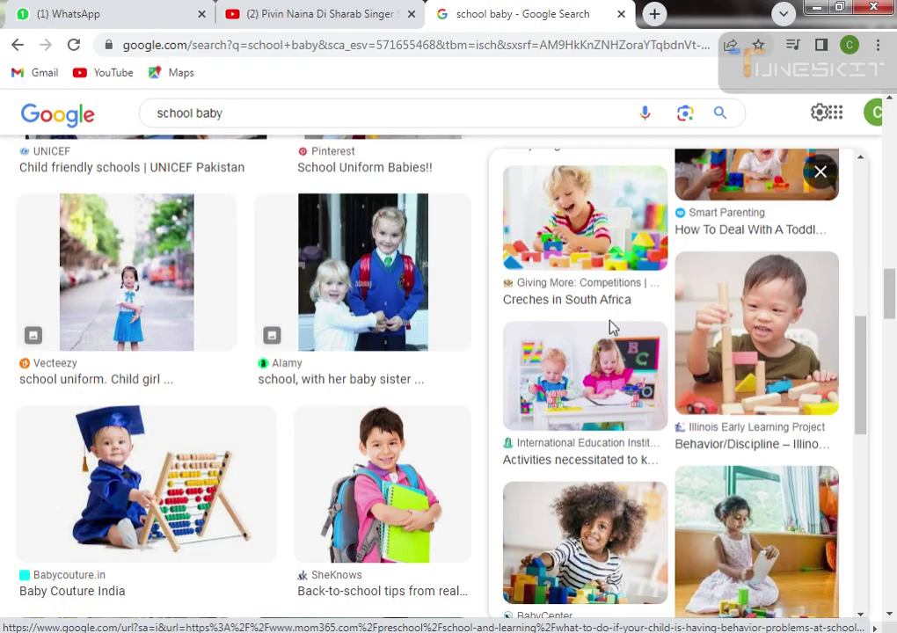
scroll(613, 328, "down", 4)
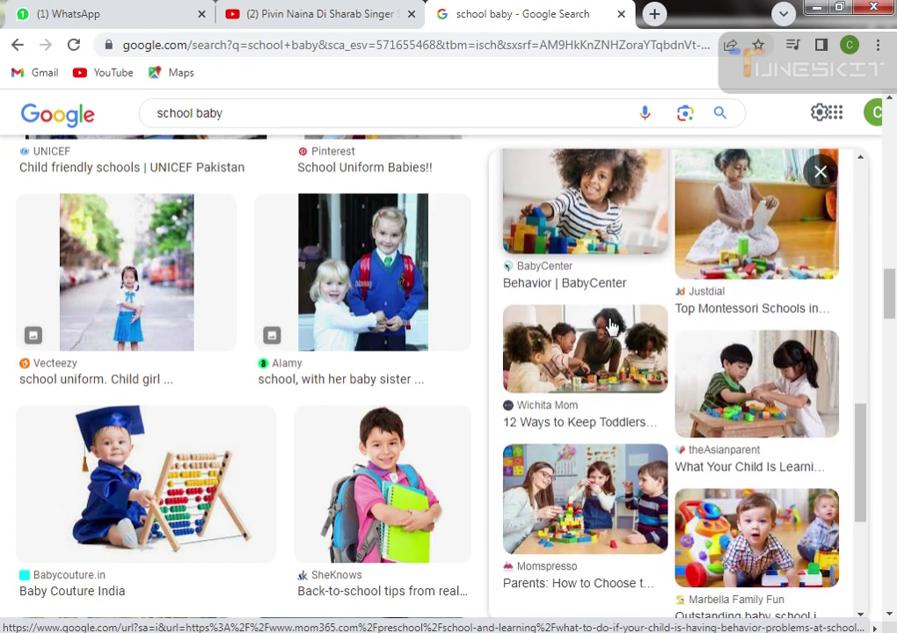
scroll(613, 328, "down", 2)
left_click(704, 480)
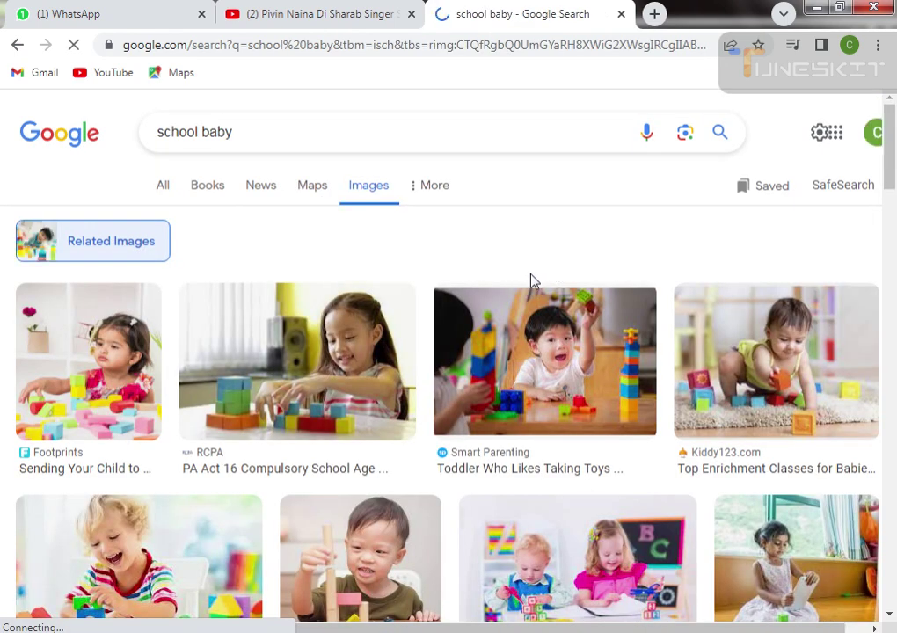
Find the Freepik picture of a braided girl drawing beside a bead maze, copy the image, and switch back to CorelDRAW
scroll(530, 280, "down", 5)
scroll(533, 281, "down", 3)
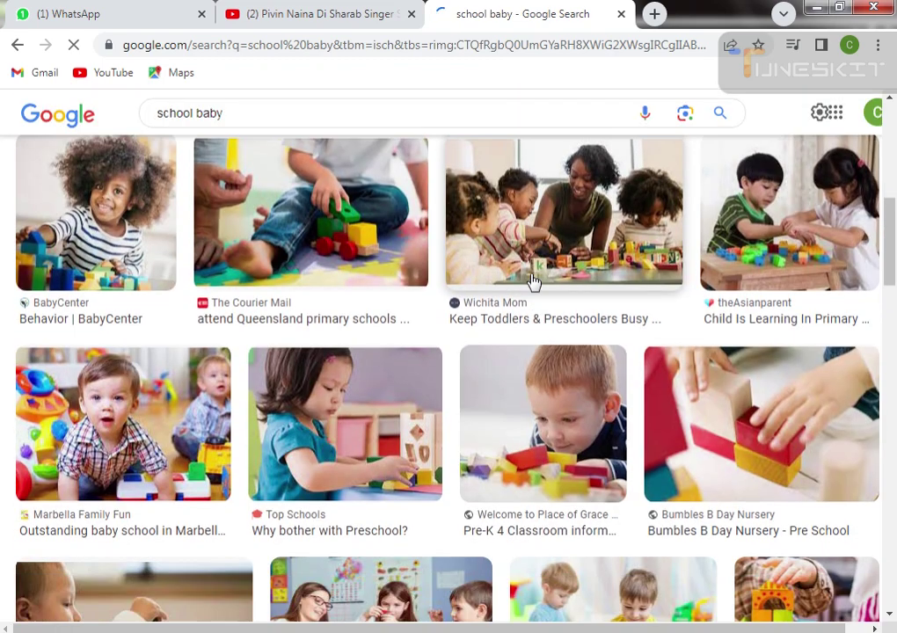
scroll(533, 282, "down", 4)
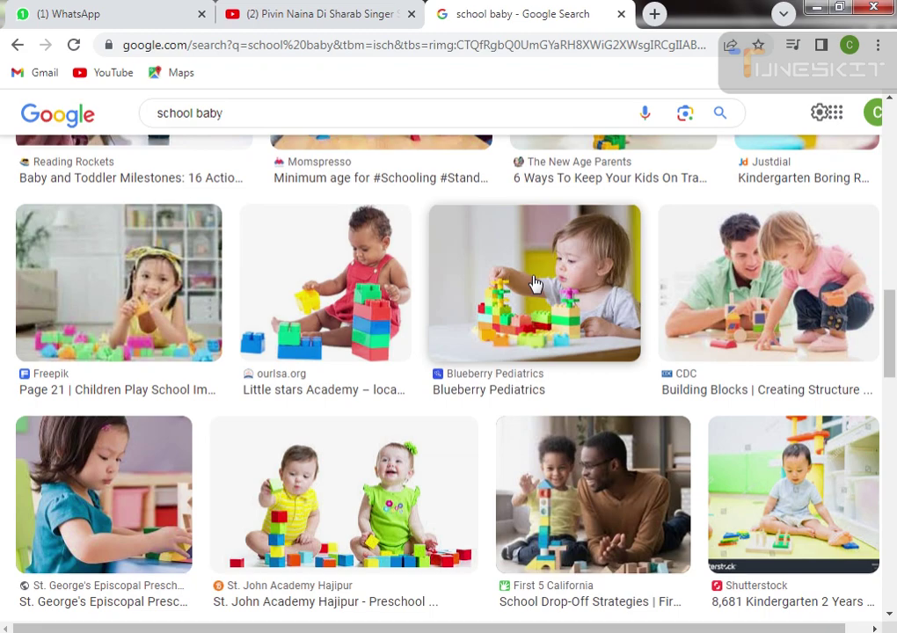
scroll(536, 283, "down", 5)
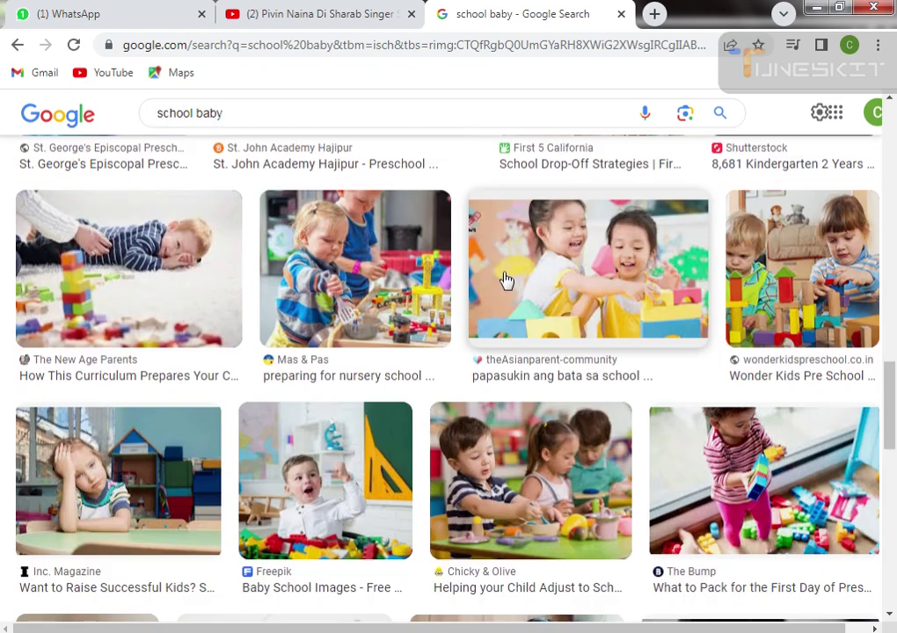
scroll(506, 280, "down", 6)
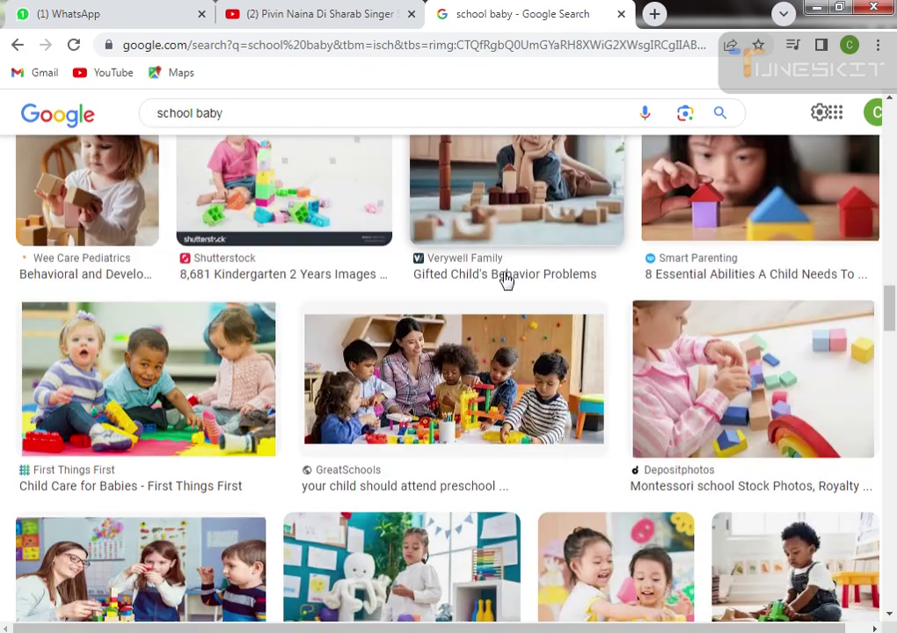
scroll(506, 279, "down", 4)
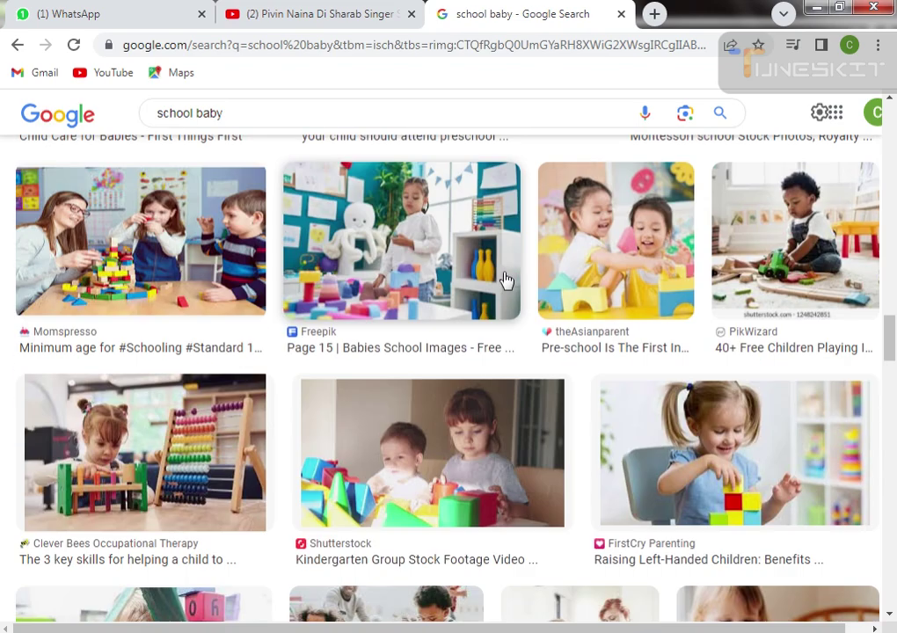
scroll(506, 280, "down", 6)
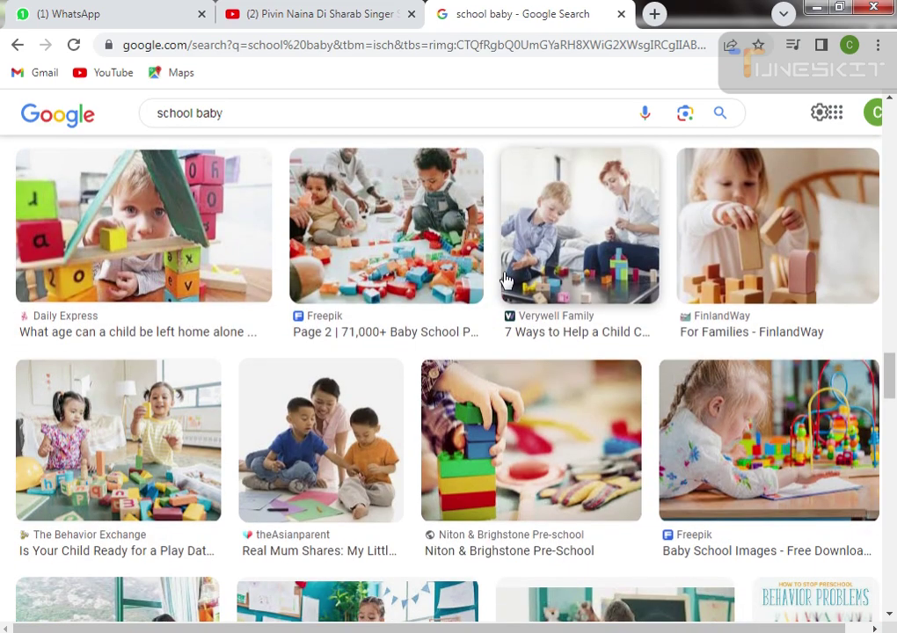
left_click(758, 459)
right_click(554, 283)
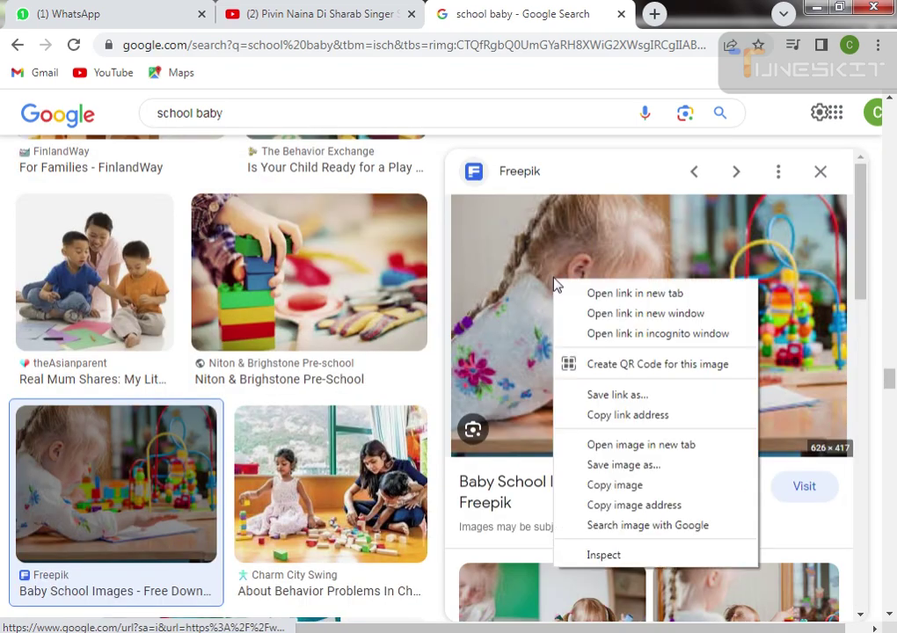
left_click(627, 484)
key("alt+Tab")
Paste the braided girl picture over the lowest white panel, scale it to about 1.37 by 0.91 inches, and mirror it horizontally
key("ctrl+v")
left_click_drag(396, 462, 525, 409)
scroll(525, 409, "up", 4)
left_click_drag(529, 347, 482, 339)
left_click(354, 84)
PowerClip the girl picture inside the lowest white panel and shift its contents towards the rounded end
key("alt+c")
key("w")
key("p")
left_click(631, 383)
left_click(533, 387, "ctrl")
left_click_drag(532, 387, 520, 387)
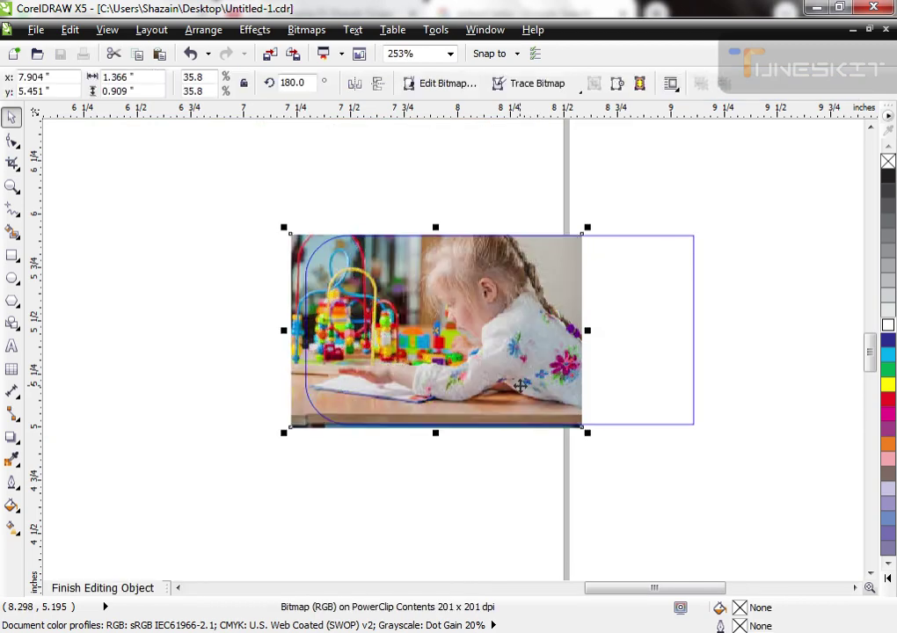
left_click(514, 503, "ctrl")
Edit the middle panel's contents to mirror the boy picture horizontally again and reposition it within the frame
scroll(513, 504, "down", 1)
left_click(483, 344)
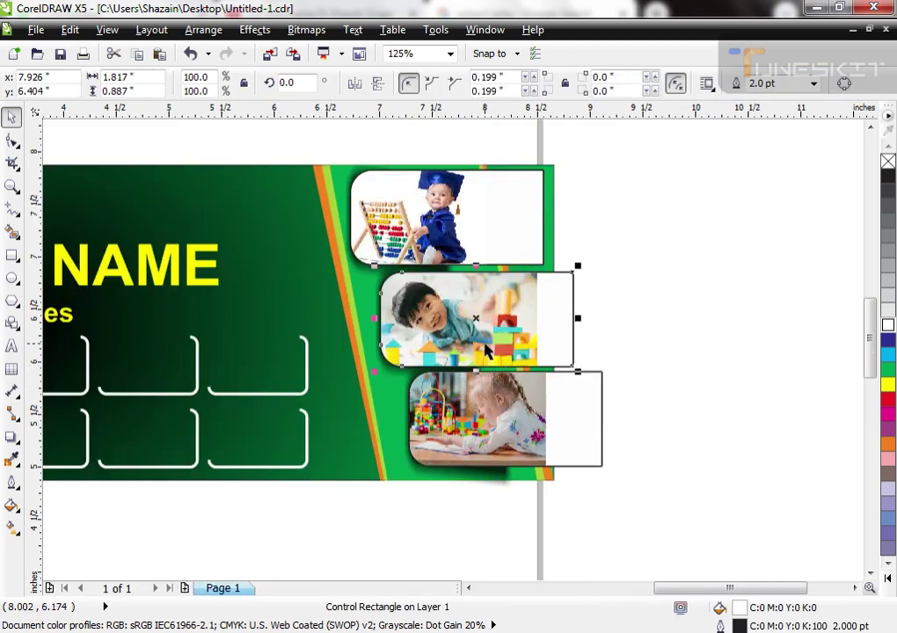
left_click(484, 344, "ctrl")
left_click(484, 349)
key("F2")
left_click_drag(337, 210, 533, 386)
left_click_drag(570, 419, 549, 417)
left_click(561, 414, "ctrl")
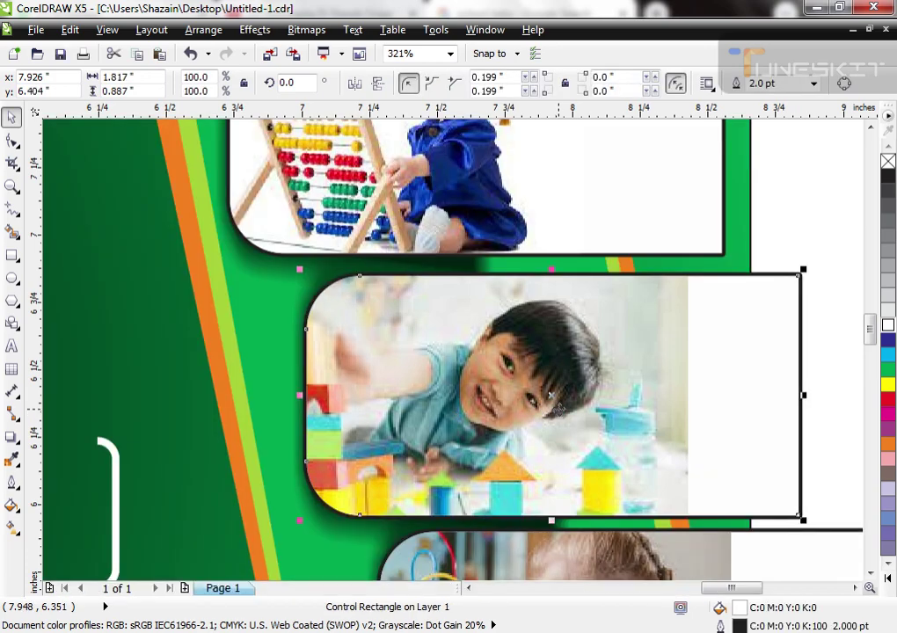
Scale down the boy picture inside the middle panel and shift it so his whole head fits within the frame
left_click(558, 410, "ctrl")
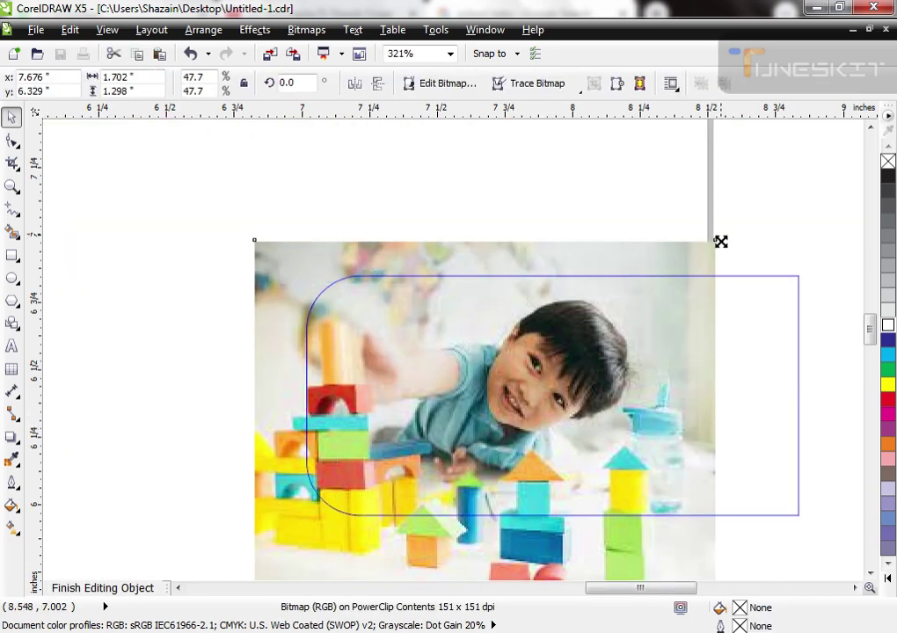
left_click_drag(722, 240, 684, 264)
left_click_drag(623, 384, 618, 376)
left_click(619, 378, "ctrl")
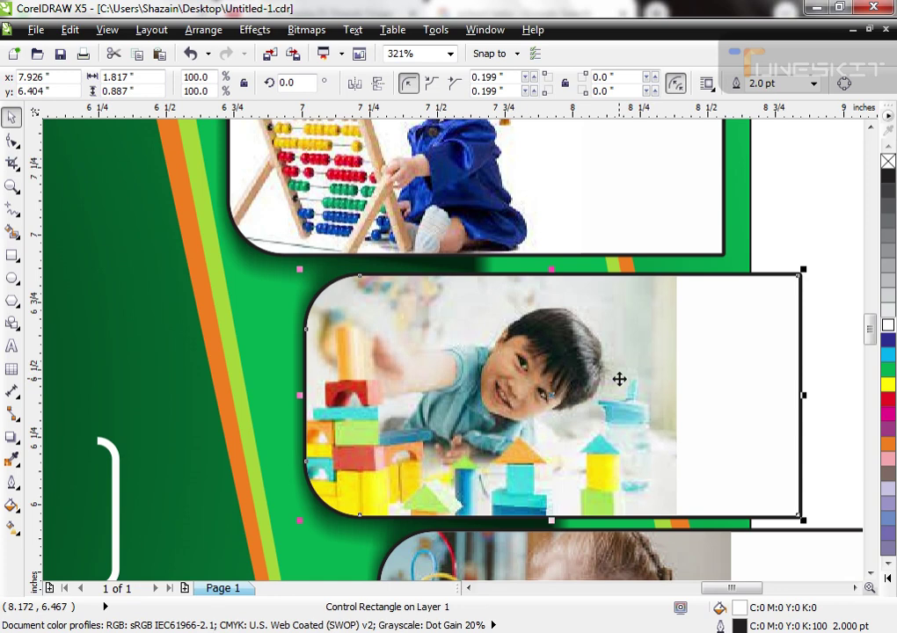
PowerClip the three photo panels together inside the green slanted strip on the banner's right side
scroll(576, 398, "down", 2)
scroll(581, 400, "down", 1)
left_click(588, 340, "shift")
left_click(615, 461, "shift")
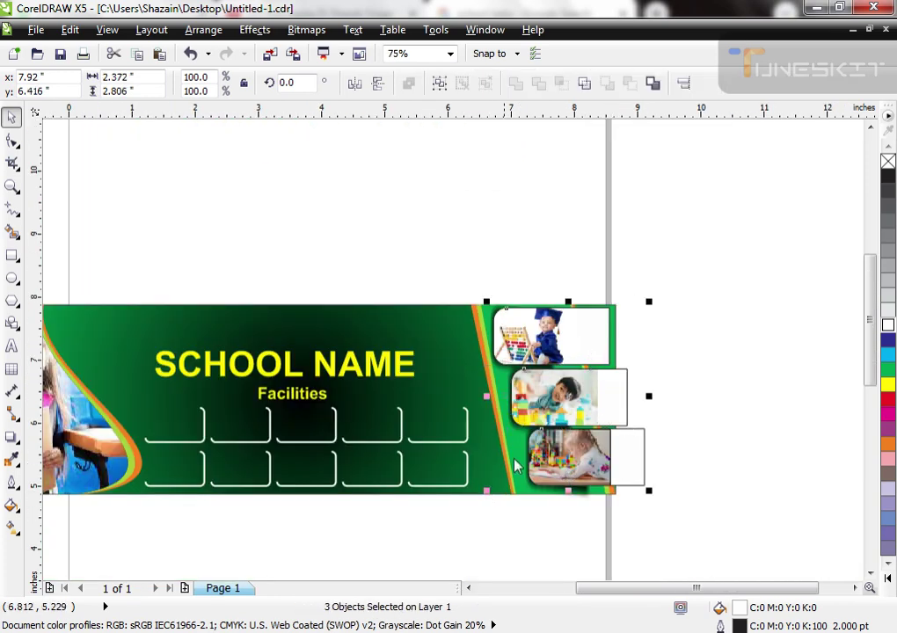
key("alt+c")
key("w")
key("p")
left_click(516, 454)
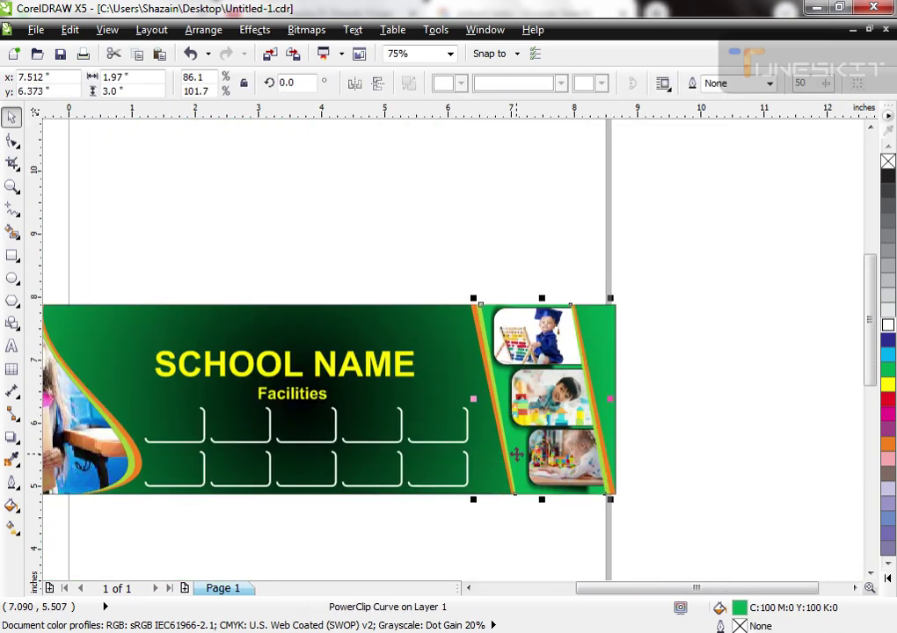
left_click(691, 454)
scroll(579, 397, "down", 1)
key("F4")
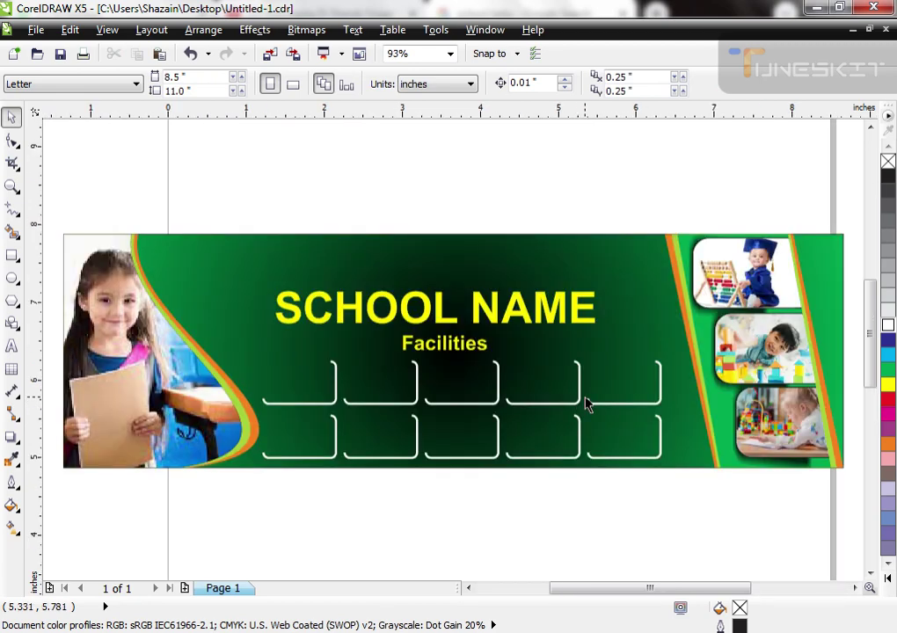
Move the heading, Facilities line and brackets up together and enlarge them proportionally to about 5.23 by 2.19 inches overall
left_click_drag(834, 270, 833, 244)
key("ctrl+z")
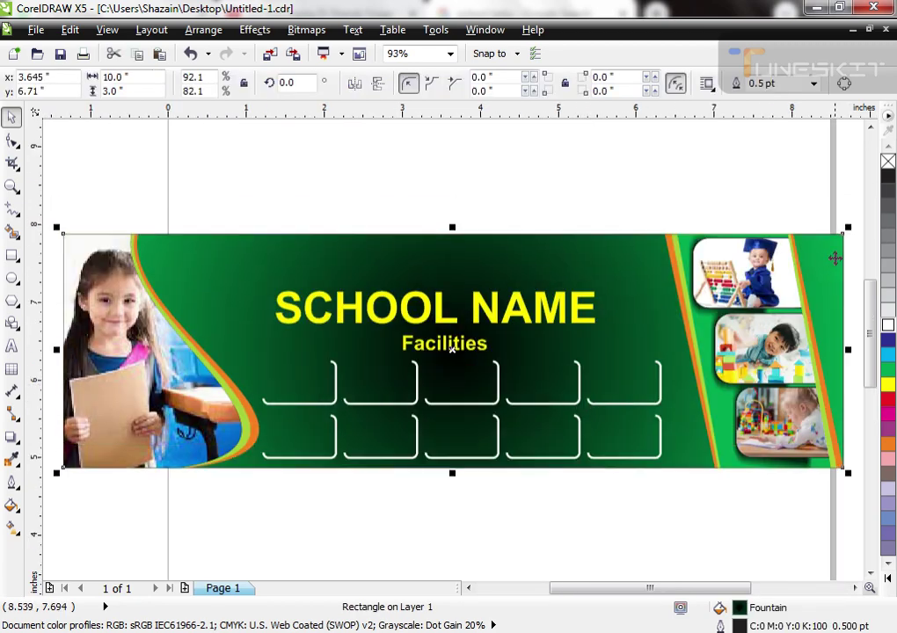
scroll(527, 343, "down", 1)
left_click_drag(330, 267, 639, 445)
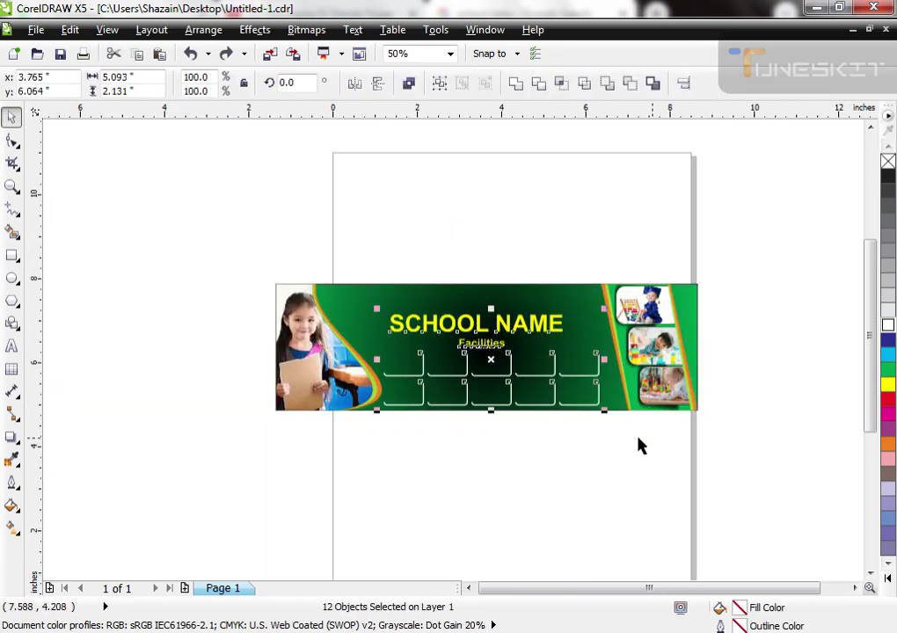
key("F4")
left_click_drag(498, 392, 499, 367)
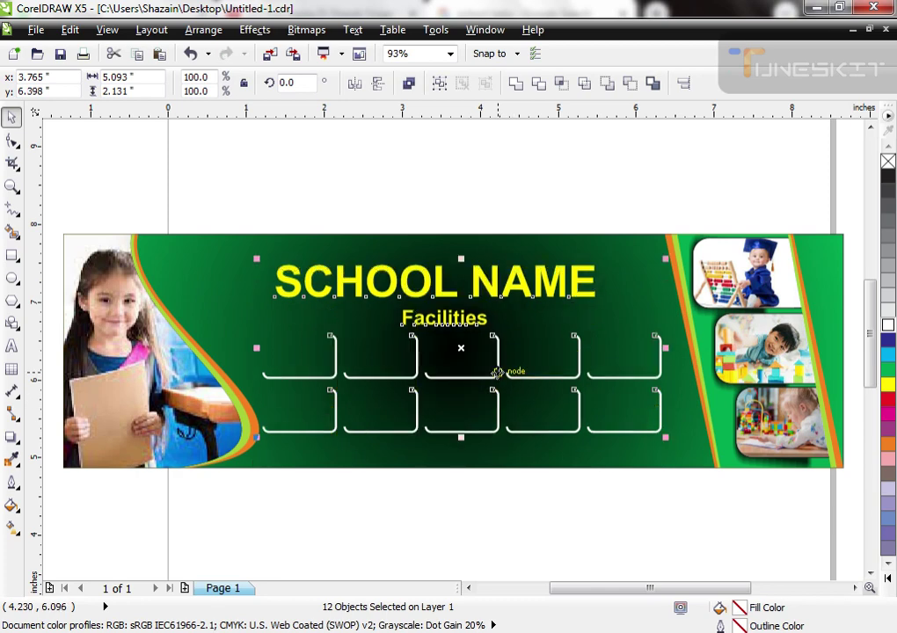
left_click_drag(666, 437, 674, 441)
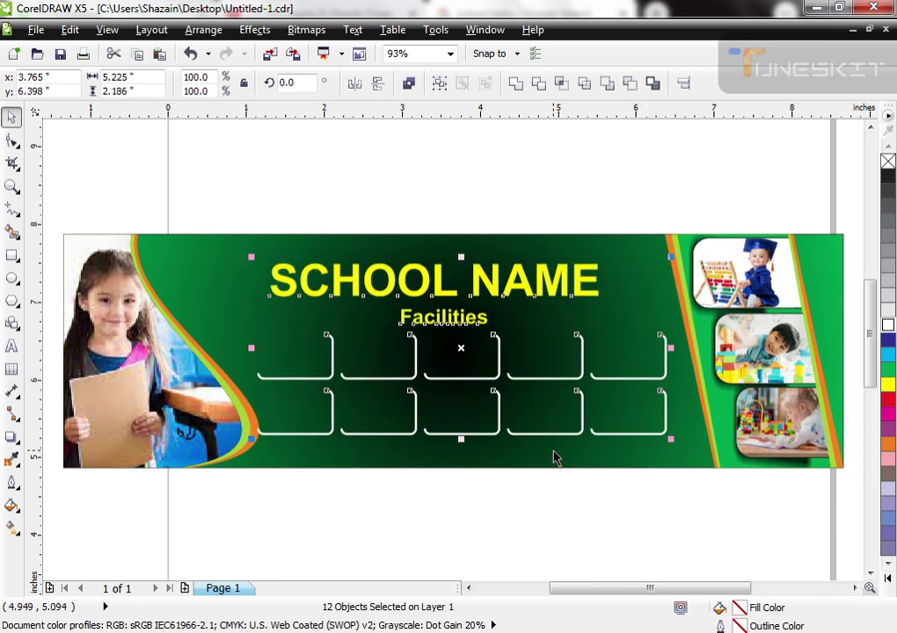
Shrink the ten facilities brackets slightly as one set so their left side clears the orange curve
left_click(563, 539)
left_click_drag(229, 497, 701, 319)
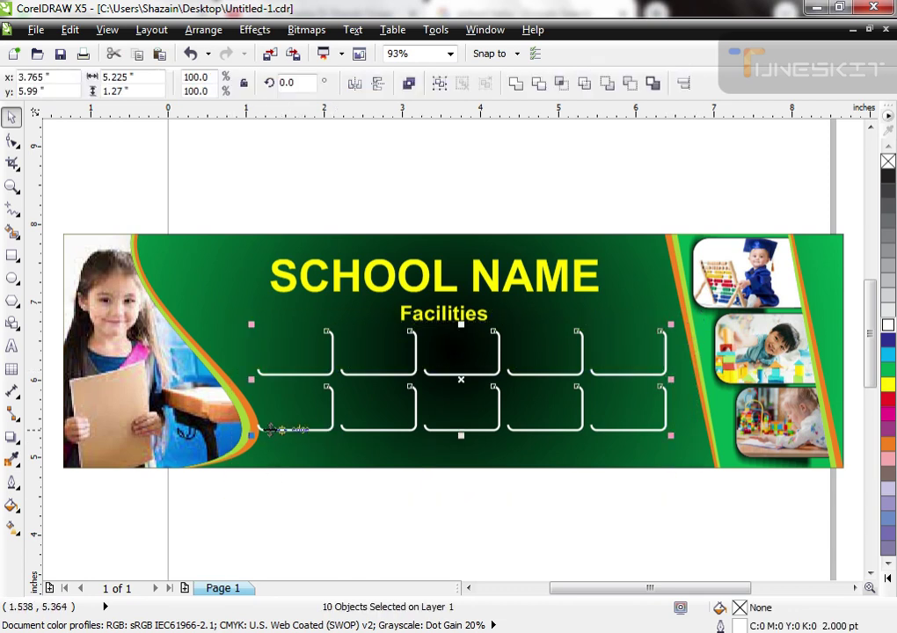
left_click(294, 491)
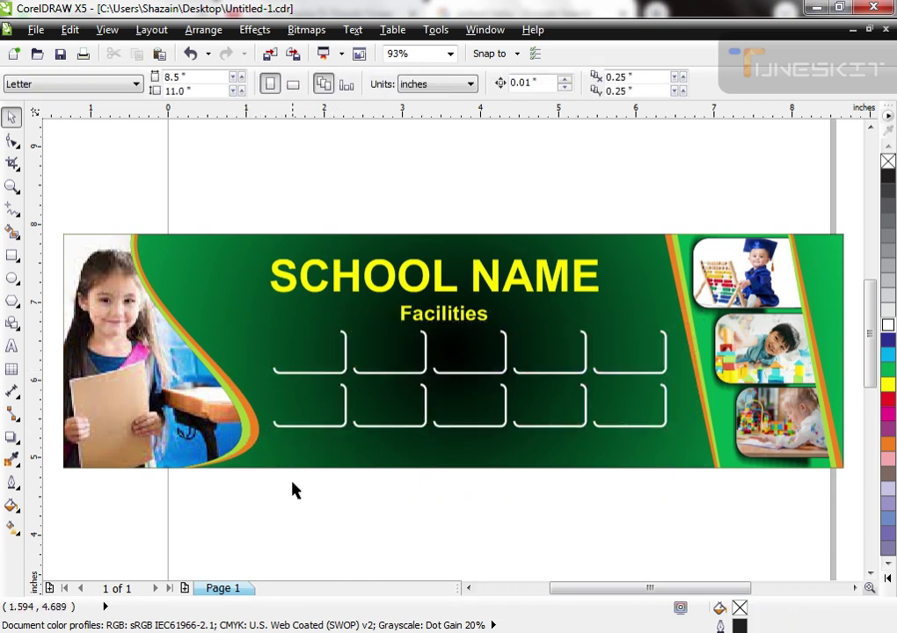
Draw a circle about 0.49 inches across on the banner's lower edge beside the curve, filled magenta with no outline
left_click(12, 278)
mouse_move(273, 482)
left_mouse_down()
mouse_move(281, 497)
mouse_move(270, 486)
left_mouse_up()
scroll(252, 432, "down", 1)
left_click(237, 426)
key("F2")
left_click_drag(199, 398, 357, 486)
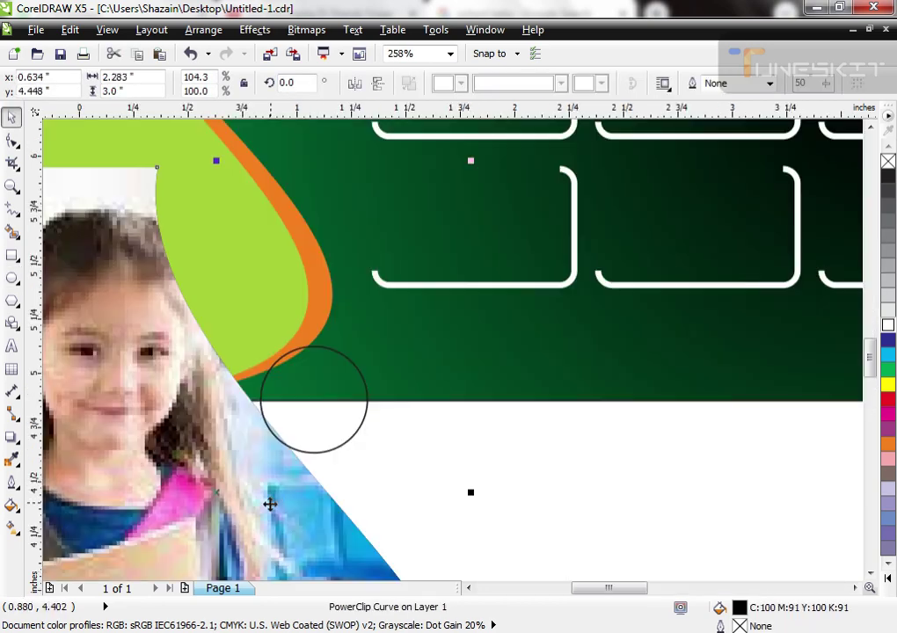
key("ctrl+z")
scroll(345, 353, "down", 1)
left_click(263, 455)
left_click(332, 396)
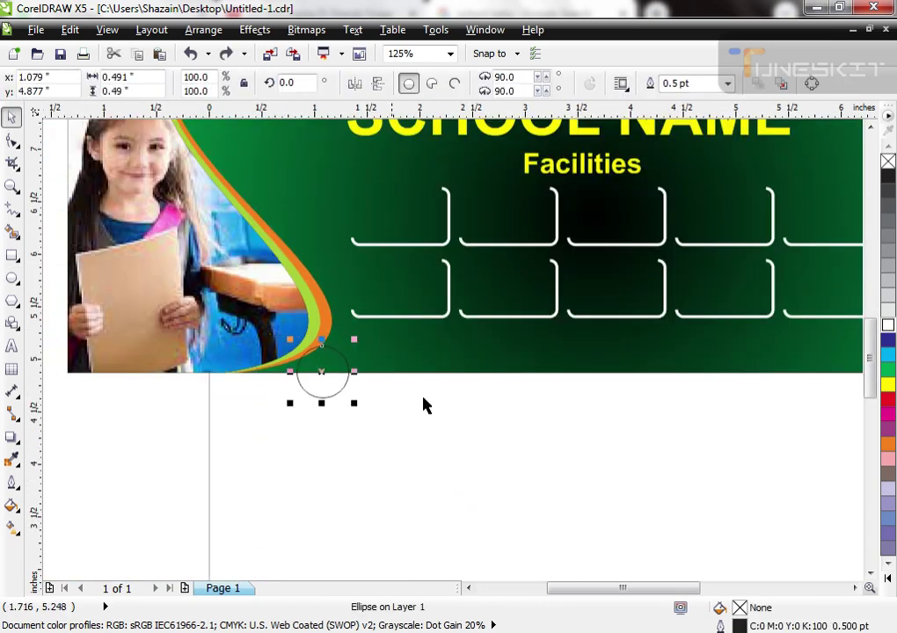
left_click(882, 405)
right_click(888, 161)
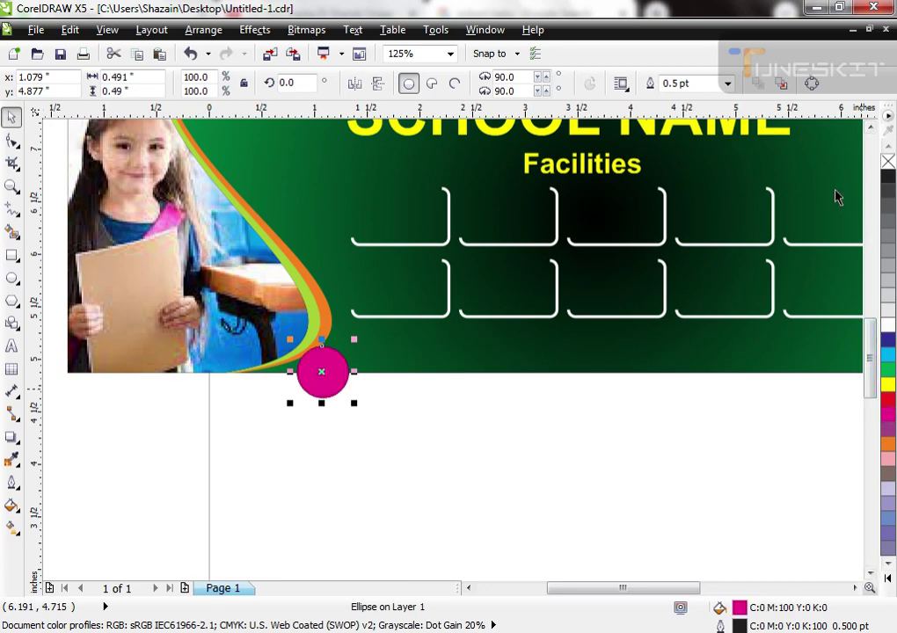
Scale the magenta circle down to about 0.298 inches and move it left onto the lower tip of the orange curve
left_click_drag(310, 307, 414, 419)
left_click_drag(407, 283, 417, 324)
left_click_drag(348, 377, 200, 367)
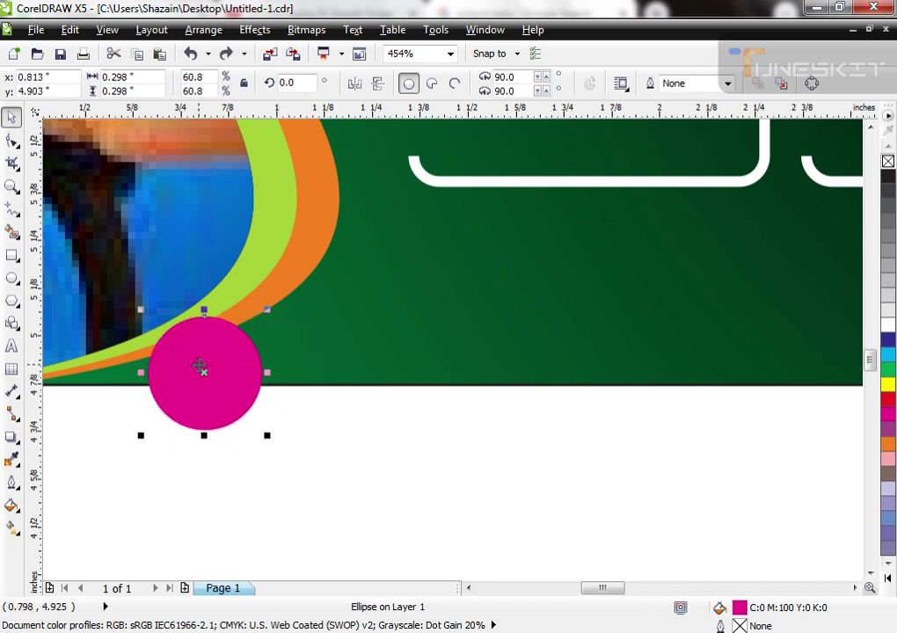
Repeat overlapping copies of the magenta circle in a straight row along the banner's lower edge
left_click_drag(143, 373, 262, 385)
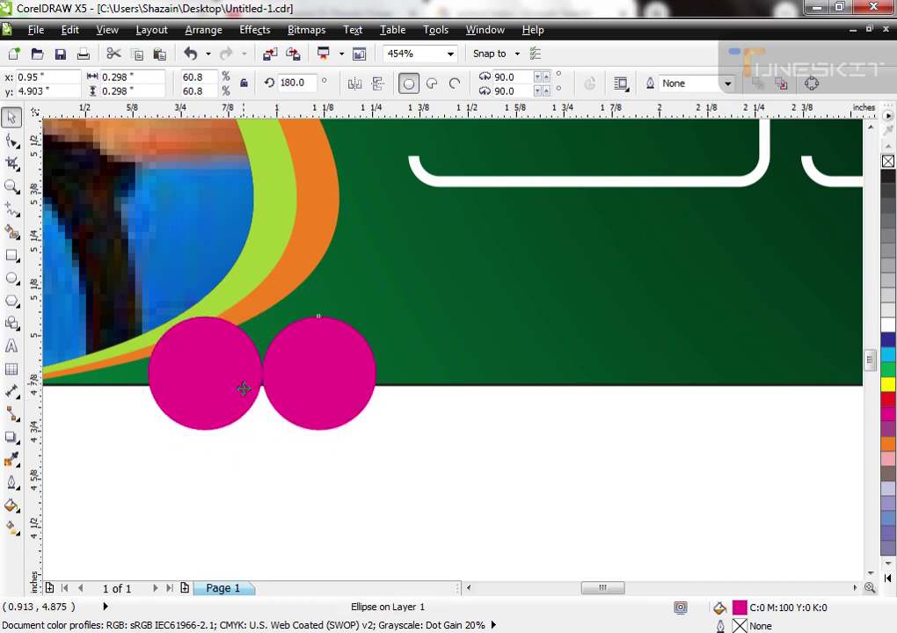
key("ctrl+z")
left_click_drag(201, 384, 262, 390)
scroll(262, 405, "down", 4)
key("ctrl+r")
key("ctrl+r")
key("ctrl+r")
key("ctrl+r")
key("ctrl+r")
key("ctrl+r")
key("ctrl+r")
key("ctrl+r")
key("ctrl+r")
key("ctrl+r")
key("ctrl+r")
key("ctrl+r")
key("ctrl+r")
scroll(297, 412, "down", 2)
key("ctrl+r")
key("ctrl+r")
key("ctrl+r")
key("ctrl+r")
key("ctrl+r")
key("ctrl+r")
key("ctrl+r")
key("ctrl+r")
key("ctrl+r")
key("ctrl+r")
key("ctrl+r")
key("ctrl+r")
key("ctrl+r")
key("ctrl+r")
key("ctrl+r")
key("ctrl+r")
left_click(331, 468)
key("F2")
left_click_drag(252, 345, 420, 417)
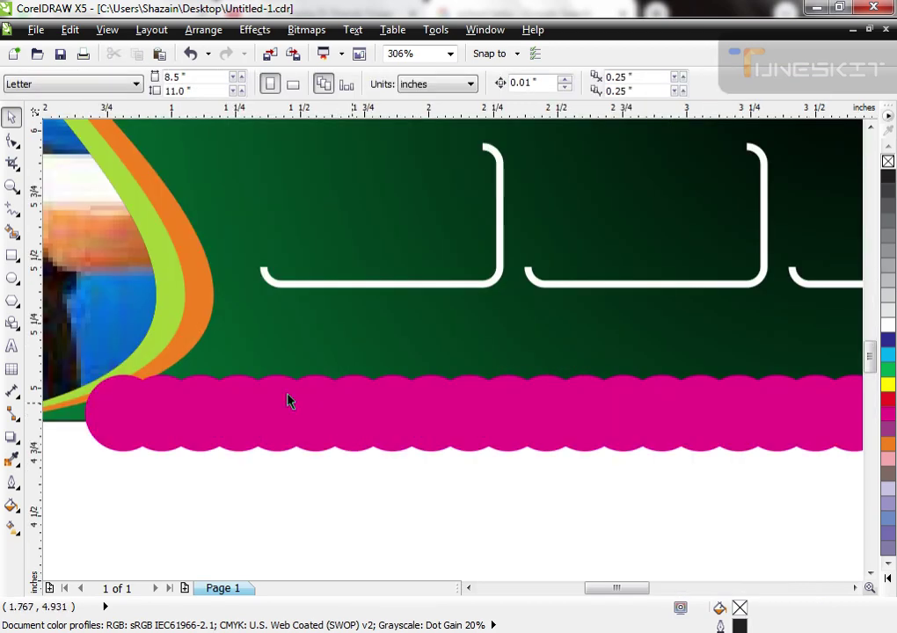
Delete the row of circle copies, keeping only the first magenta circle beside the curve
scroll(209, 430, "down", 4)
left_click_drag(481, 441, 312, 453)
left_click_drag(212, 458, 645, 393)
key("Delete")
left_click(220, 395)
key("F2")
left_click_drag(181, 359, 271, 424)
key("Delete")
Narrow the remaining circle to about 0.222 by 0.298 inches and repeat overlapping copies along the lower edge past the slanted strip
left_click(346, 476)
scroll(437, 384, "down", 2)
mouse_move(422, 371)
left_mouse_down()
mouse_move(410, 370)
mouse_move(425, 376)
left_mouse_up()
right_click(425, 376)
scroll(313, 367, "down", 1)
key("ctrl+r")
key("ctrl+r")
key("ctrl+r")
key("ctrl+r")
key("ctrl+r")
key("ctrl+r")
key("ctrl+r")
key("ctrl+r")
key("ctrl+r")
key("ctrl+r")
key("ctrl+r")
key("ctrl+r")
key("ctrl+r")
key("ctrl+r")
key("ctrl+r")
key("ctrl+r")
key("ctrl+r")
key("ctrl+r")
key("ctrl+r")
key("ctrl+r")
key("ctrl+r")
scroll(392, 421, "down", 2)
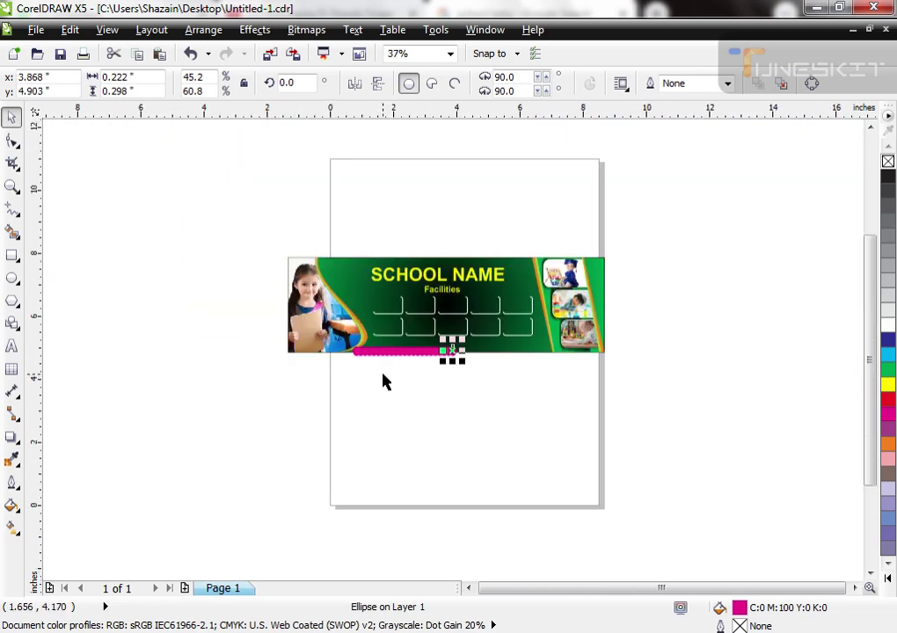
key("ctrl+r")
key("ctrl+r")
key("ctrl+r")
key("ctrl+r")
key("ctrl+r")
key("ctrl+r")
key("ctrl+r")
key("ctrl+r")
key("ctrl+r")
key("ctrl+r")
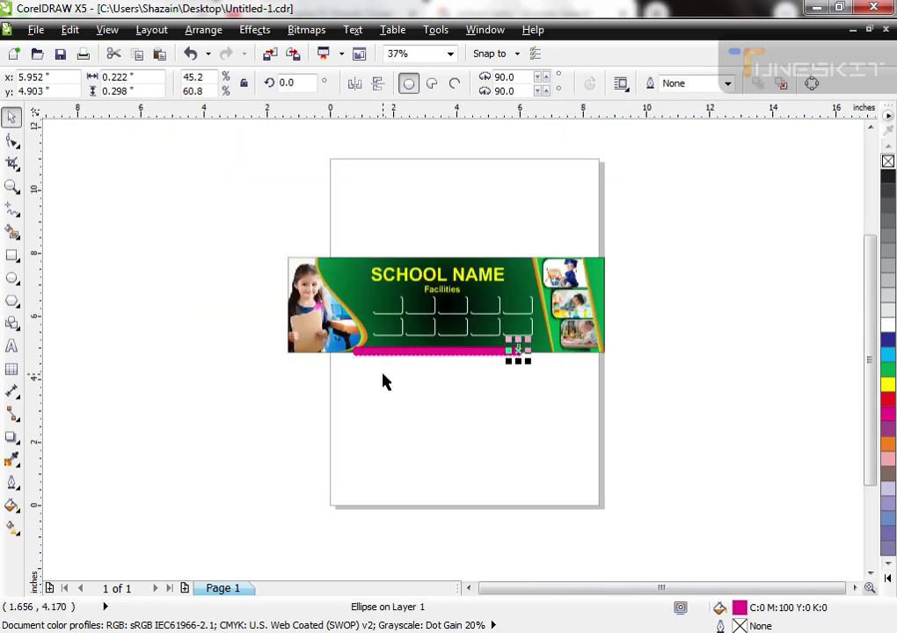
key("ctrl+r")
Group the 48 magenta ellipses and move the row left and slightly up so its right end meets the slanted orange stripe
left_click_drag(339, 415, 602, 351)
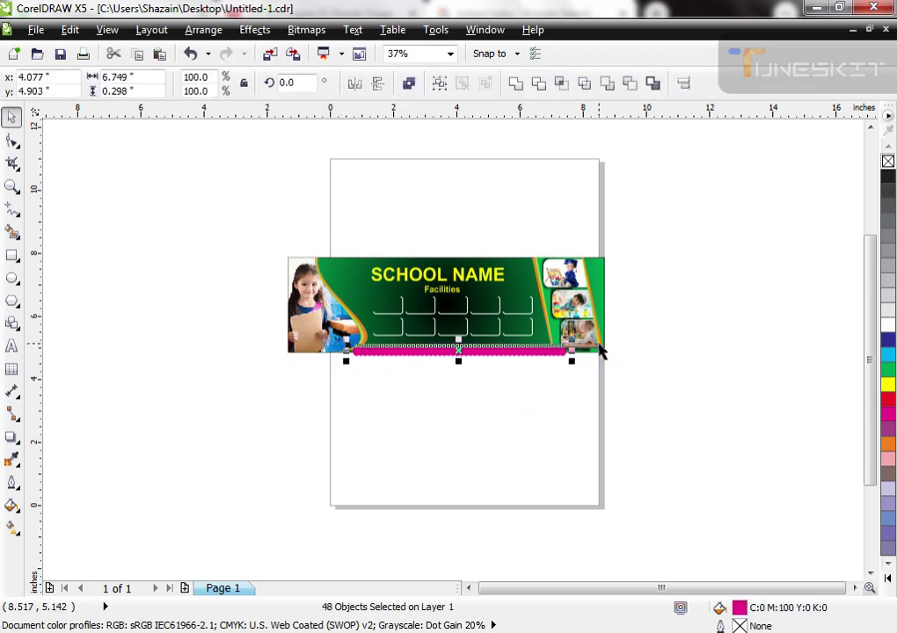
scroll(453, 361, "up", 3)
key("ctrl+g")
left_click_drag(528, 404, 481, 405)
scroll(482, 405, "down", 2)
scroll(595, 363, "up", 3)
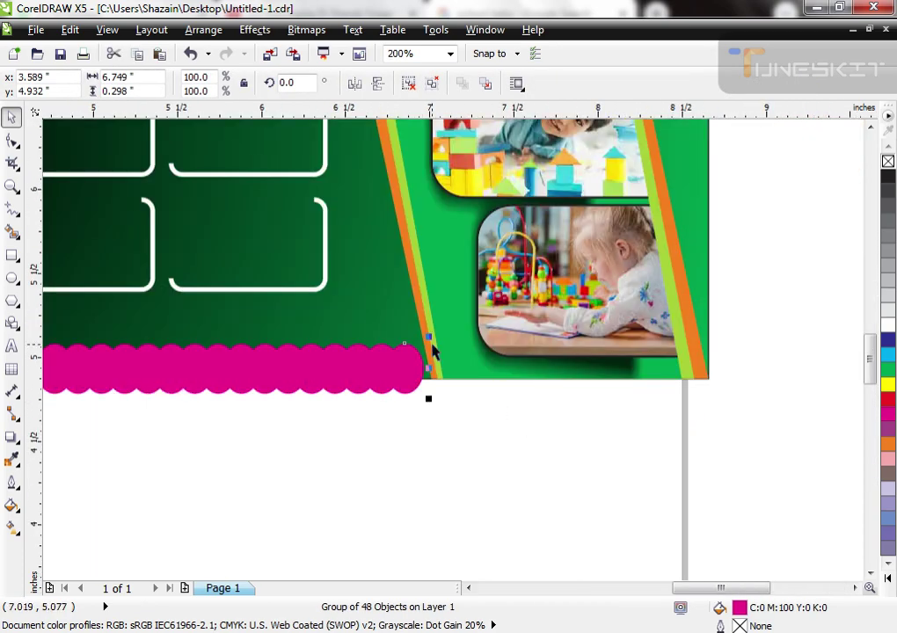
Enlarge the scalloped row to reach the slanted stripe and make it an orange strip (C:0 M:60 Y:100 K:0) clipped inside the banner background
left_click_drag(433, 339, 479, 336)
left_click(425, 321)
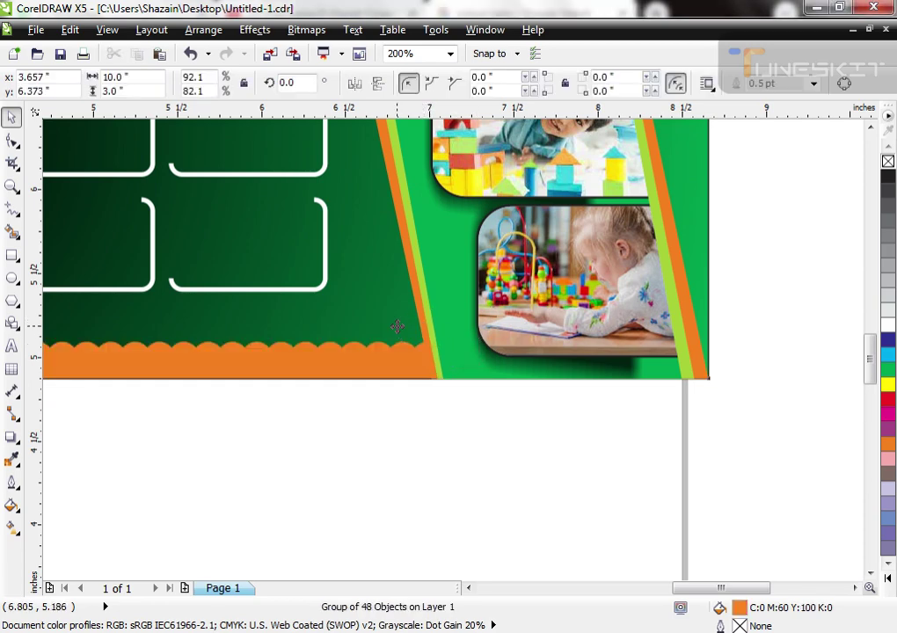
left_click(439, 439)
key("F4")
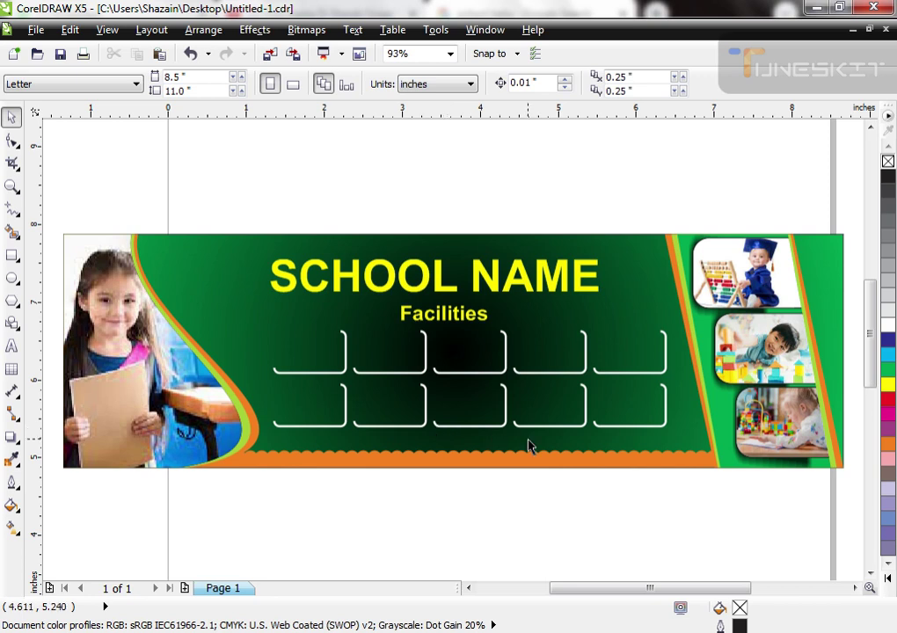
left_click(508, 390)
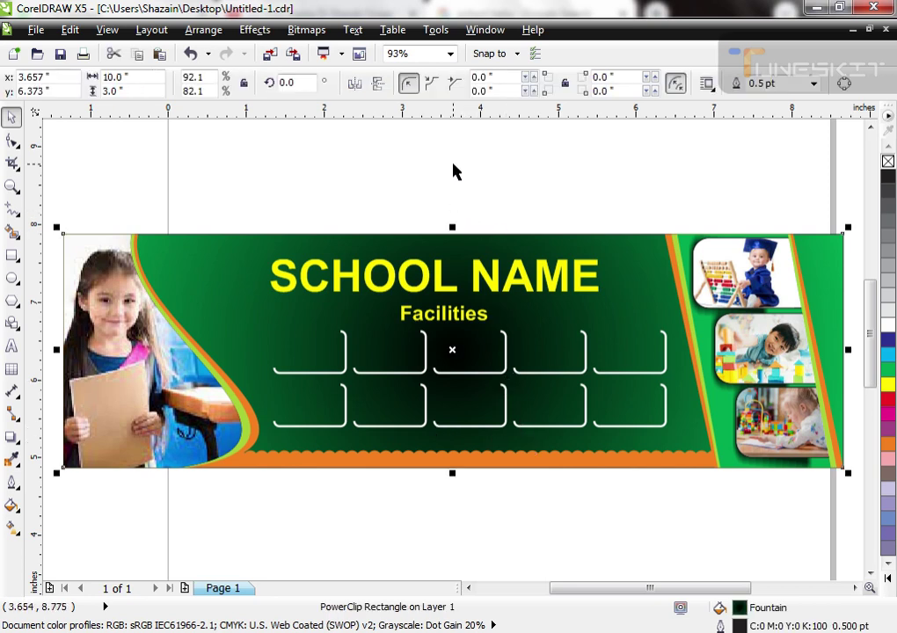